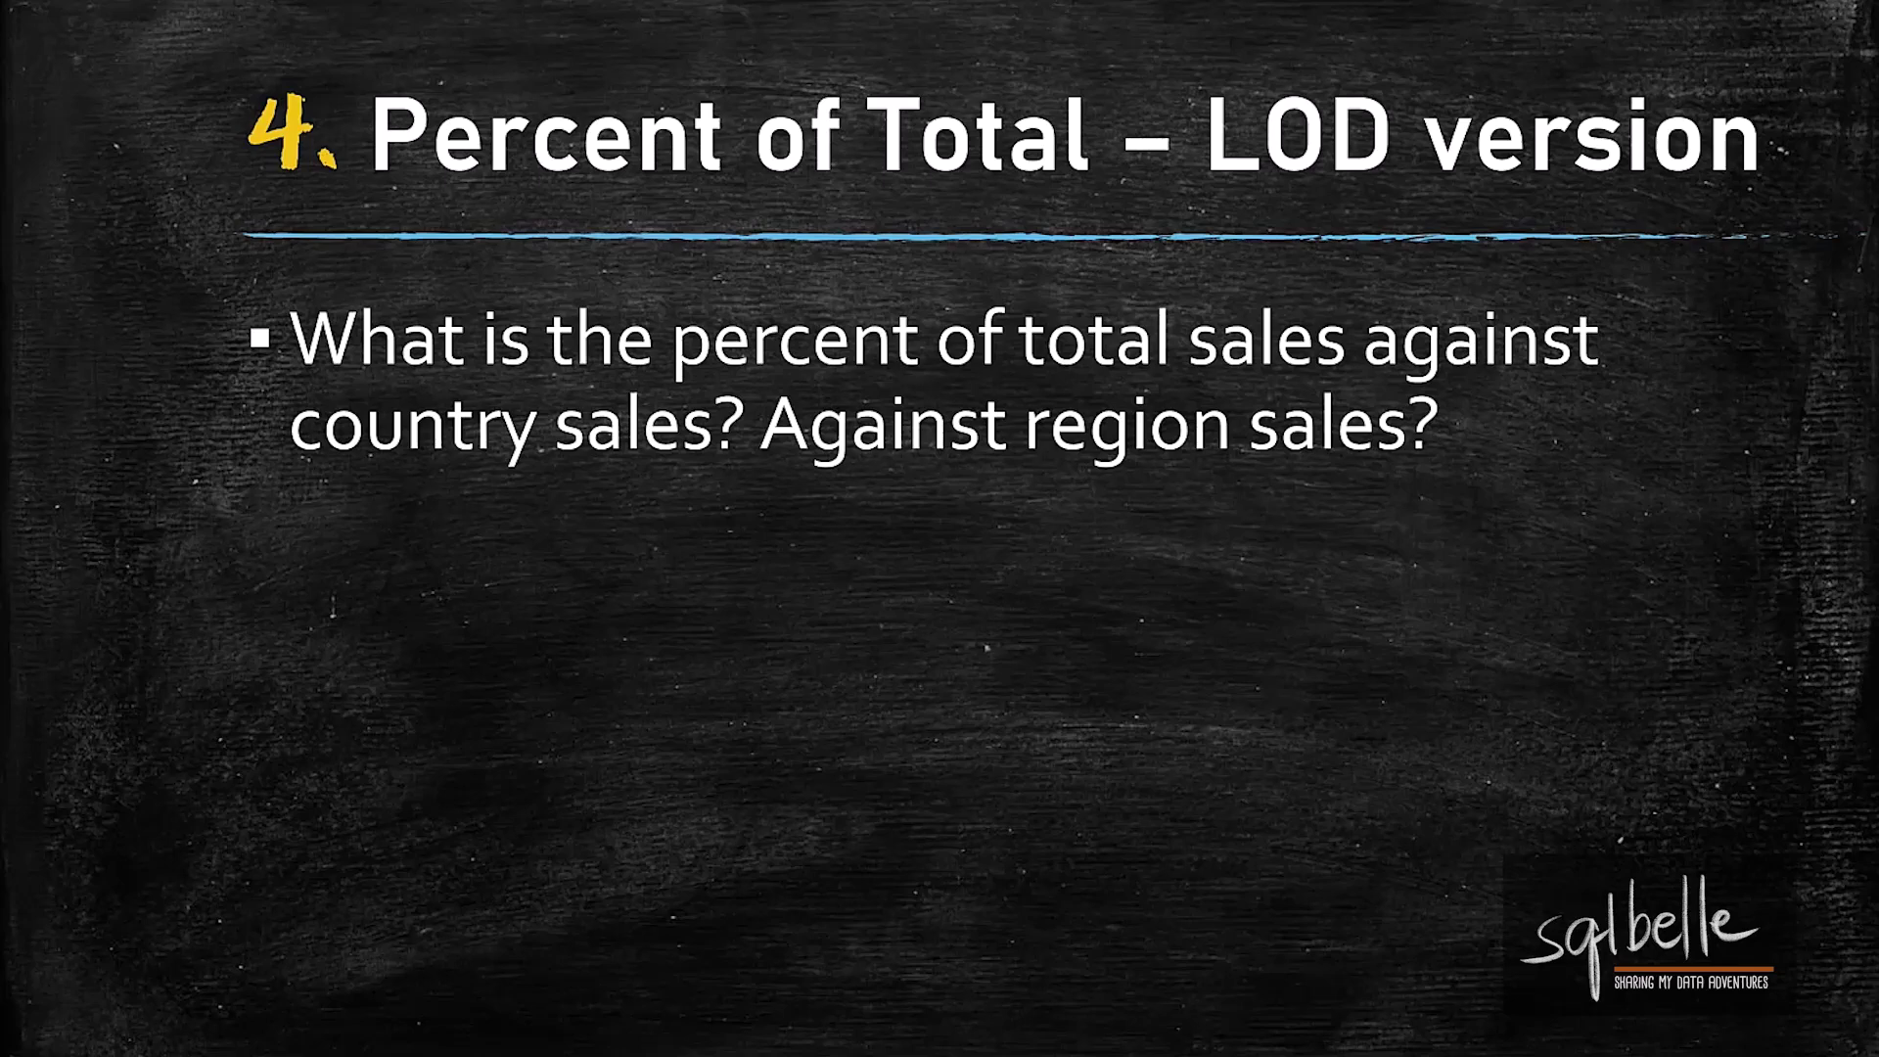
Advance past the intro slide to the empty worksheet 4, 'Use Case 4: Percent of Total - LOD Version'.
key(Right)
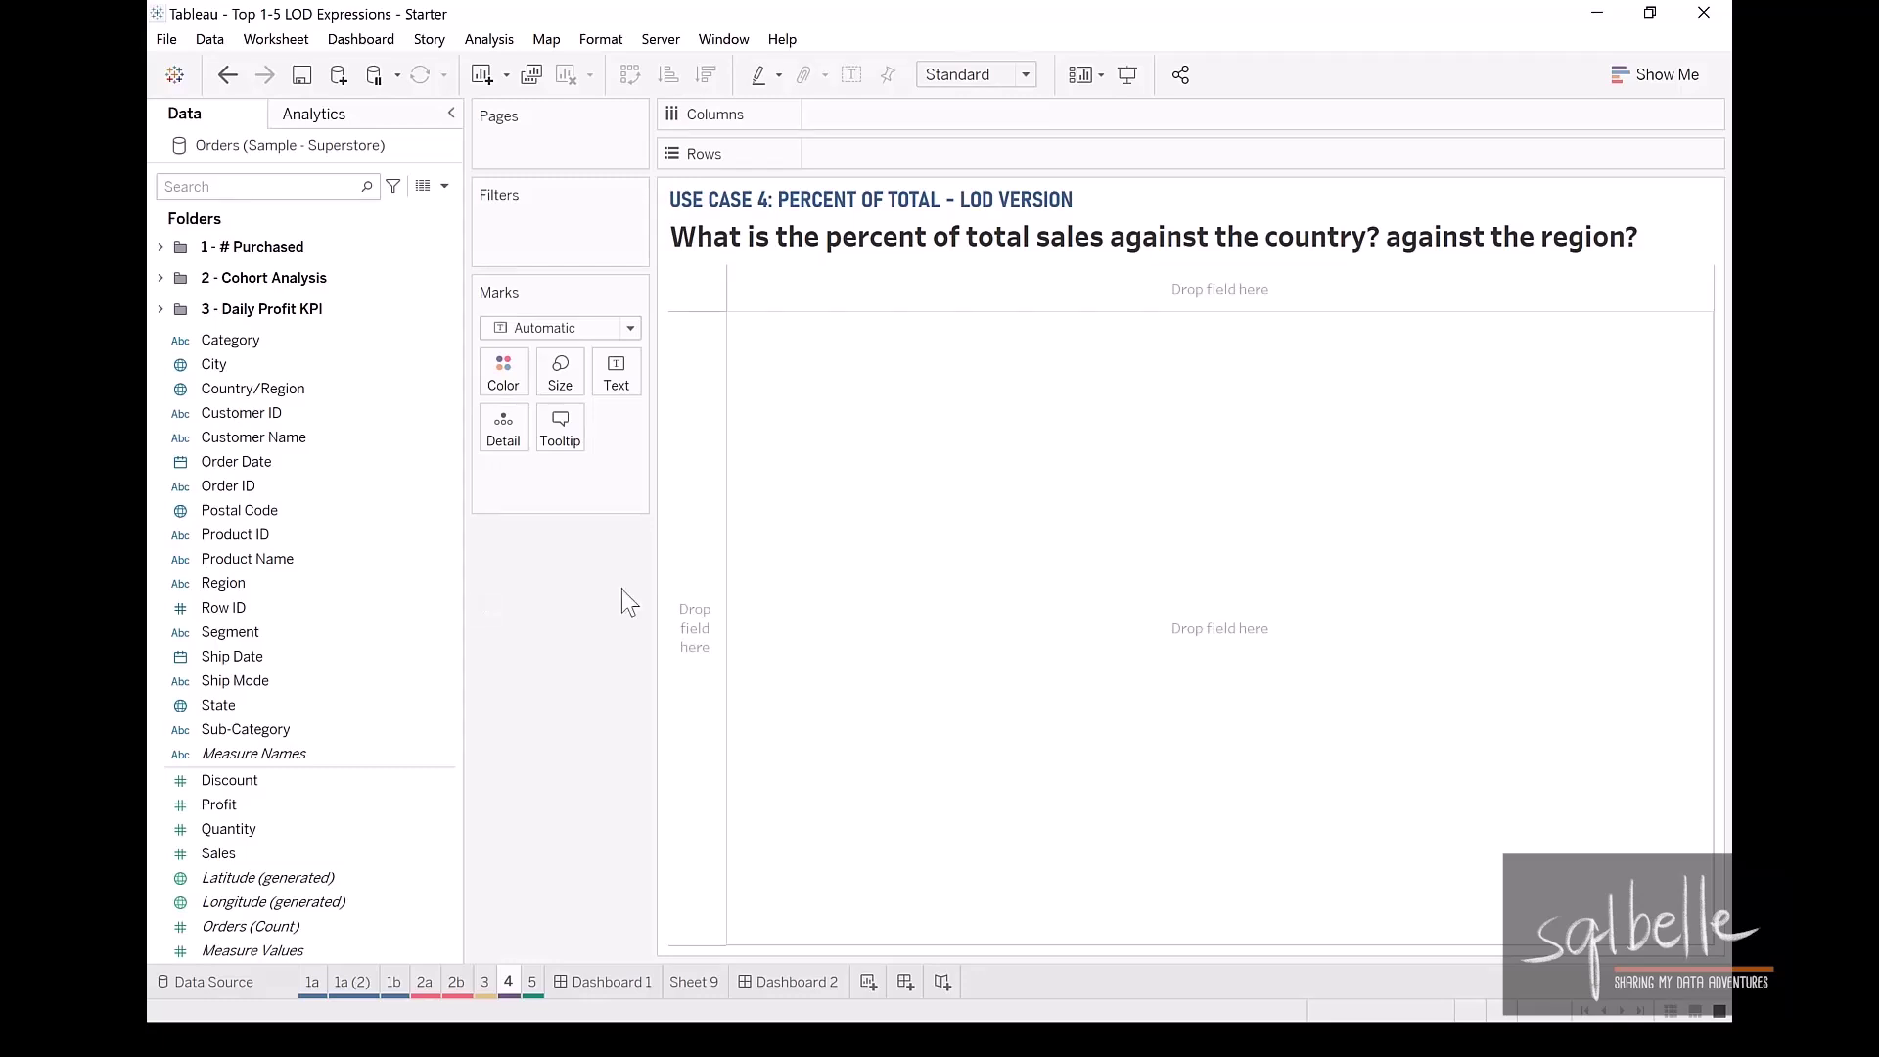
Build a Region table of summed Sales with a Grand Total row.
drag(278, 583, 843, 155)
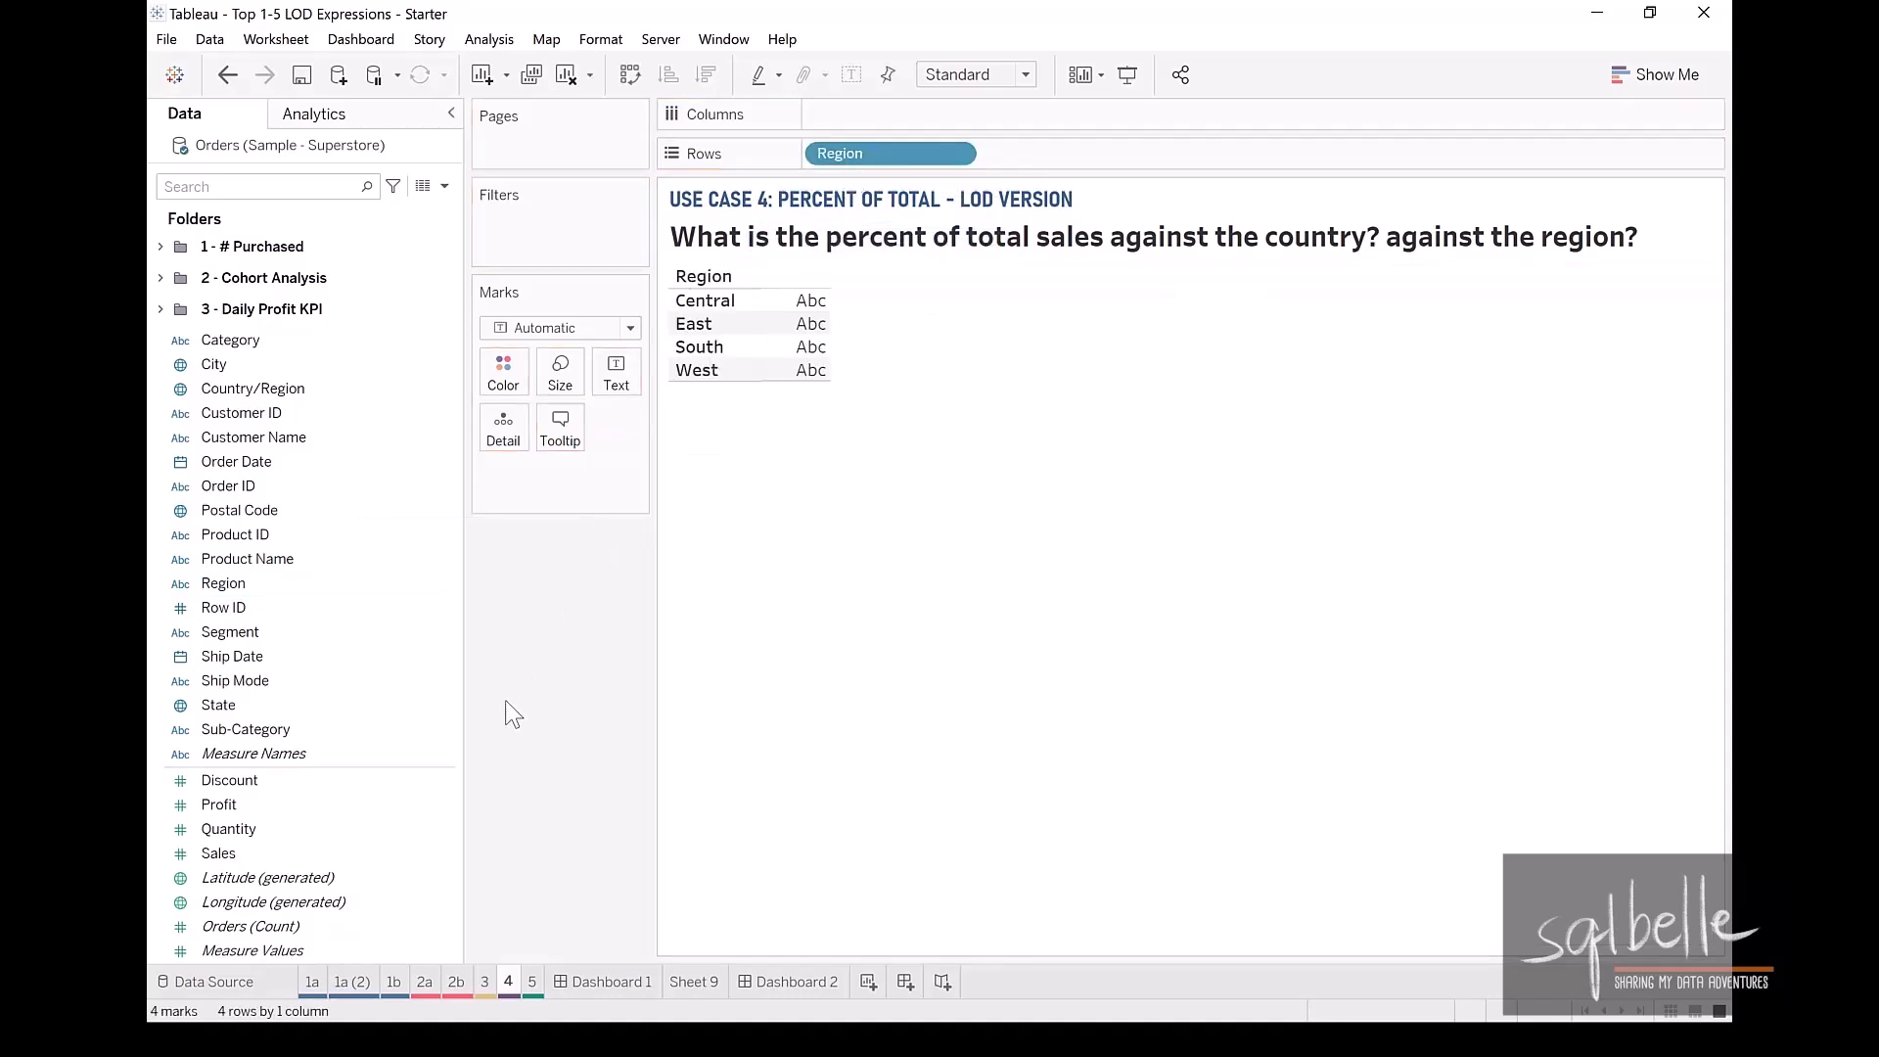
drag(293, 853, 615, 387)
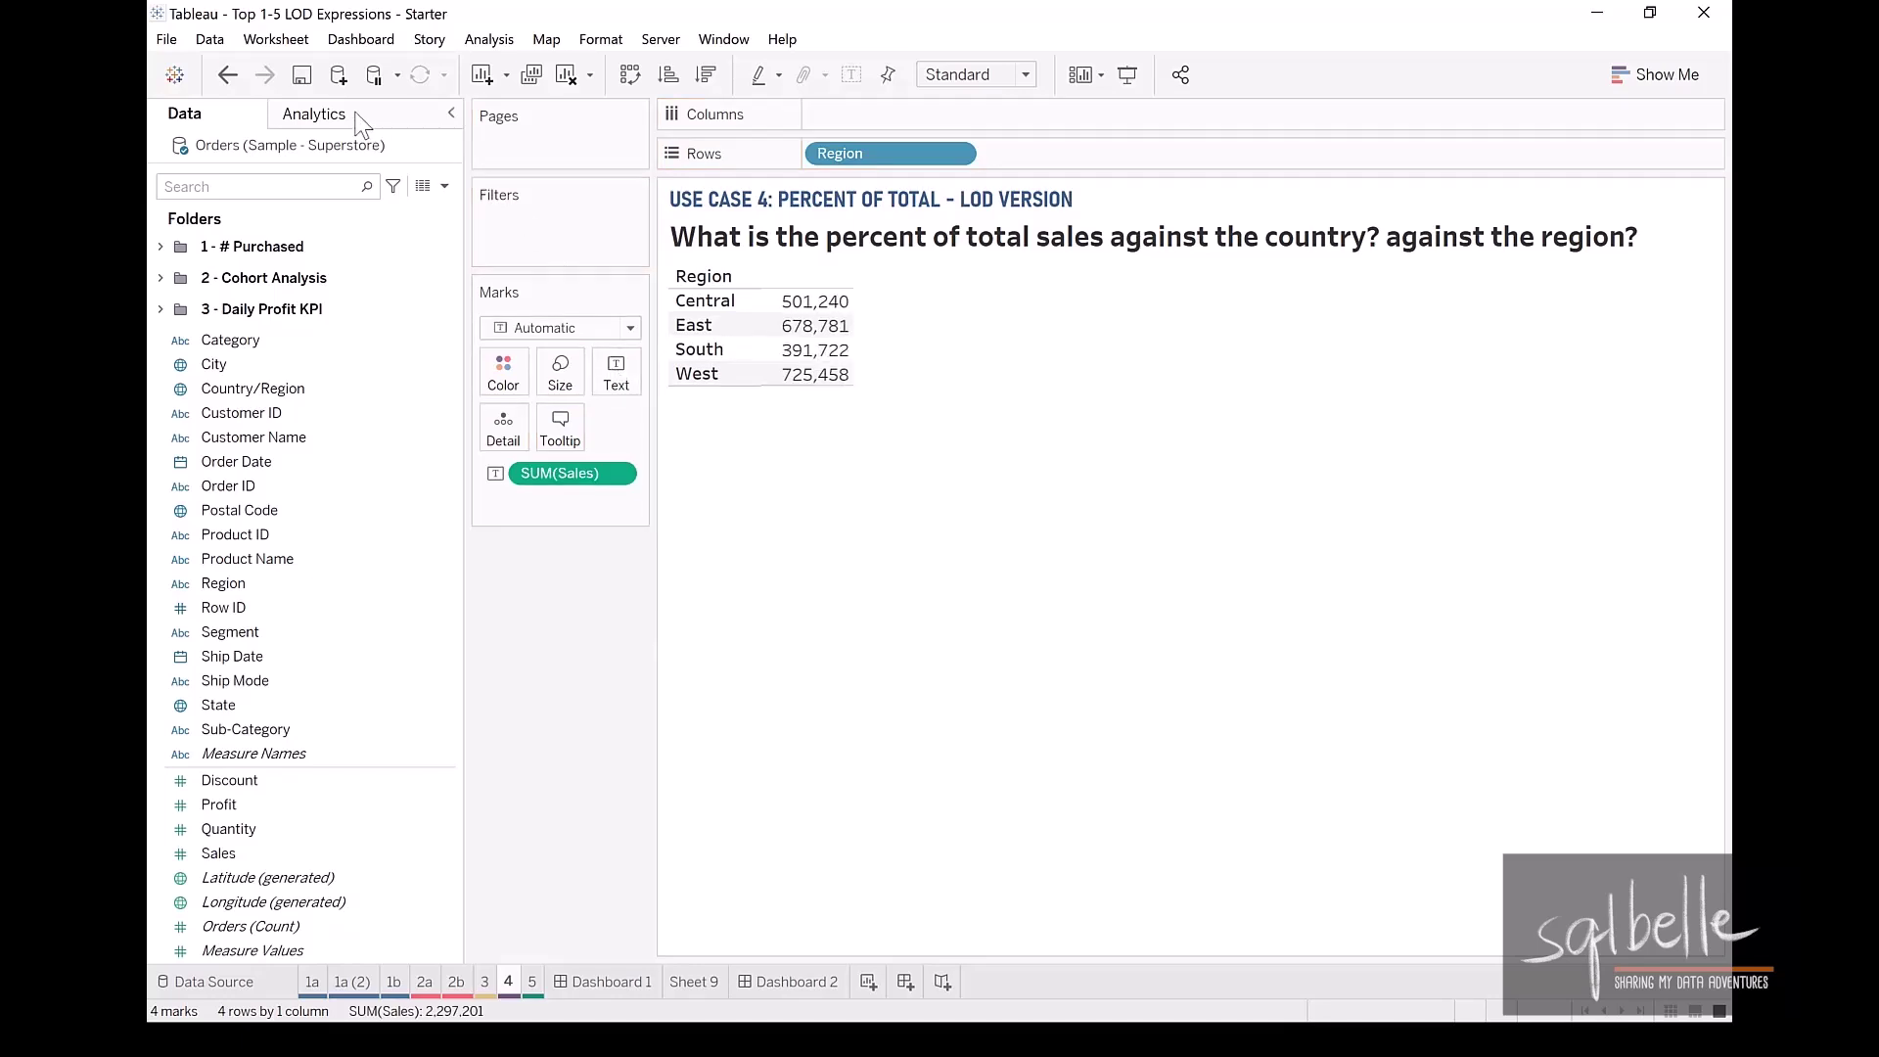
click(361, 122)
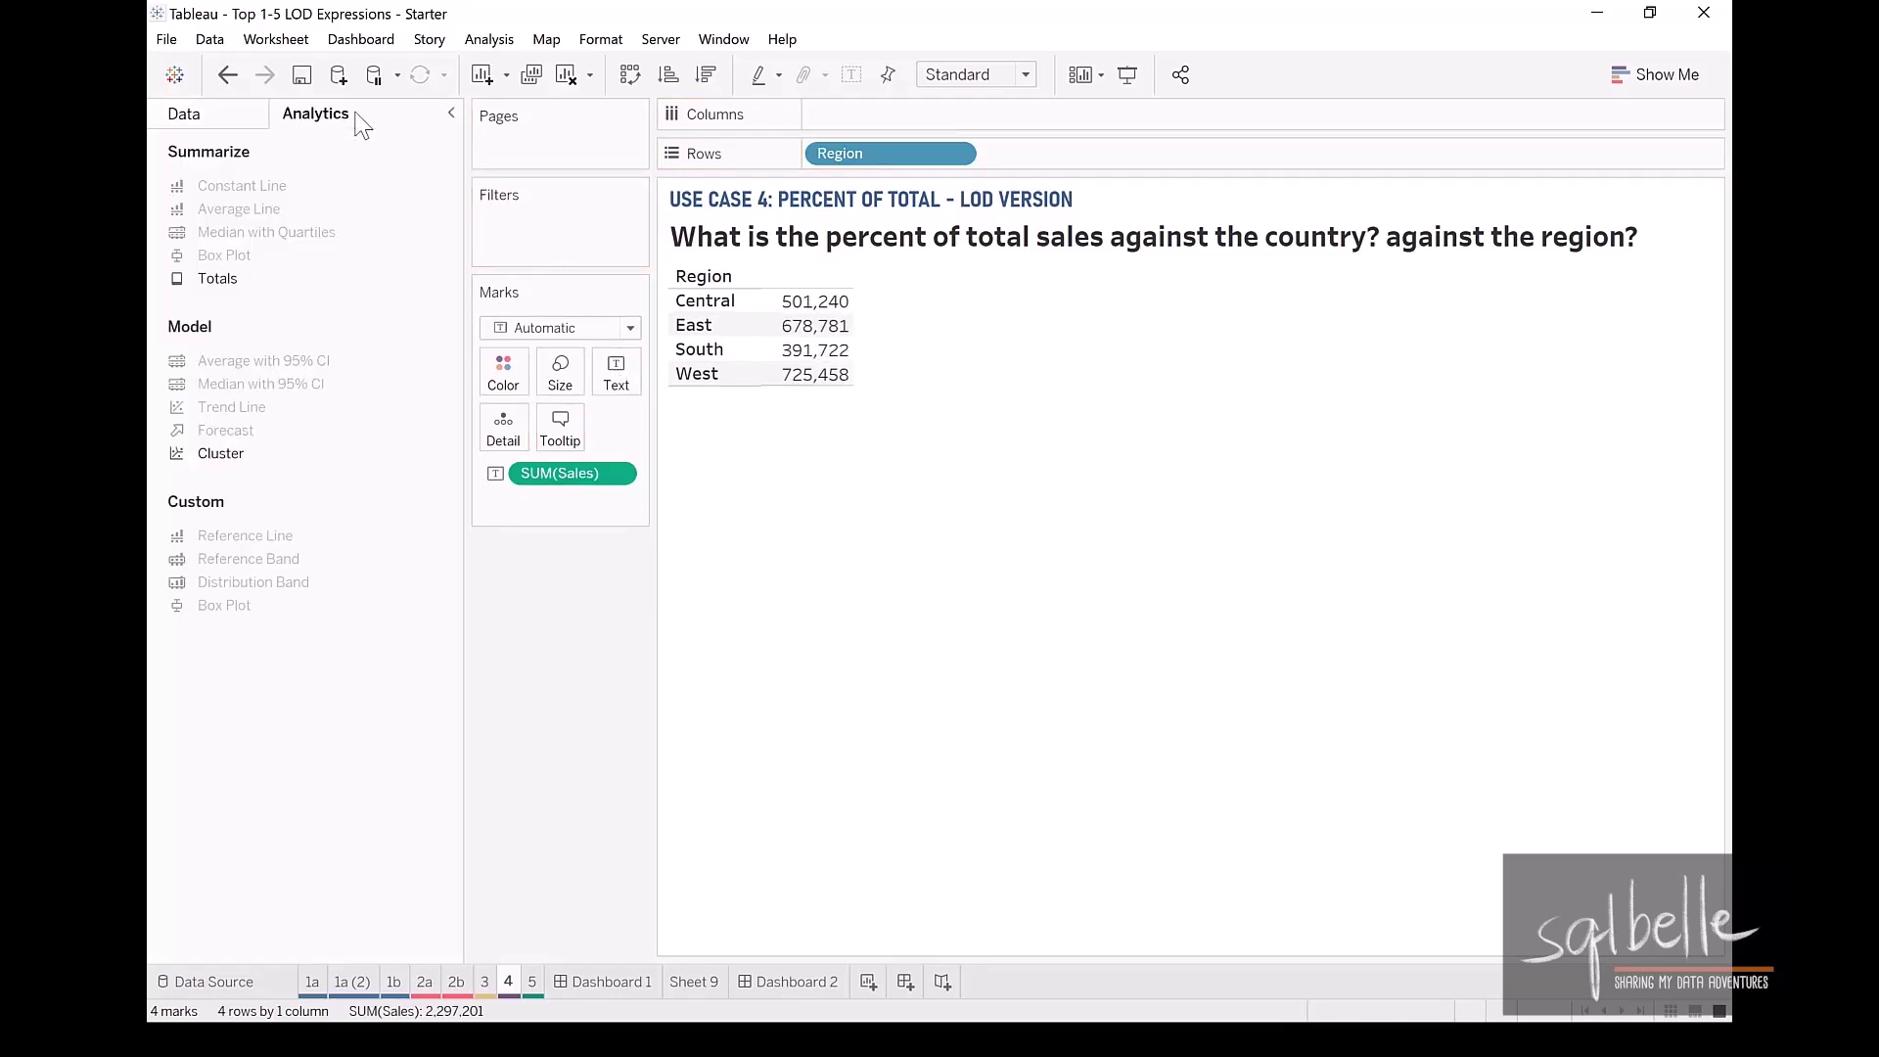
double_click(246, 279)
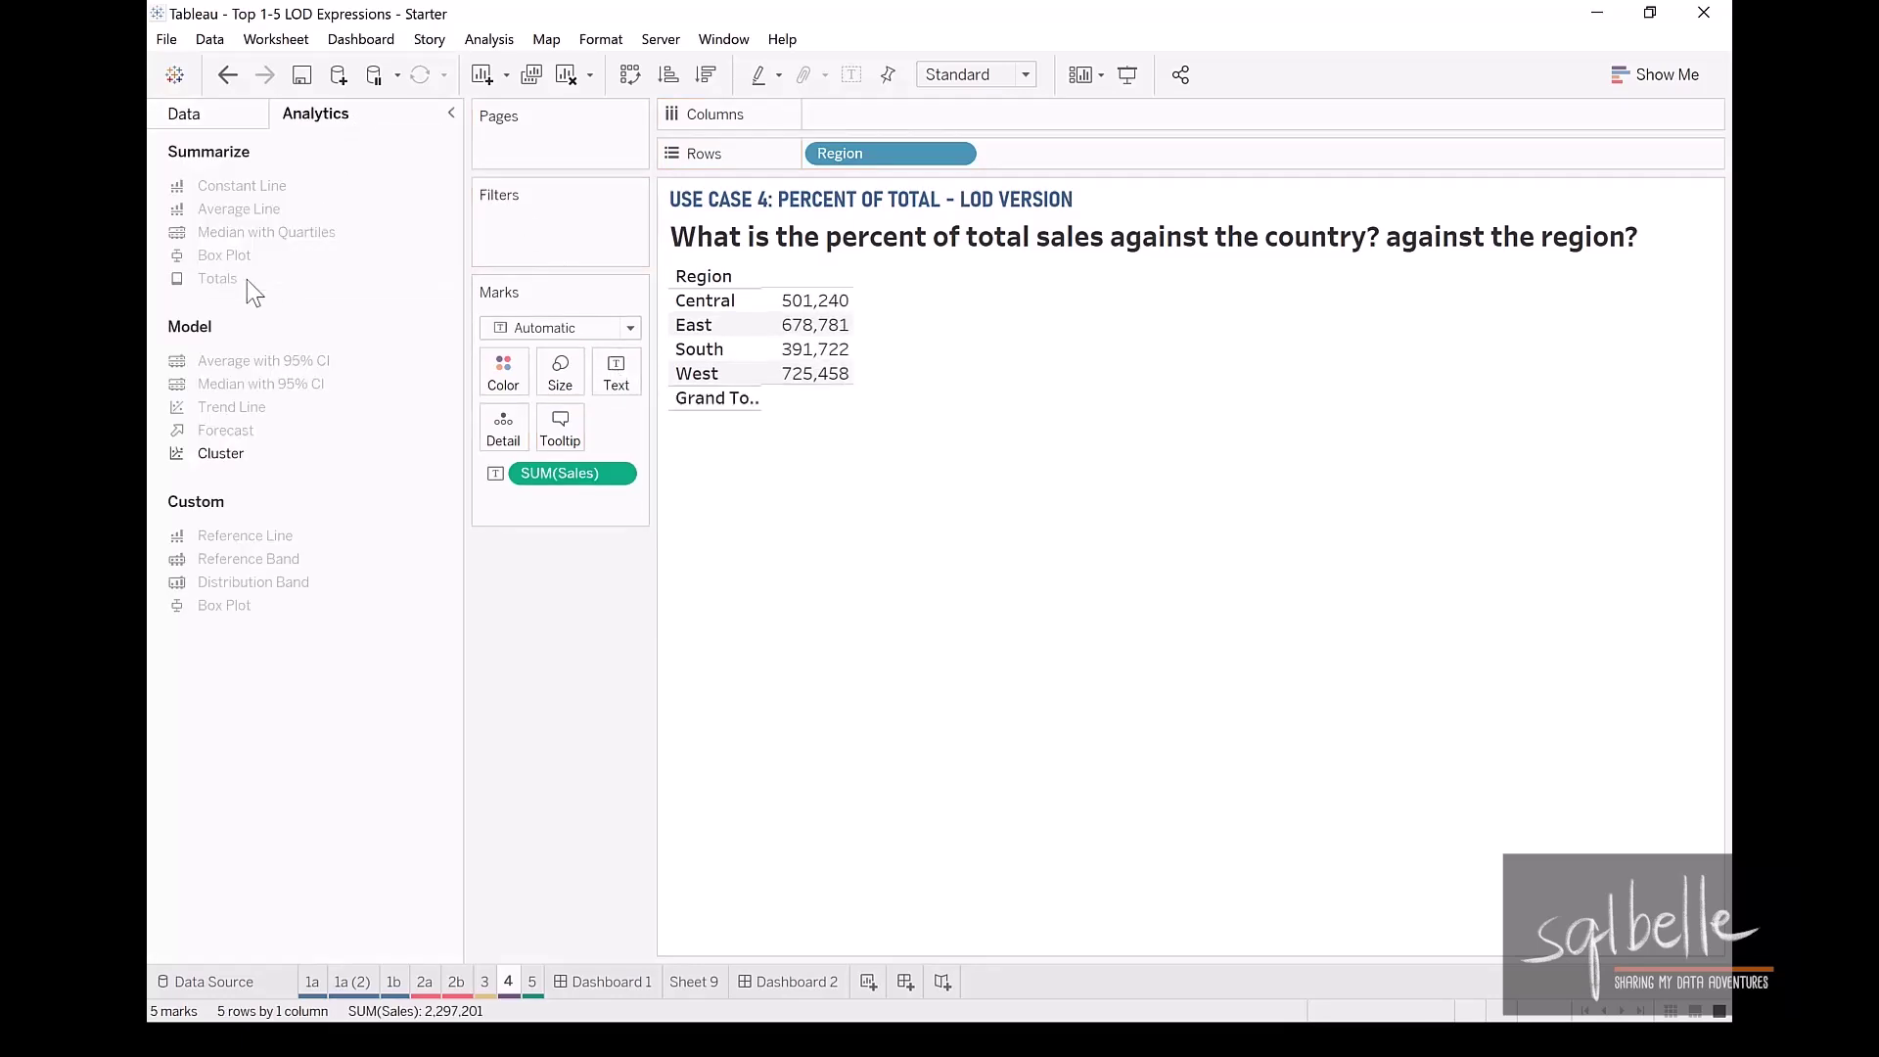
click(231, 118)
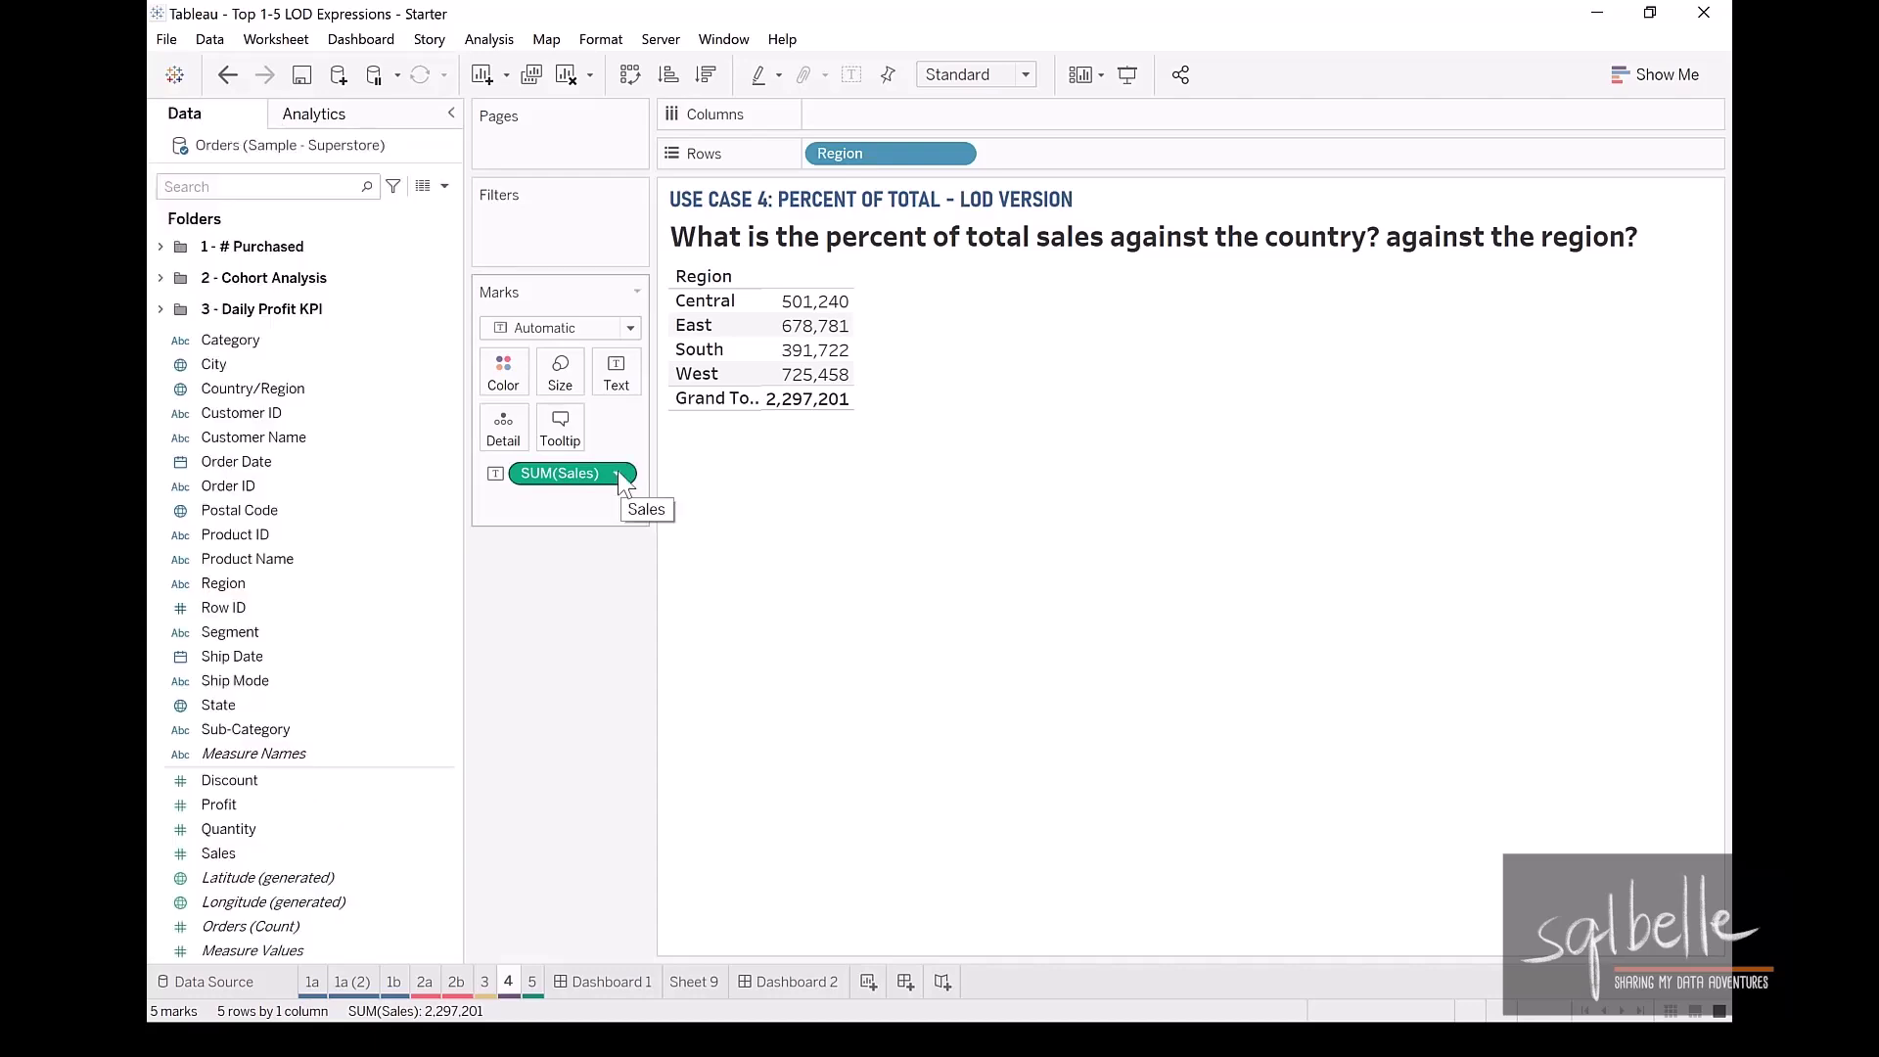
Turn Sales into Percent of Total (Central 21.82%, West 31.58%) and add raw Sales beside it.
click(618, 475)
mouse_move(641, 827)
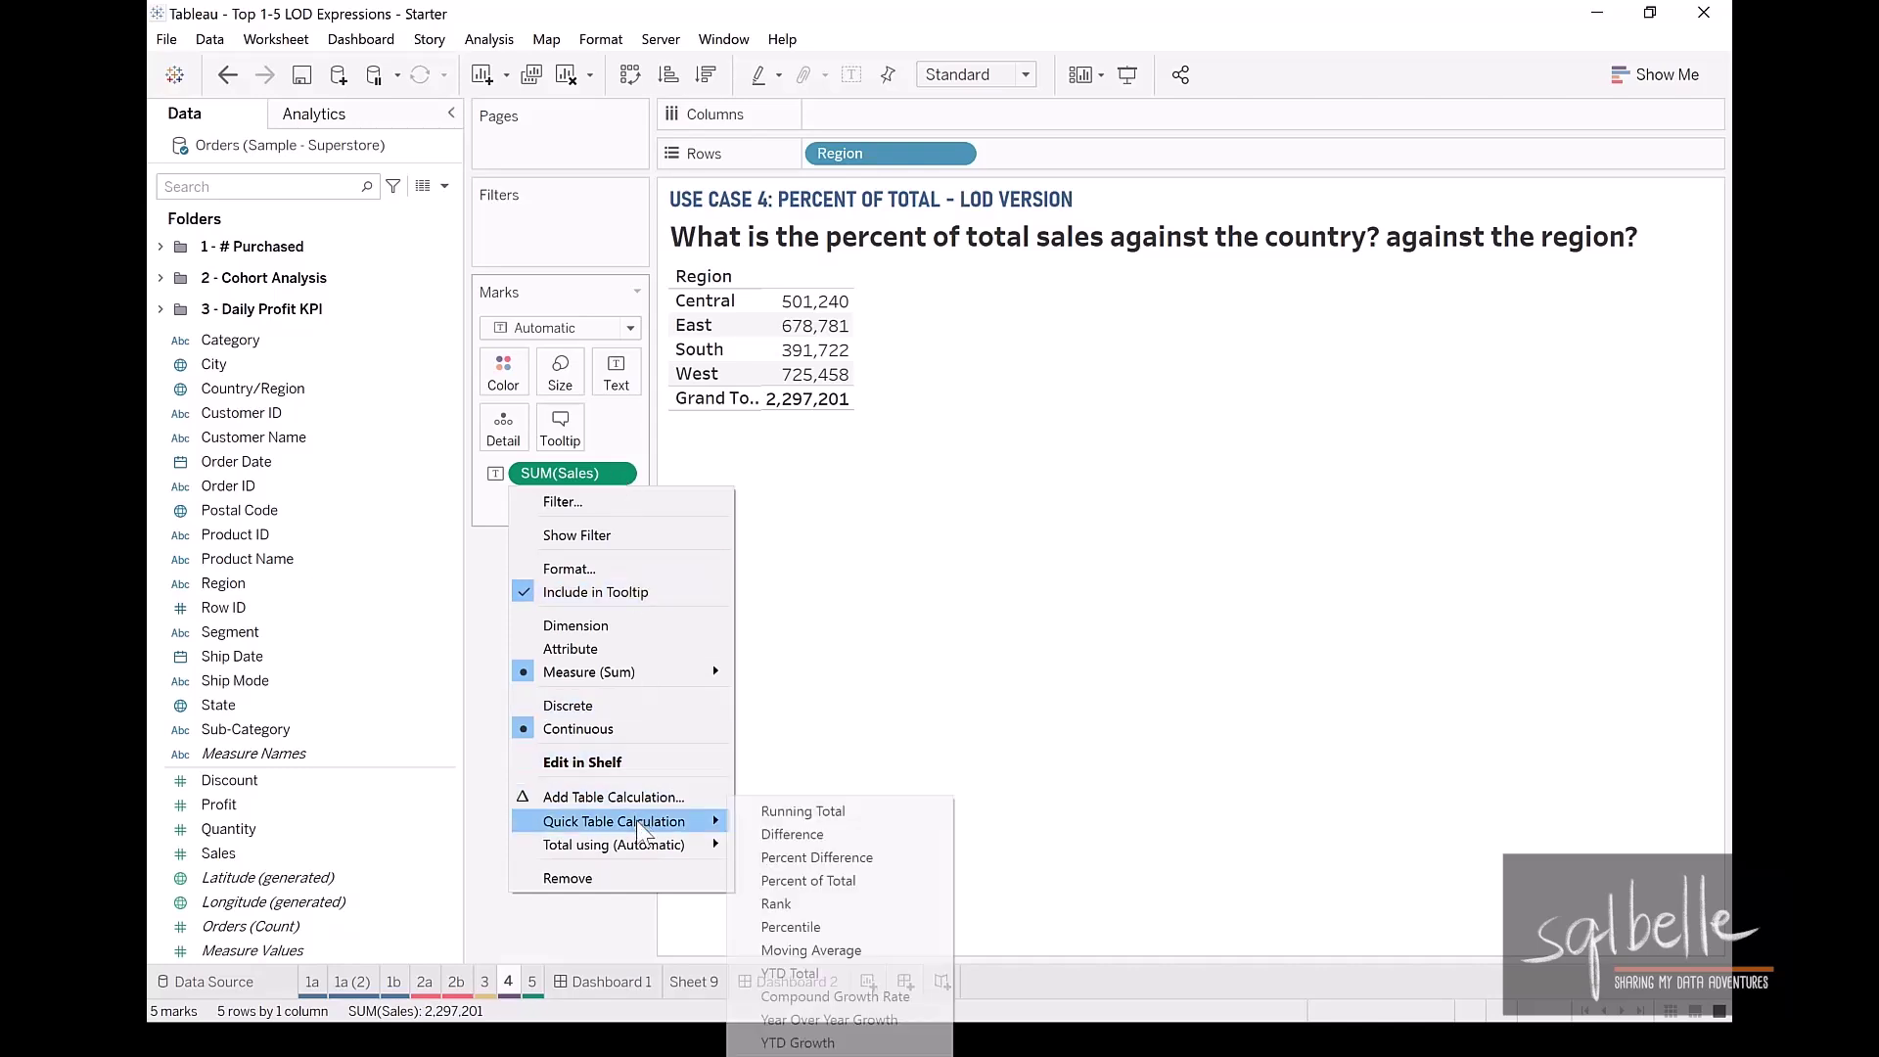
click(830, 881)
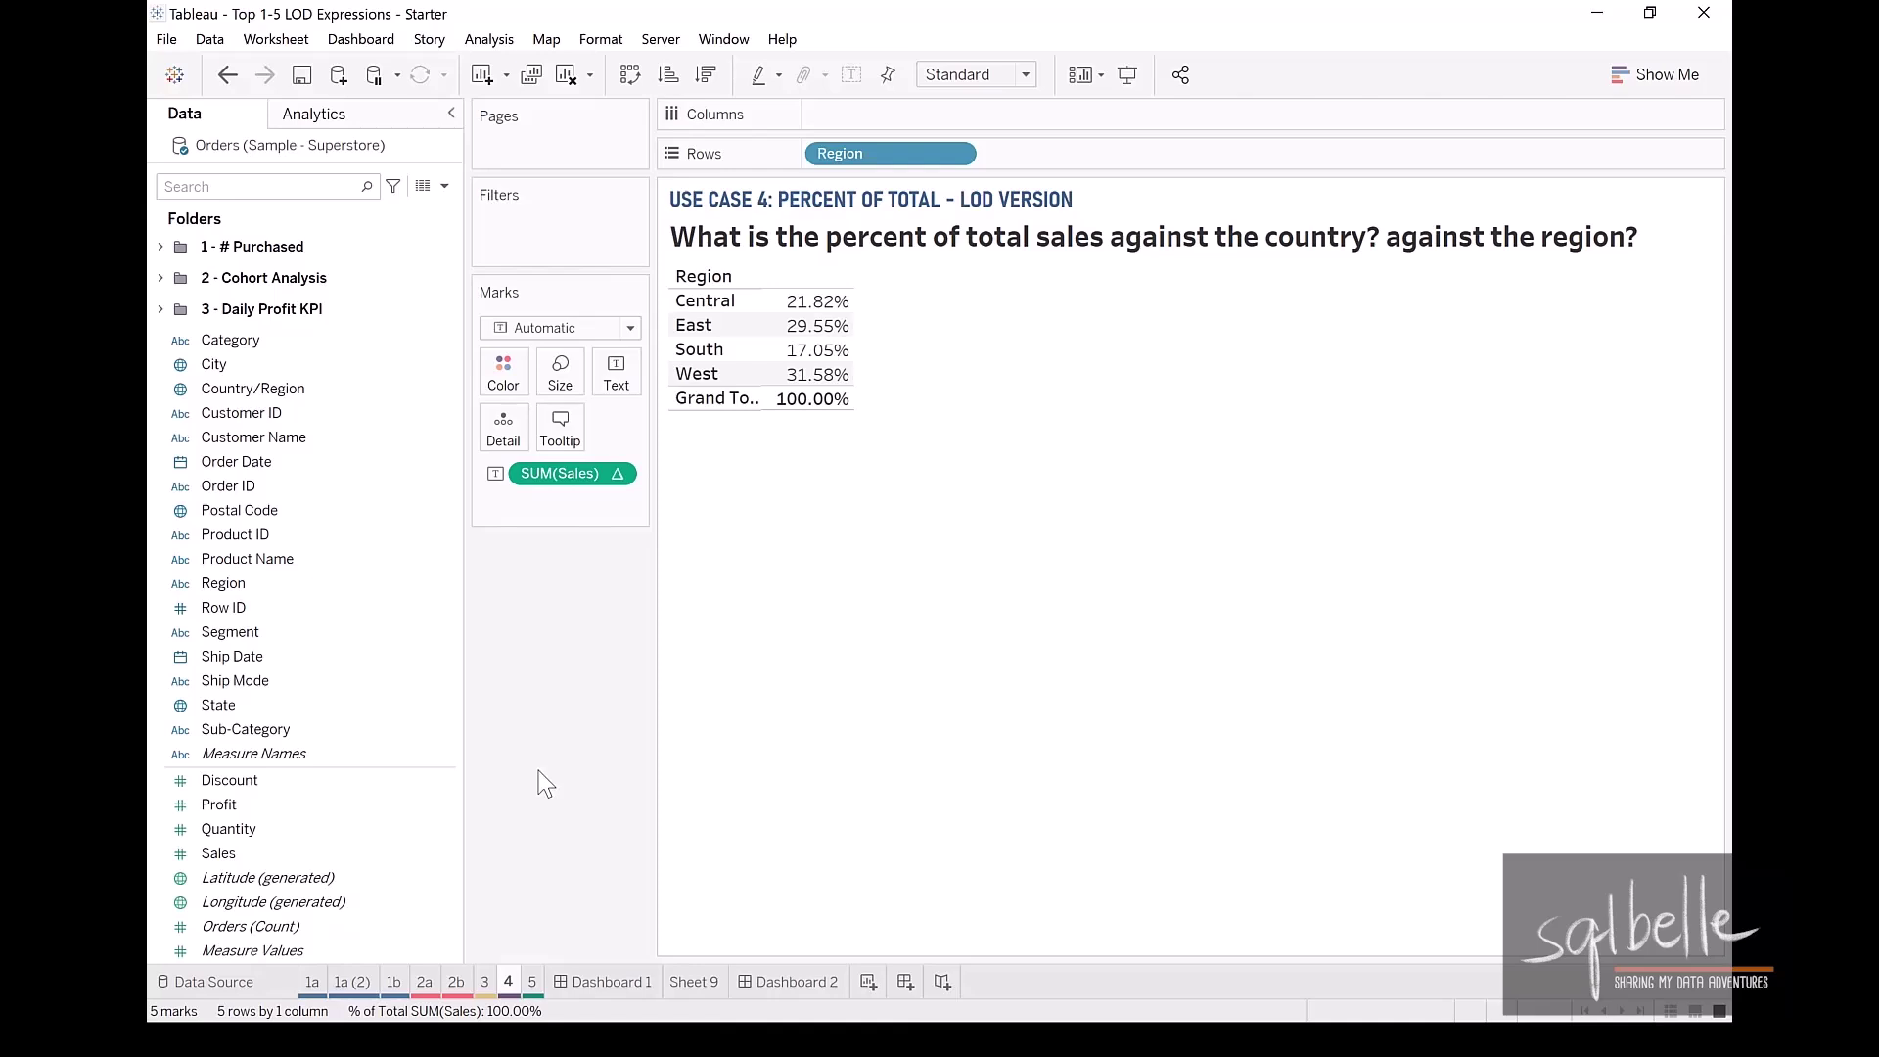
double_click(267, 848)
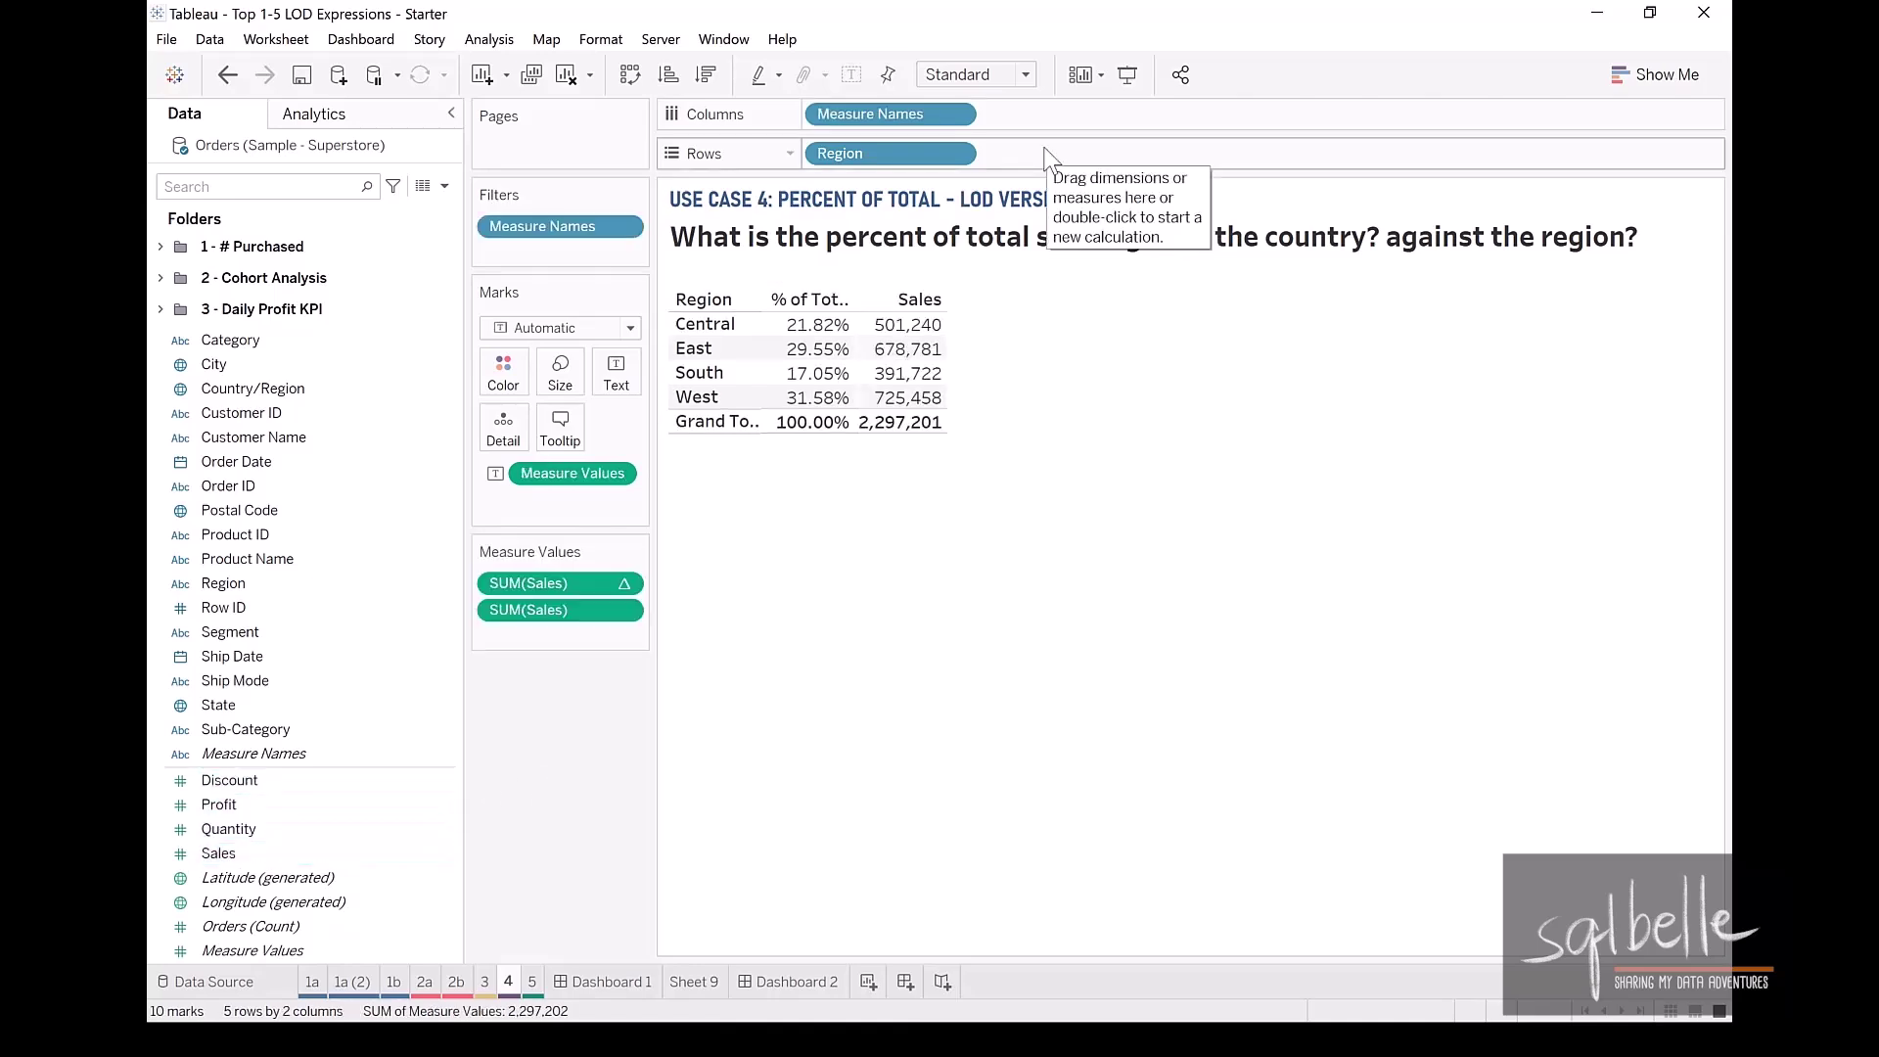
Show a Region filter card for the table.
click(957, 155)
click(910, 222)
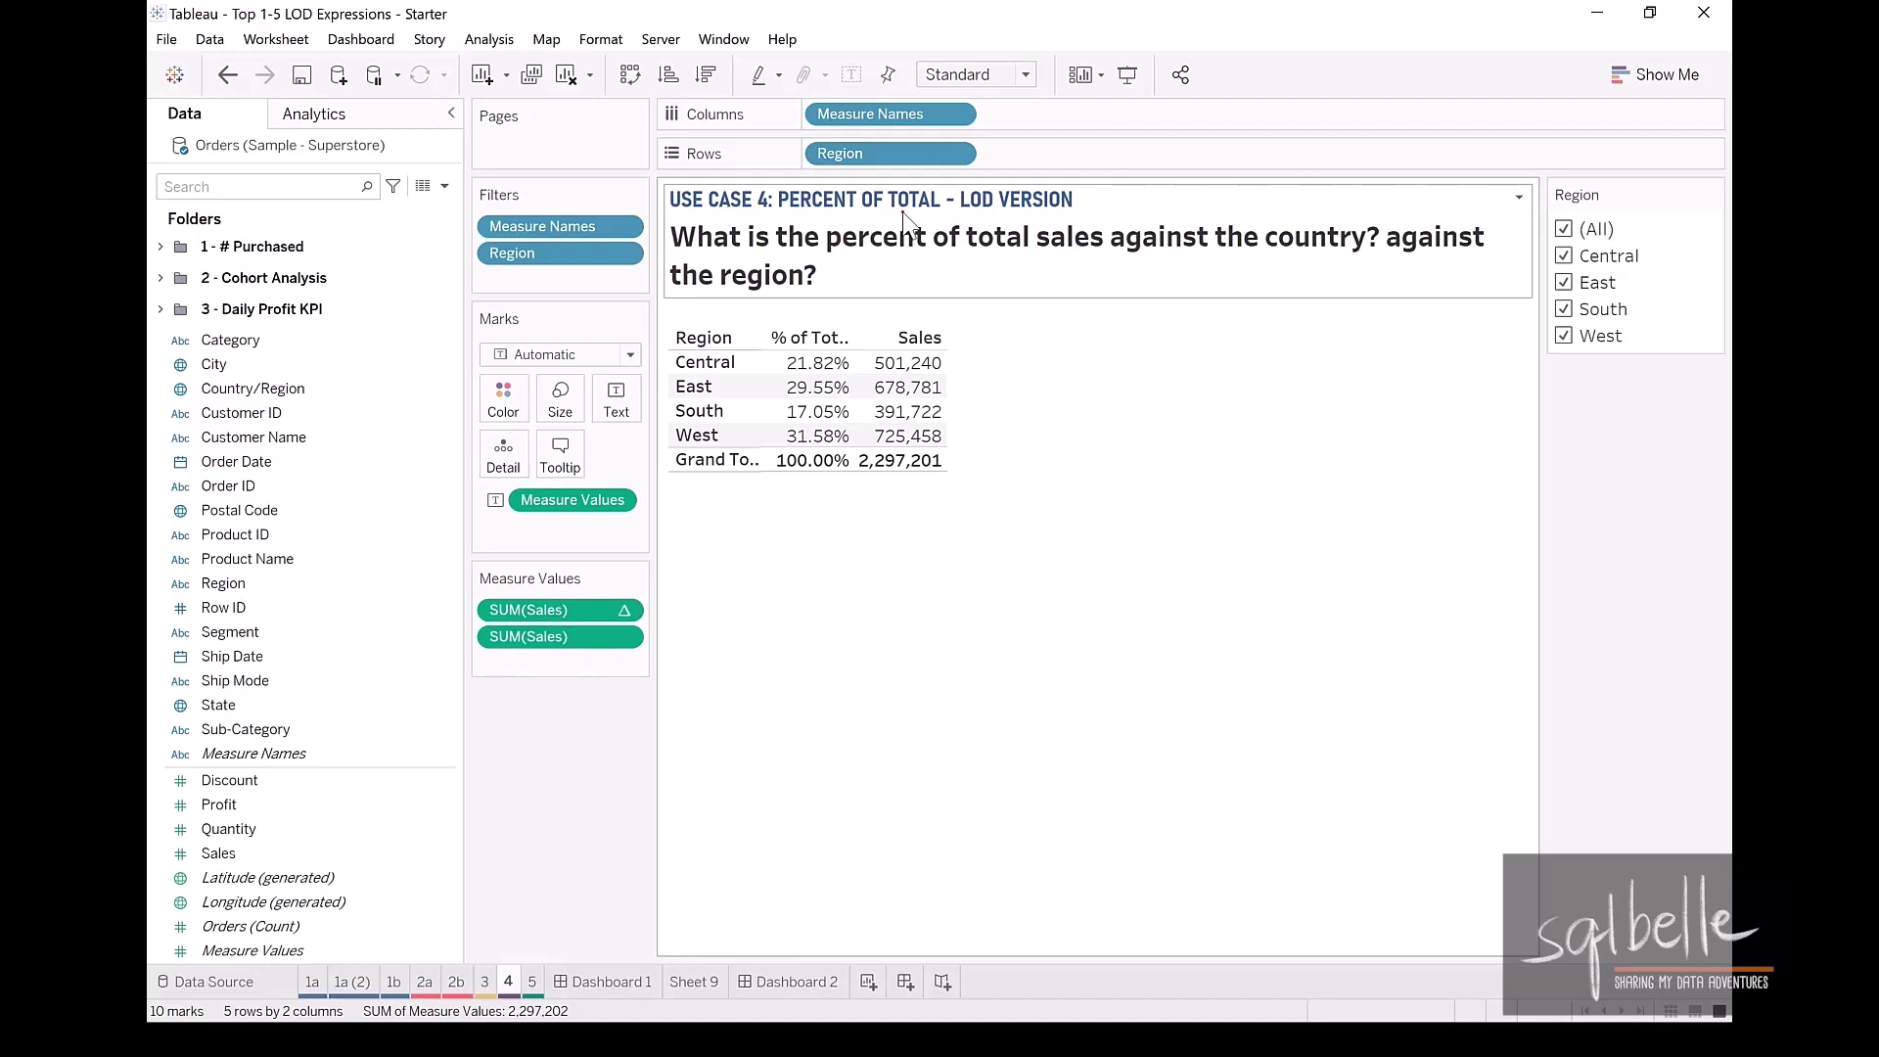
mouse_move(950, 435)
mouse_down()
mouse_move(825, 481)
mouse_move(925, 437)
mouse_up()
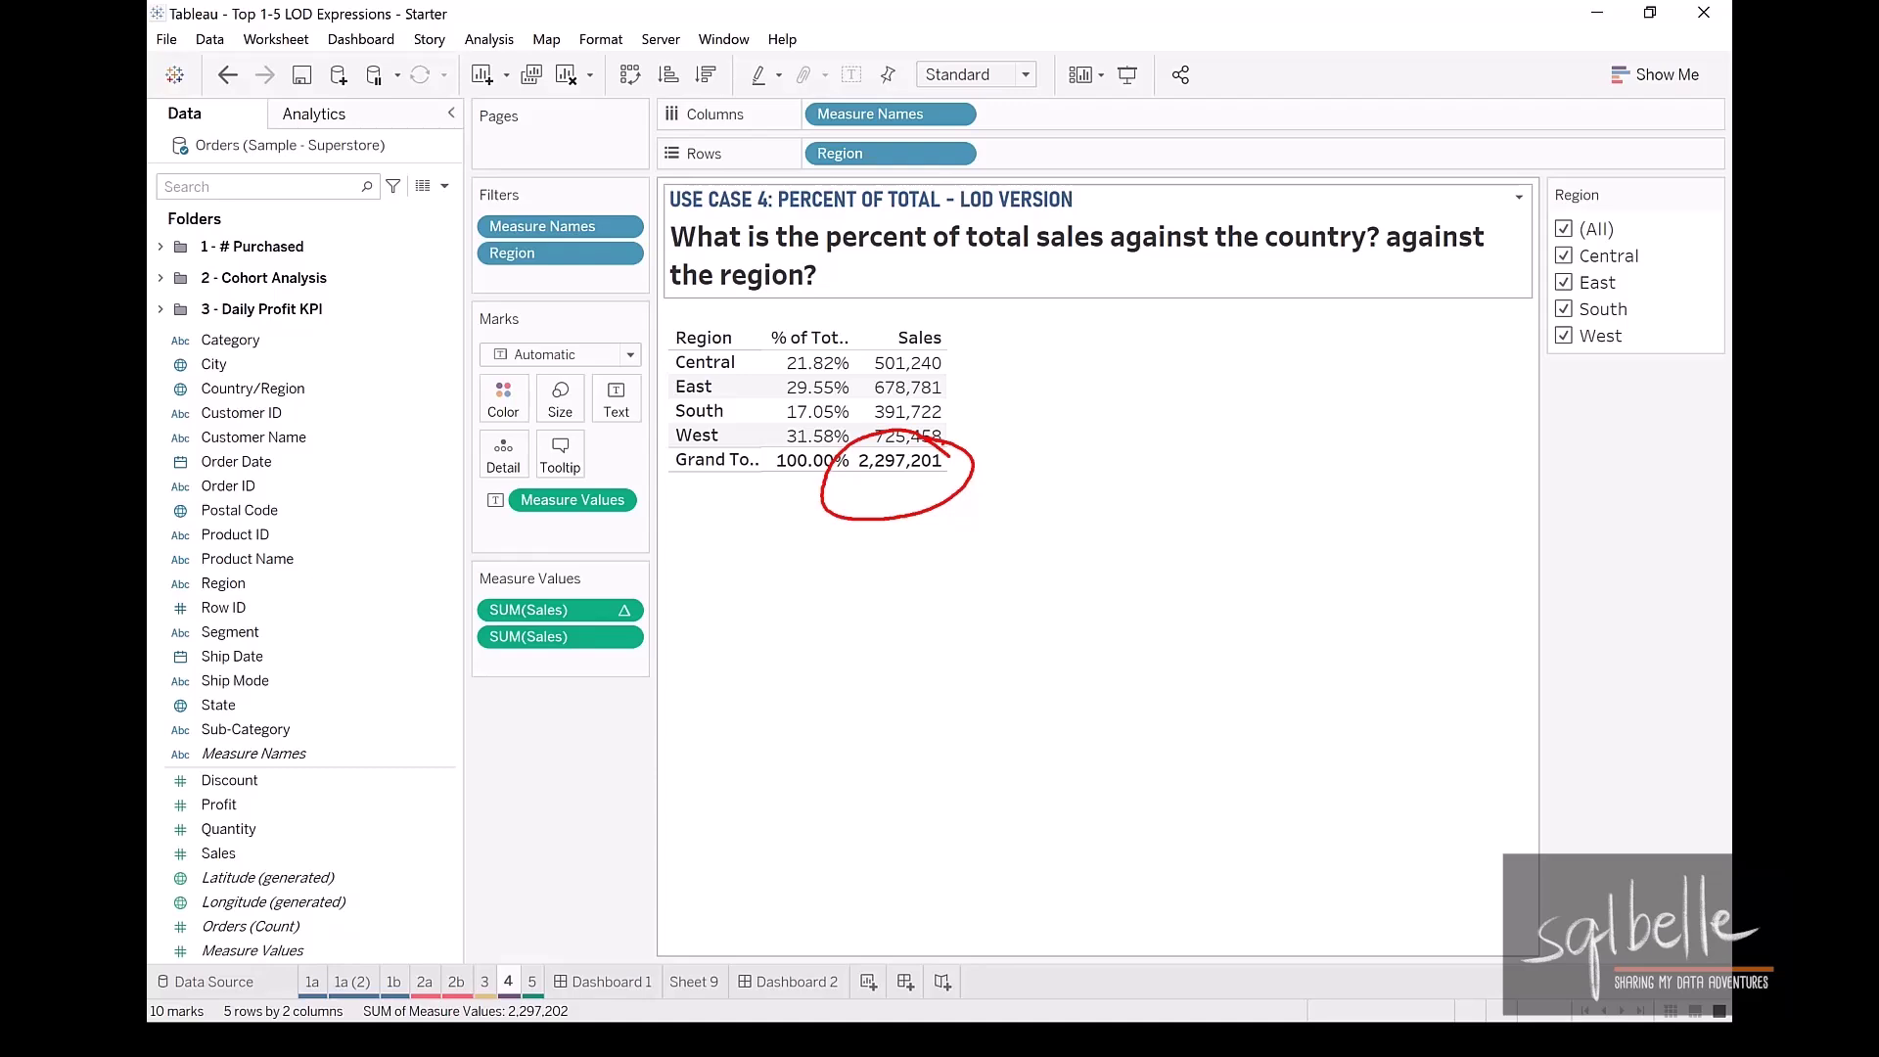
mouse_move(788, 336)
mouse_down()
mouse_move(777, 379)
mouse_move(660, 433)
mouse_move(795, 427)
mouse_up()
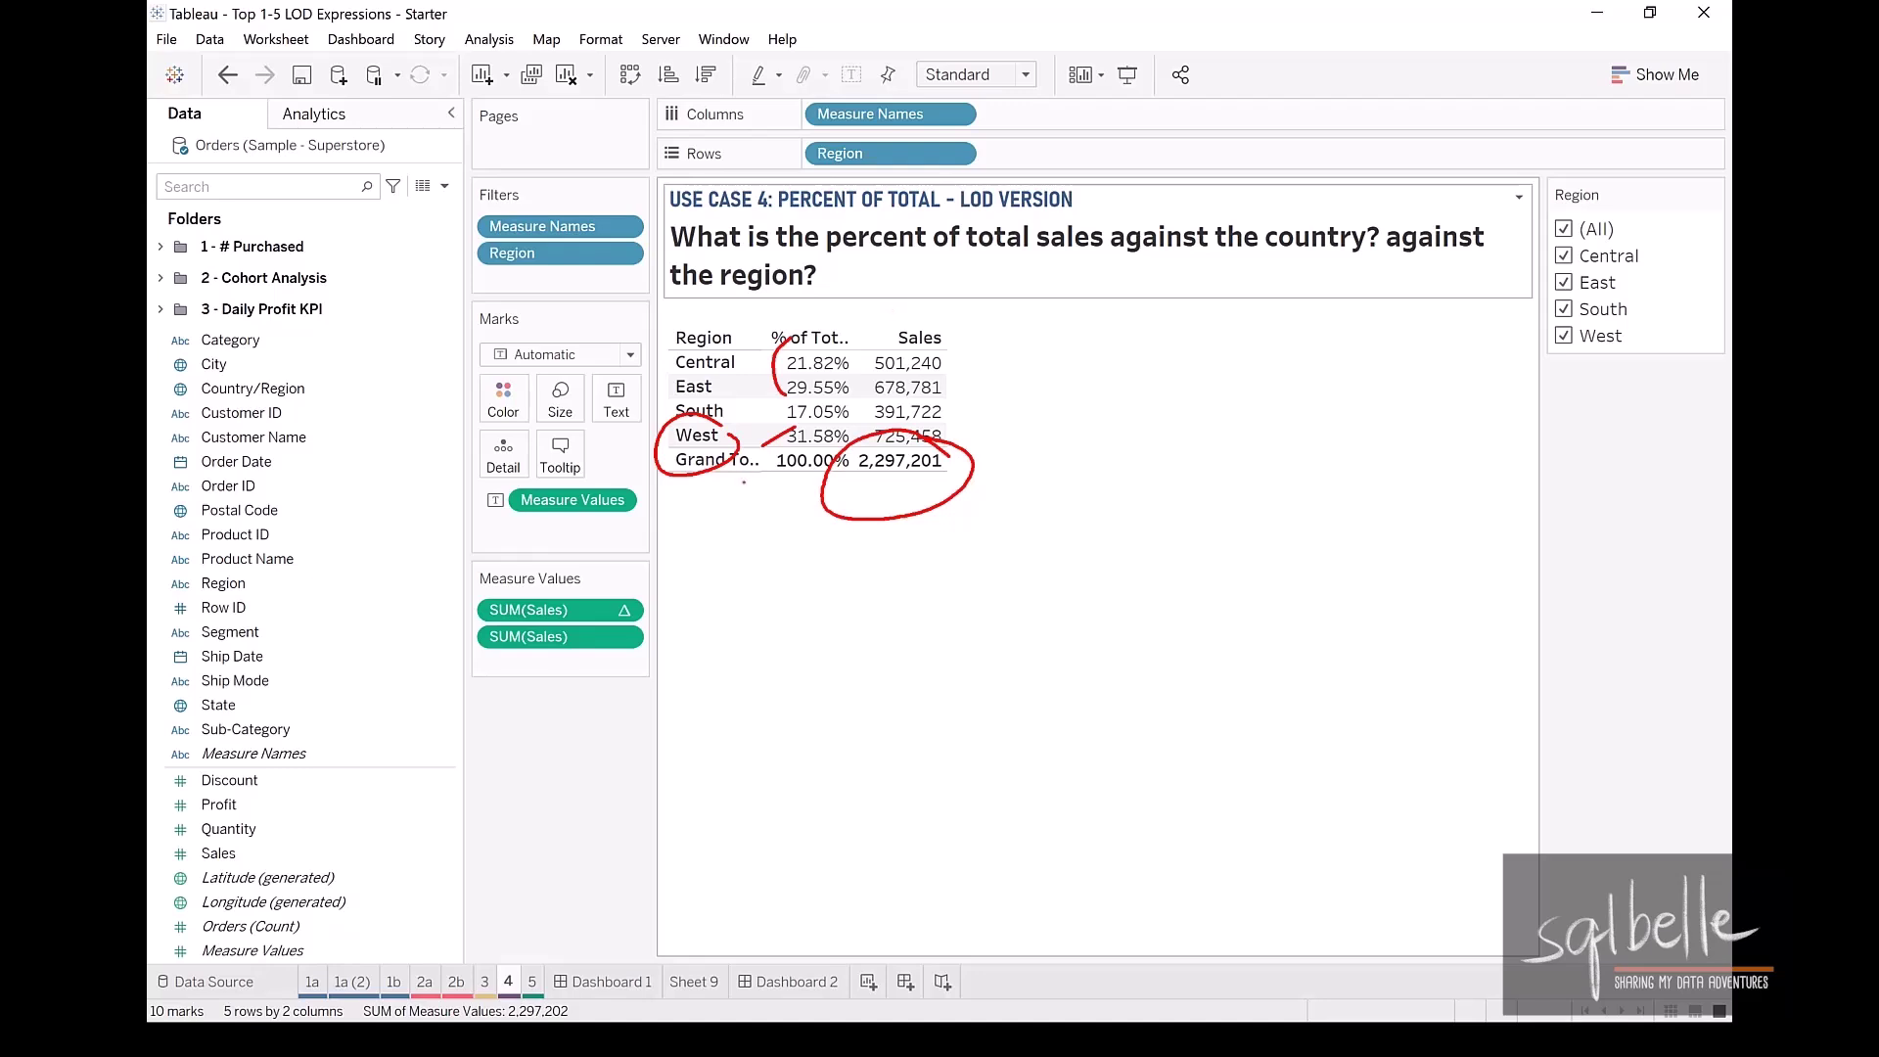
mouse_move(744, 489)
mouse_down()
mouse_move(821, 251)
mouse_move(795, 536)
mouse_up()
mouse_move(1672, 257)
mouse_down()
mouse_move(1637, 176)
mouse_move(1672, 289)
mouse_up()
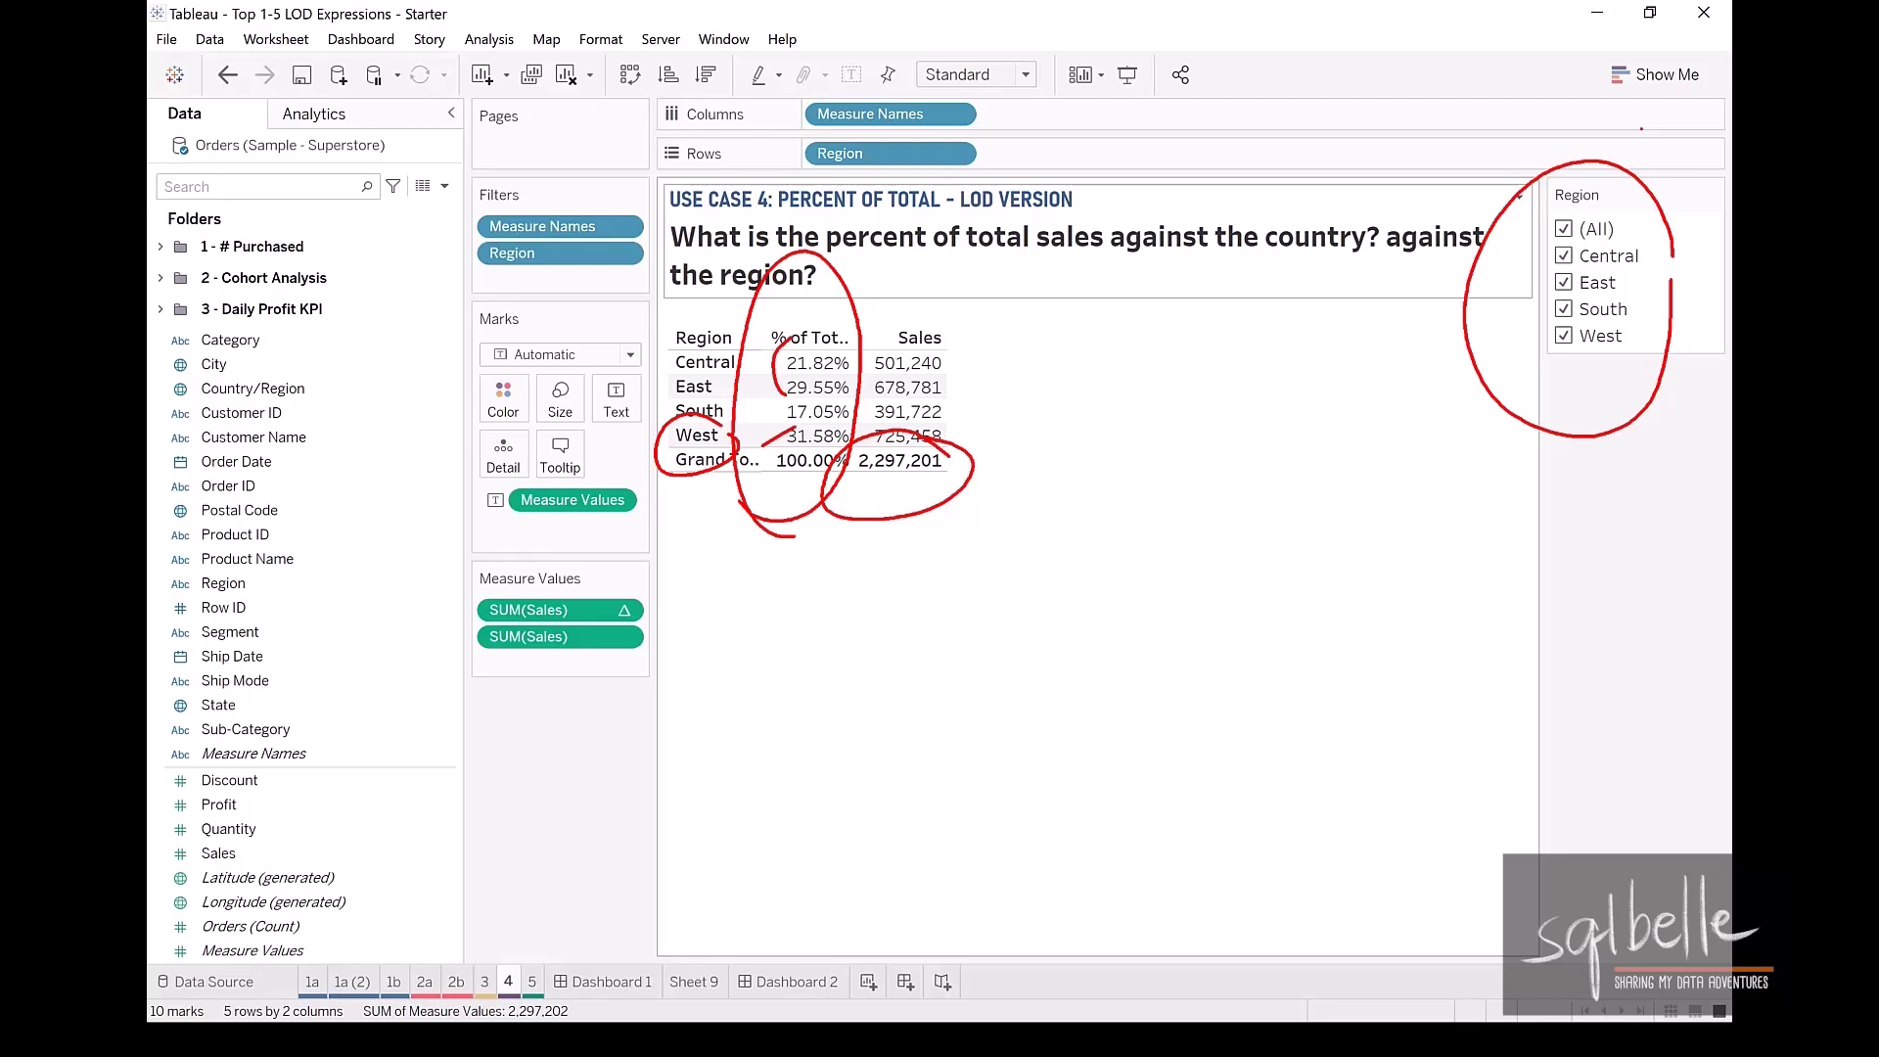
key(Escape)
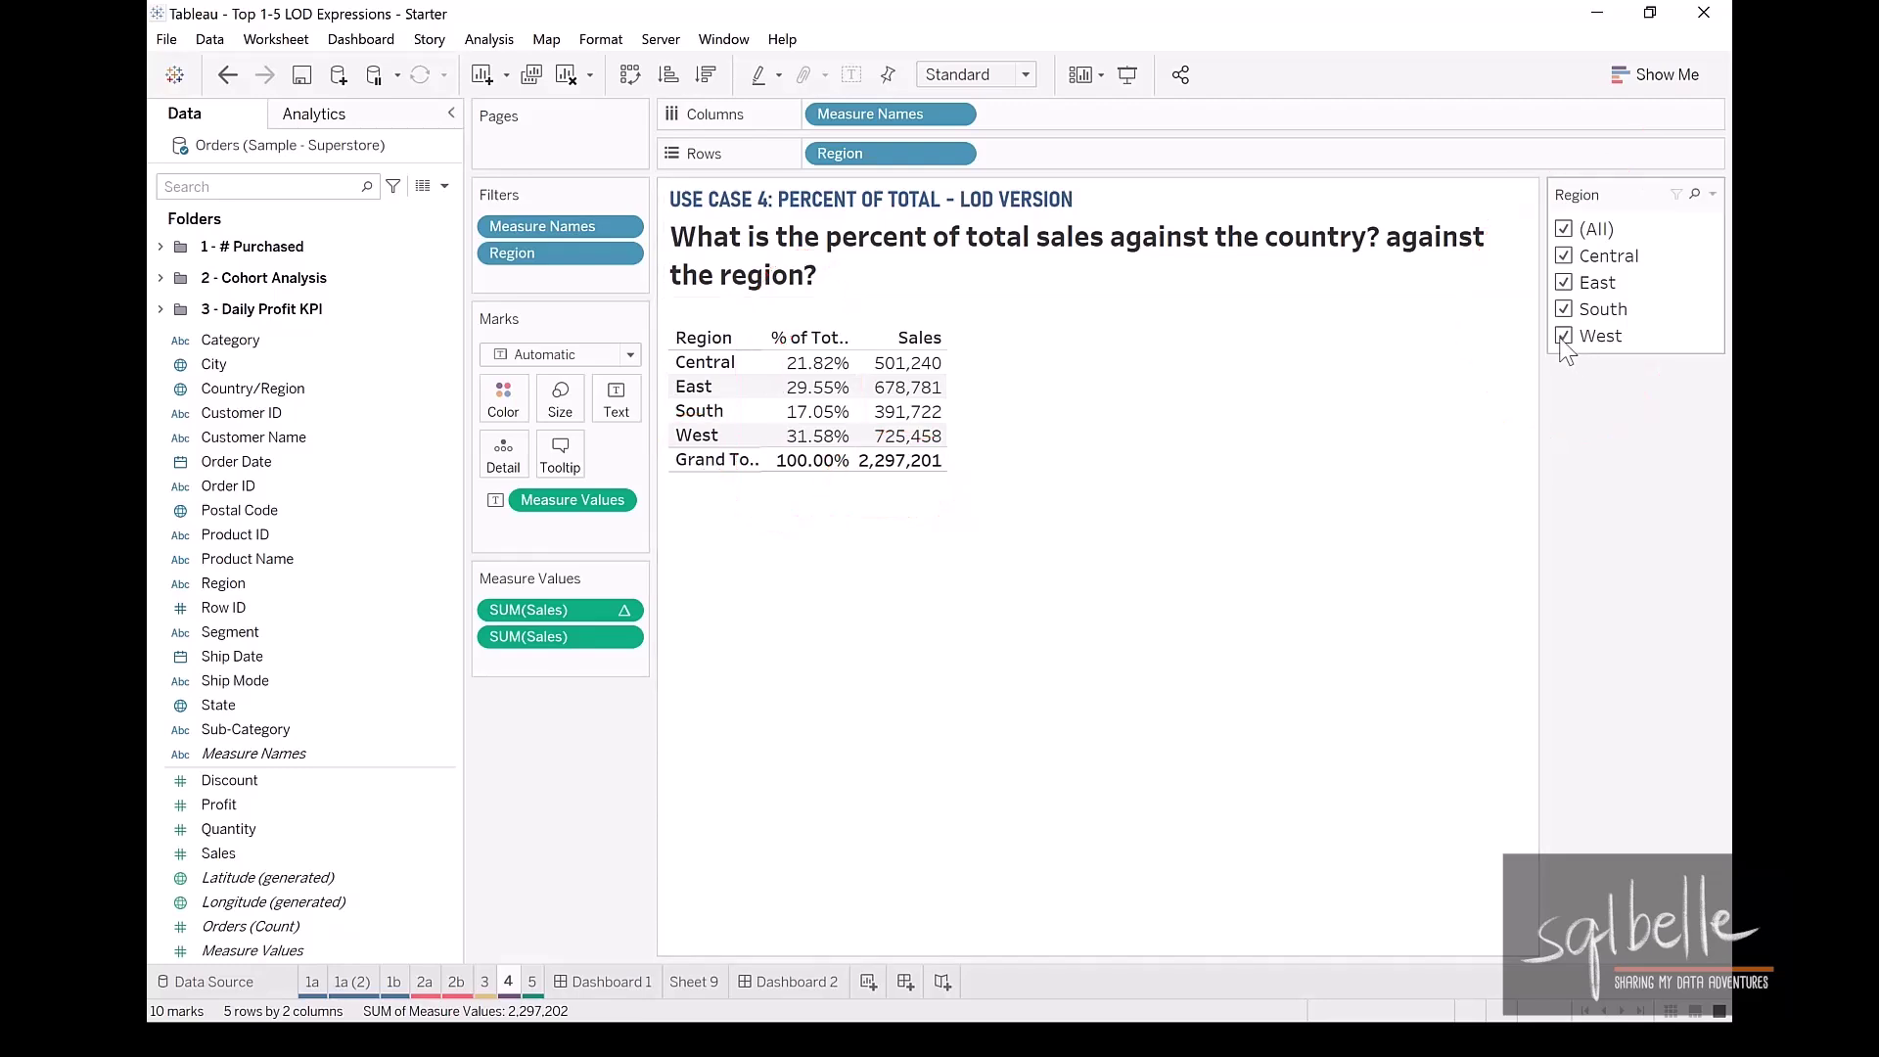
Exclude West and South so percentages recompute to 42.48% and 57.52%.
click(1565, 336)
click(1564, 310)
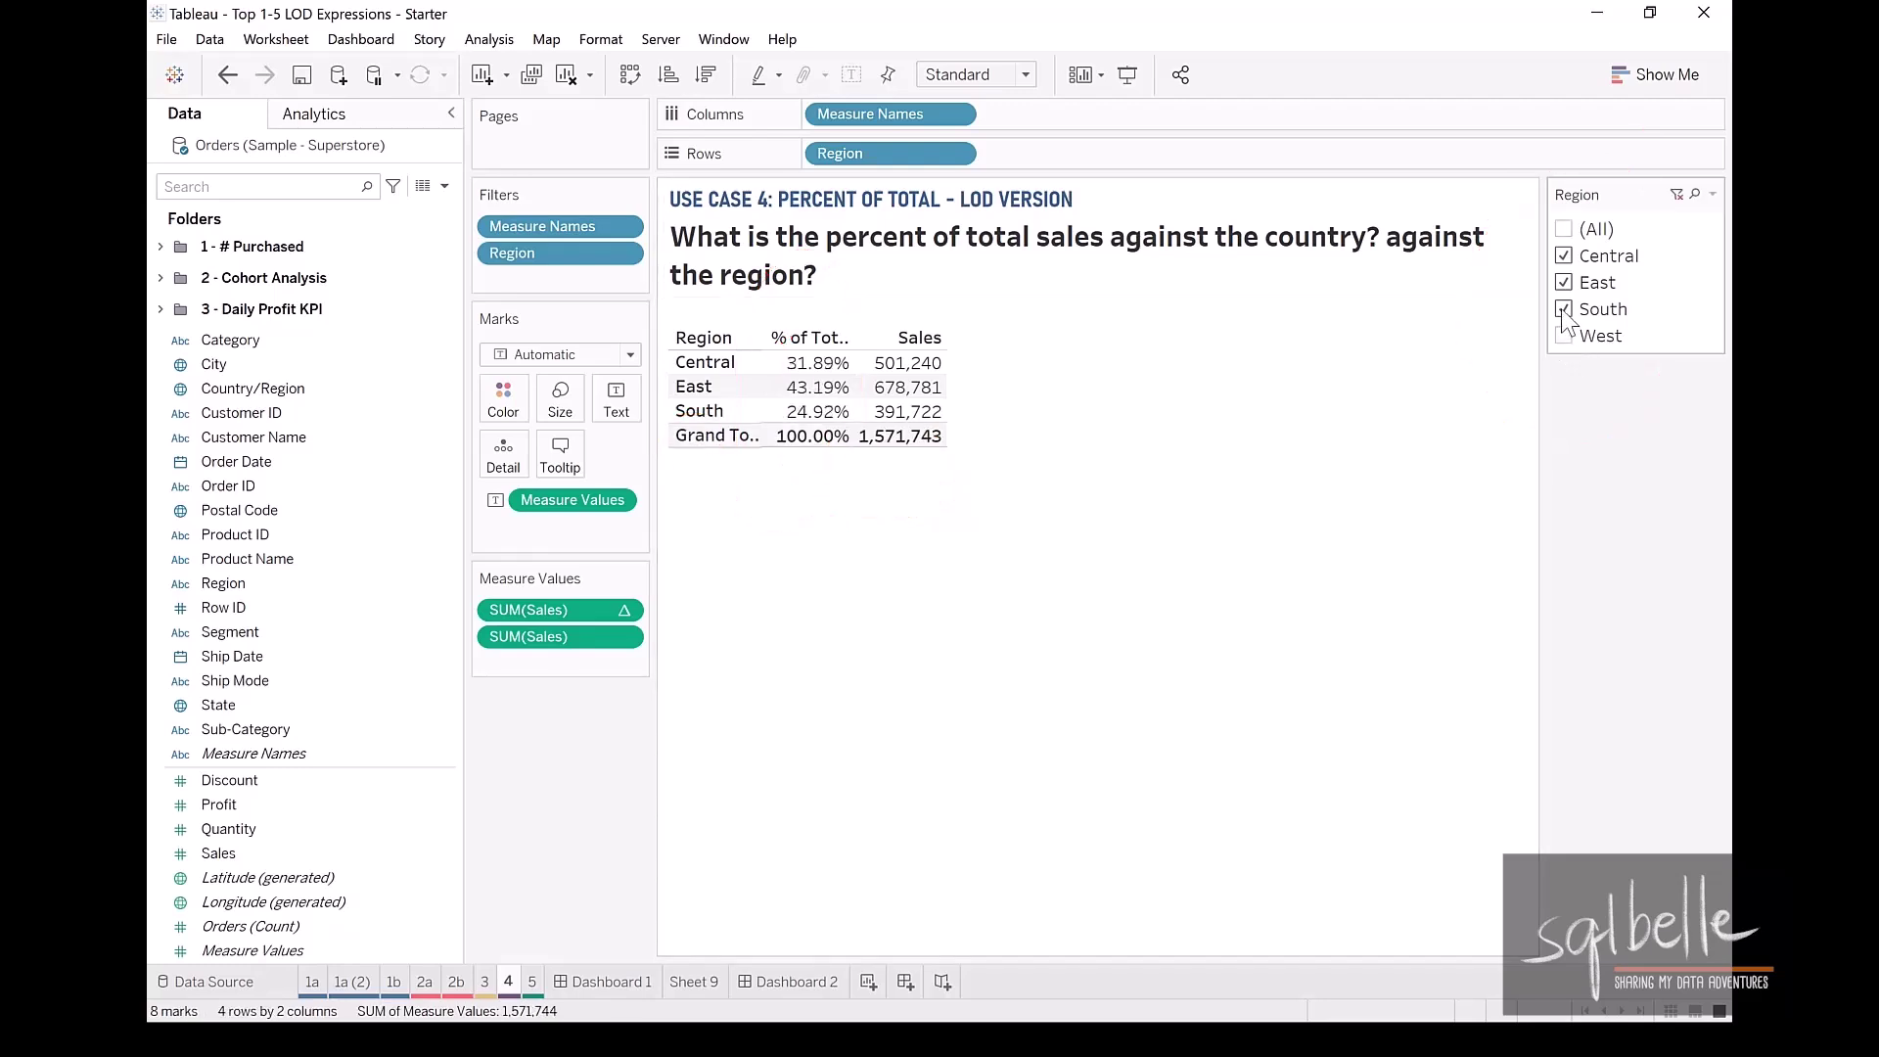
drag(799, 321, 812, 279)
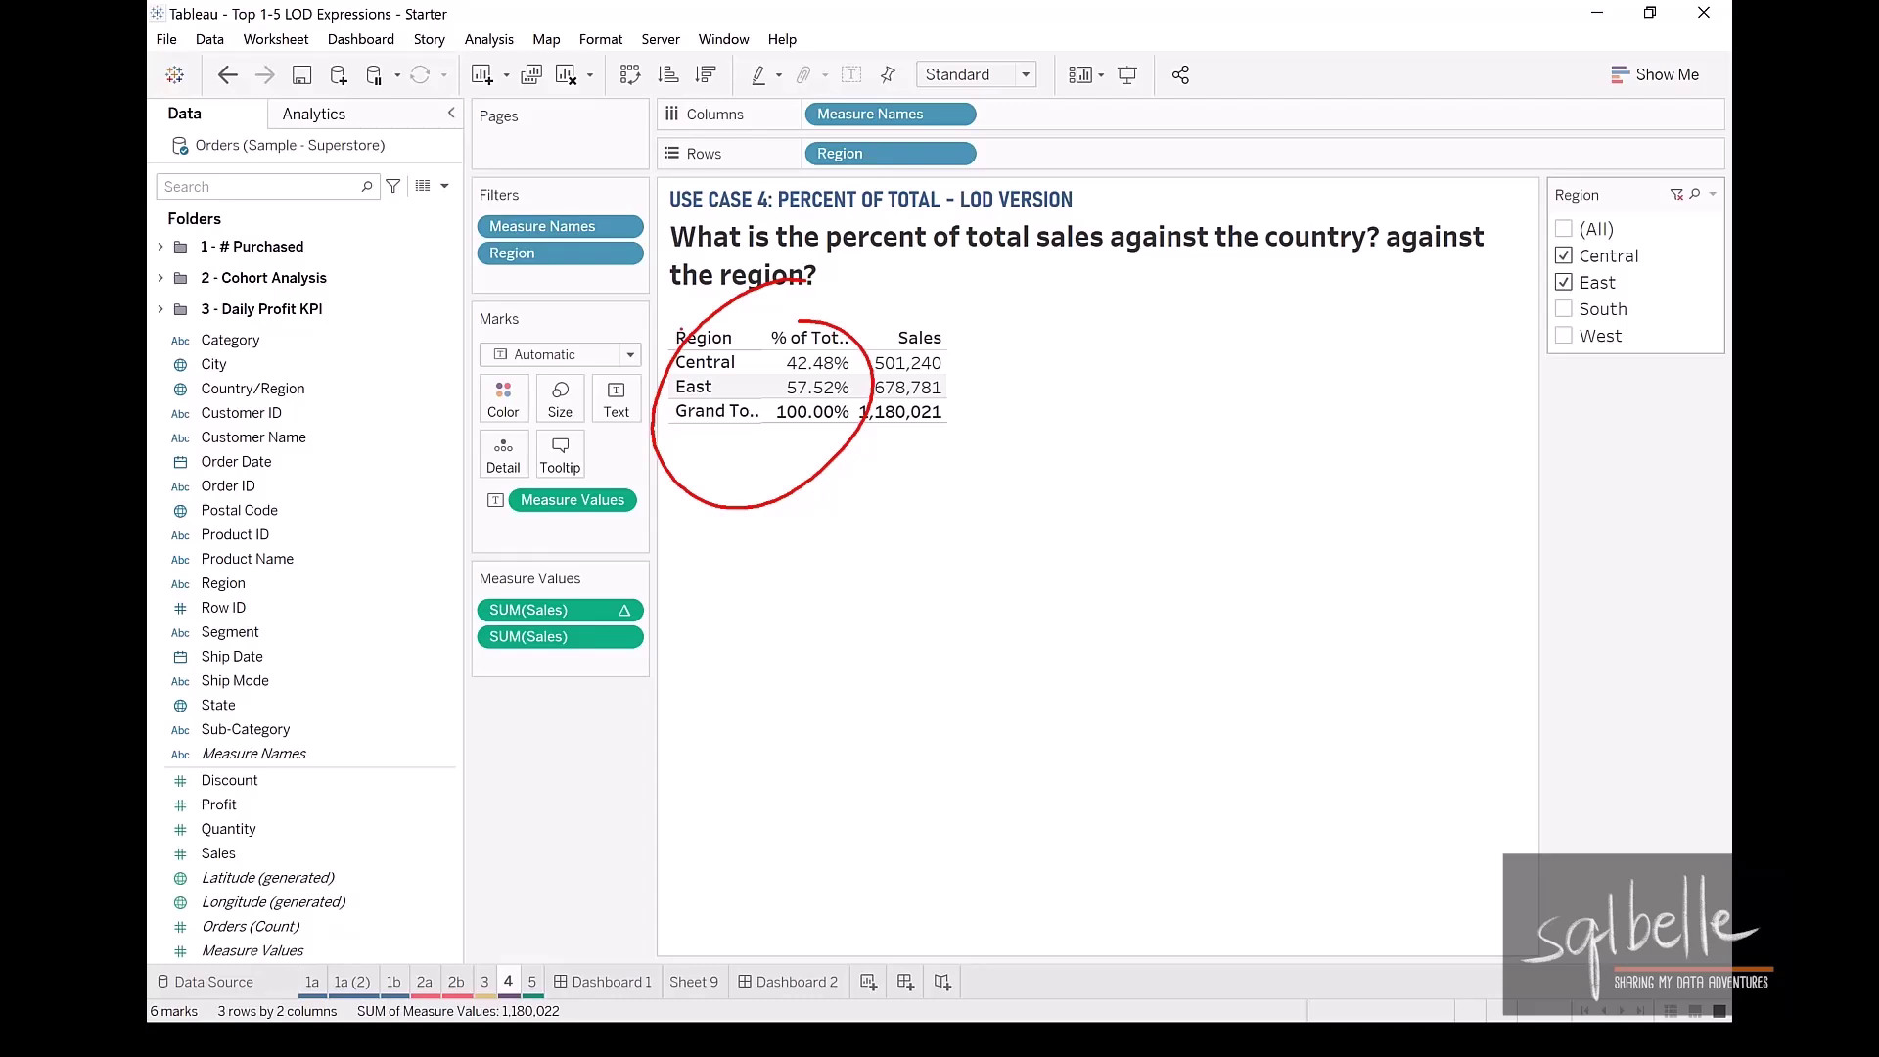
drag(840, 311, 848, 308)
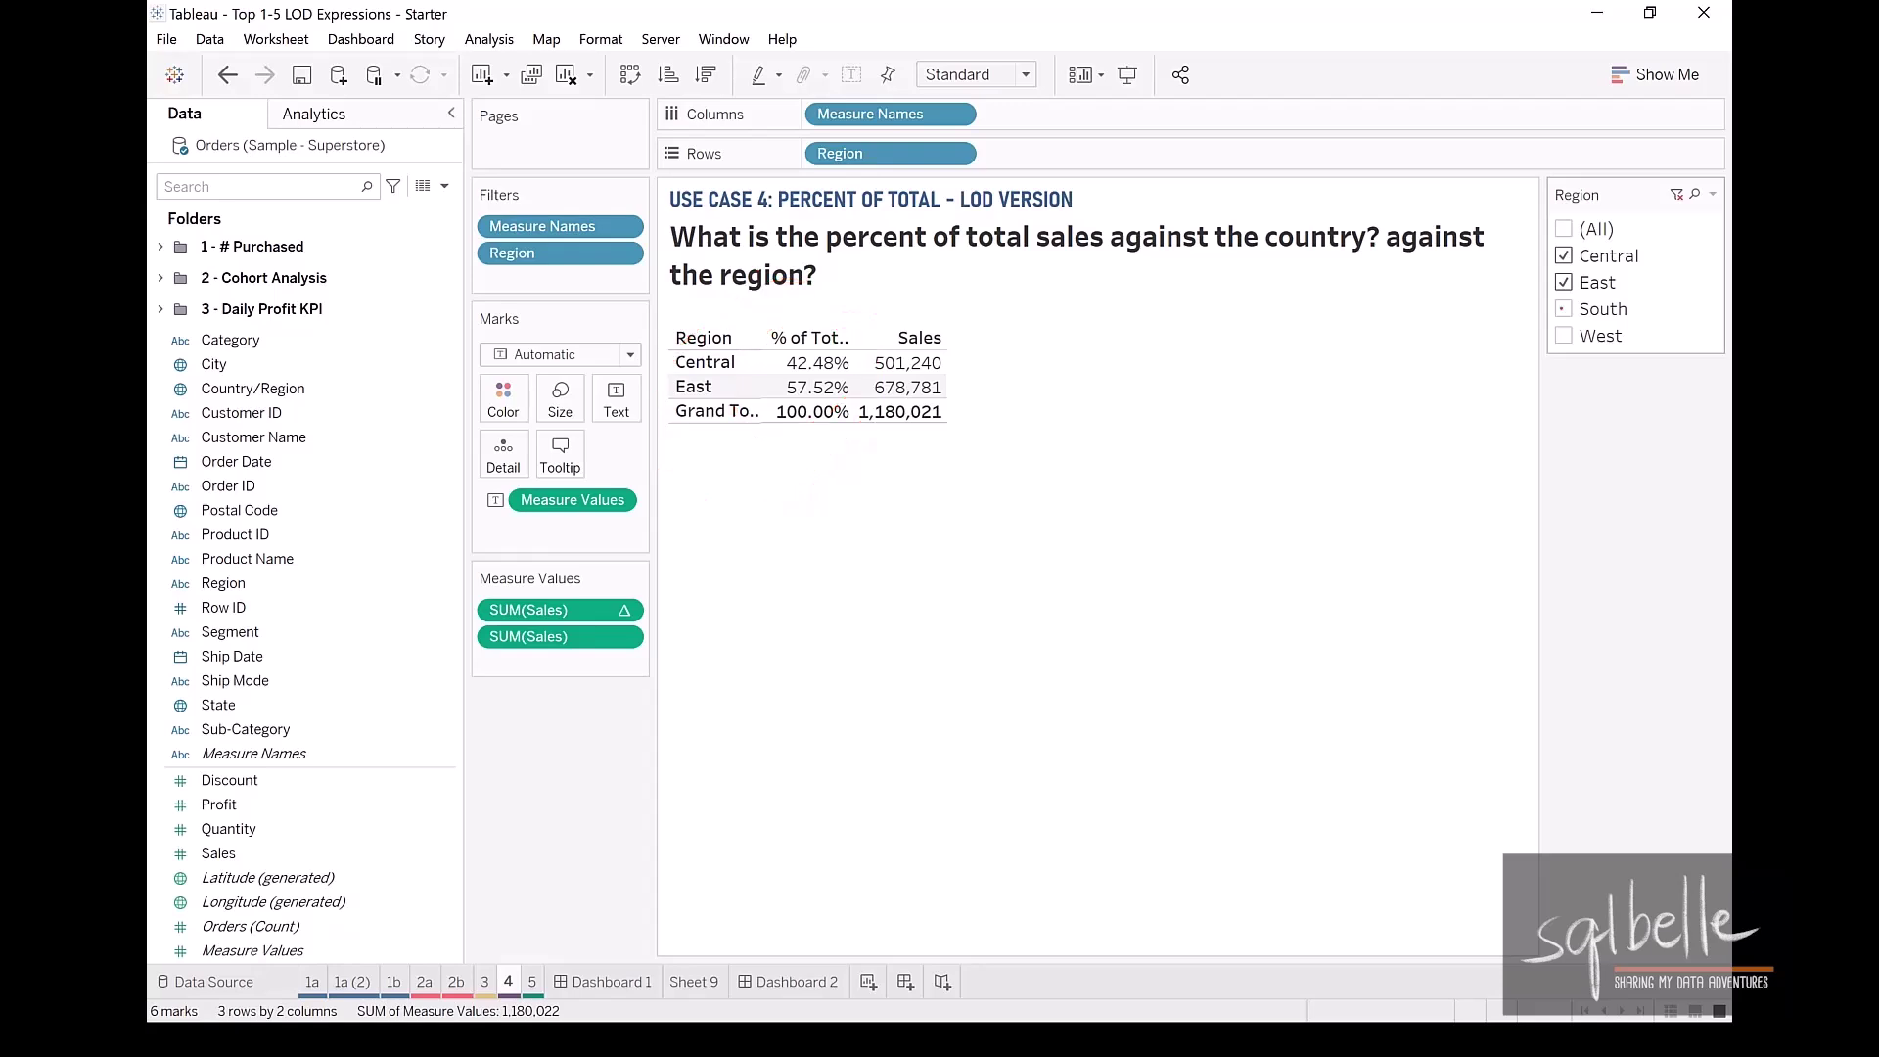
mouse_move(968, 338)
mouse_down()
mouse_move(955, 380)
mouse_move(966, 350)
mouse_up()
key(Escape)
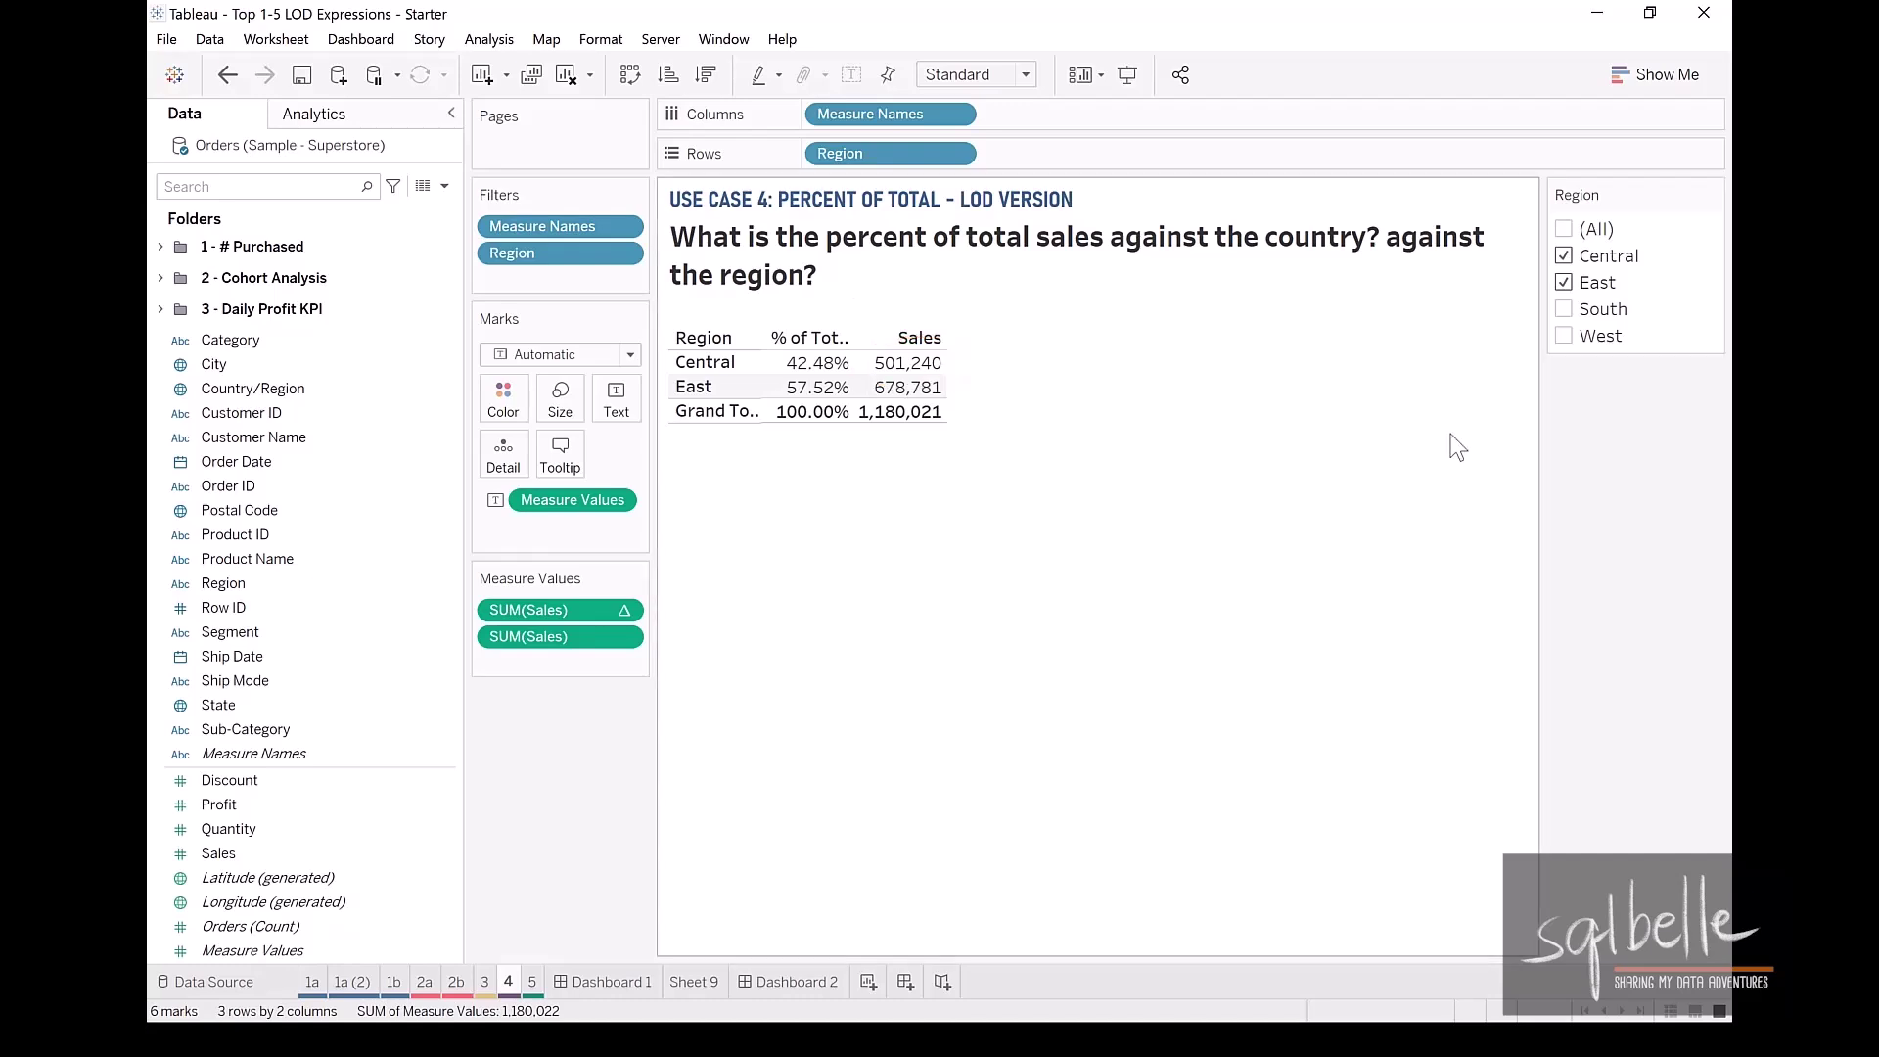
Clear the sheet and start a calculated field named 'Grand Total - Fixed'.
click(566, 74)
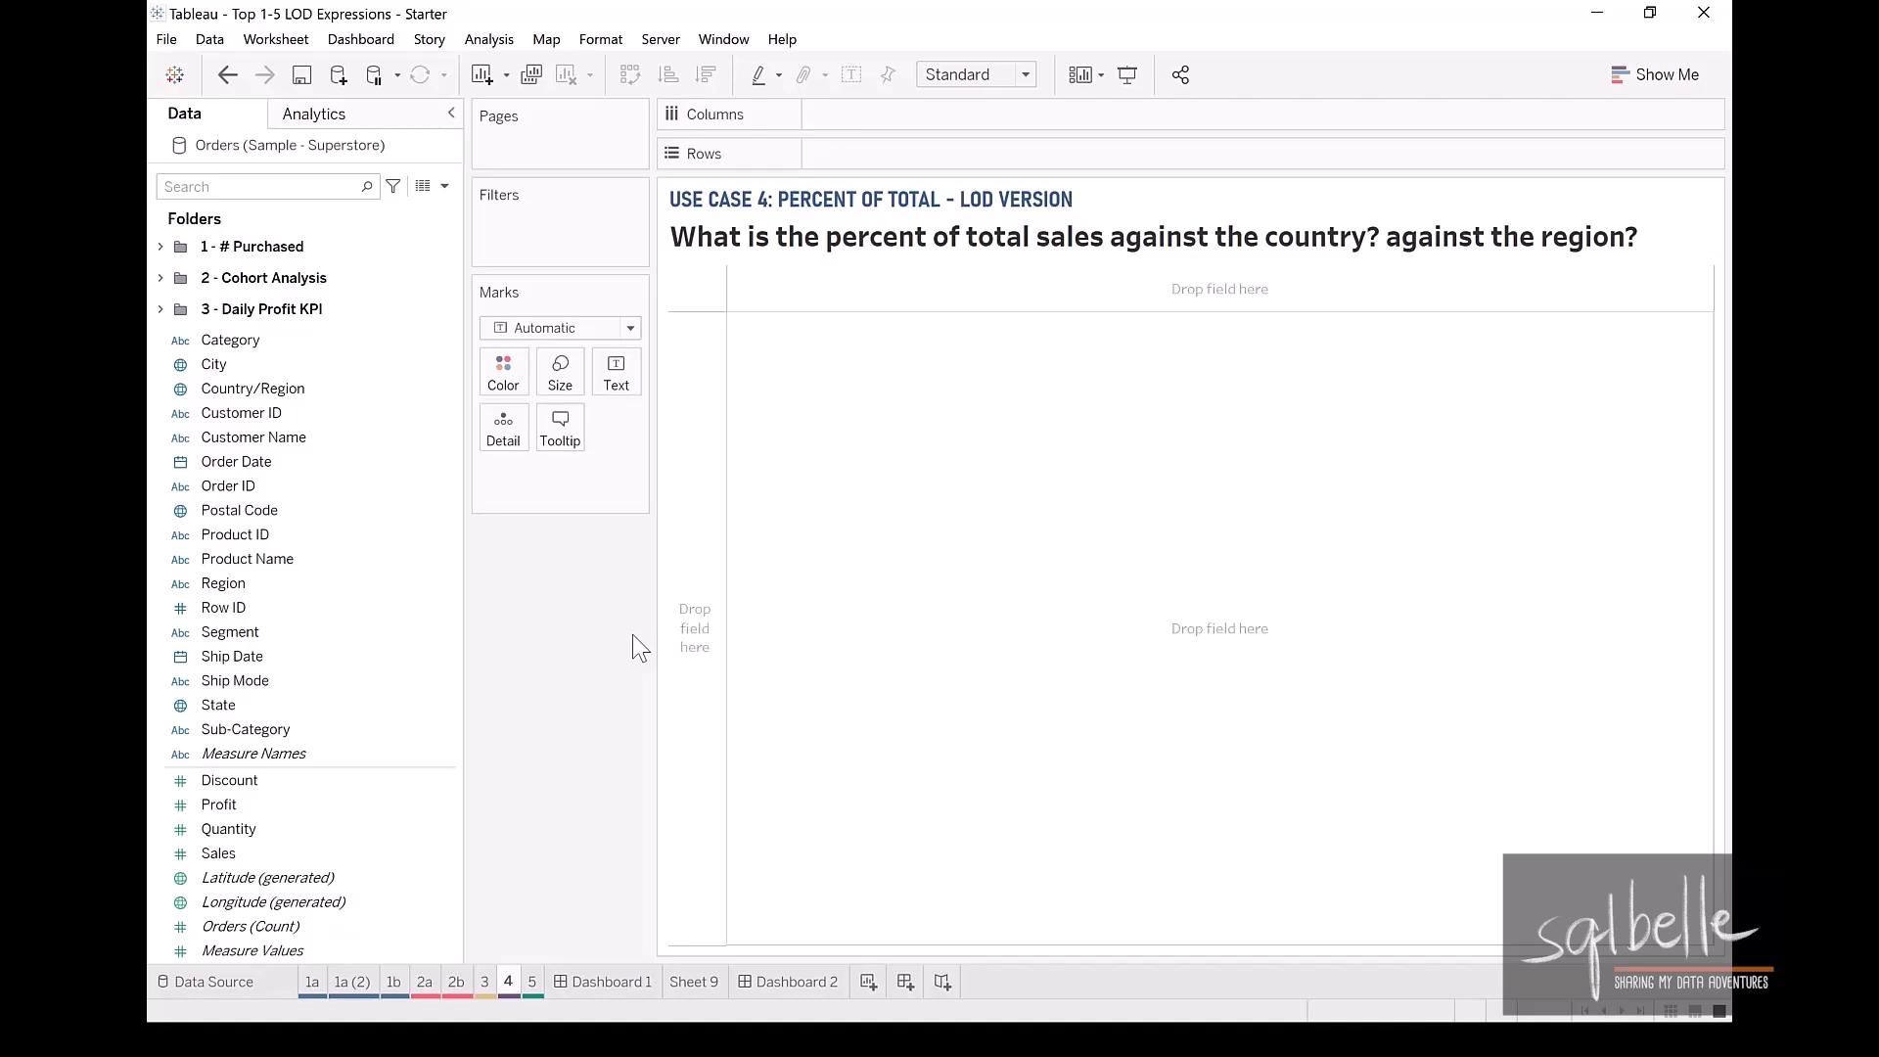
click(442, 184)
click(391, 207)
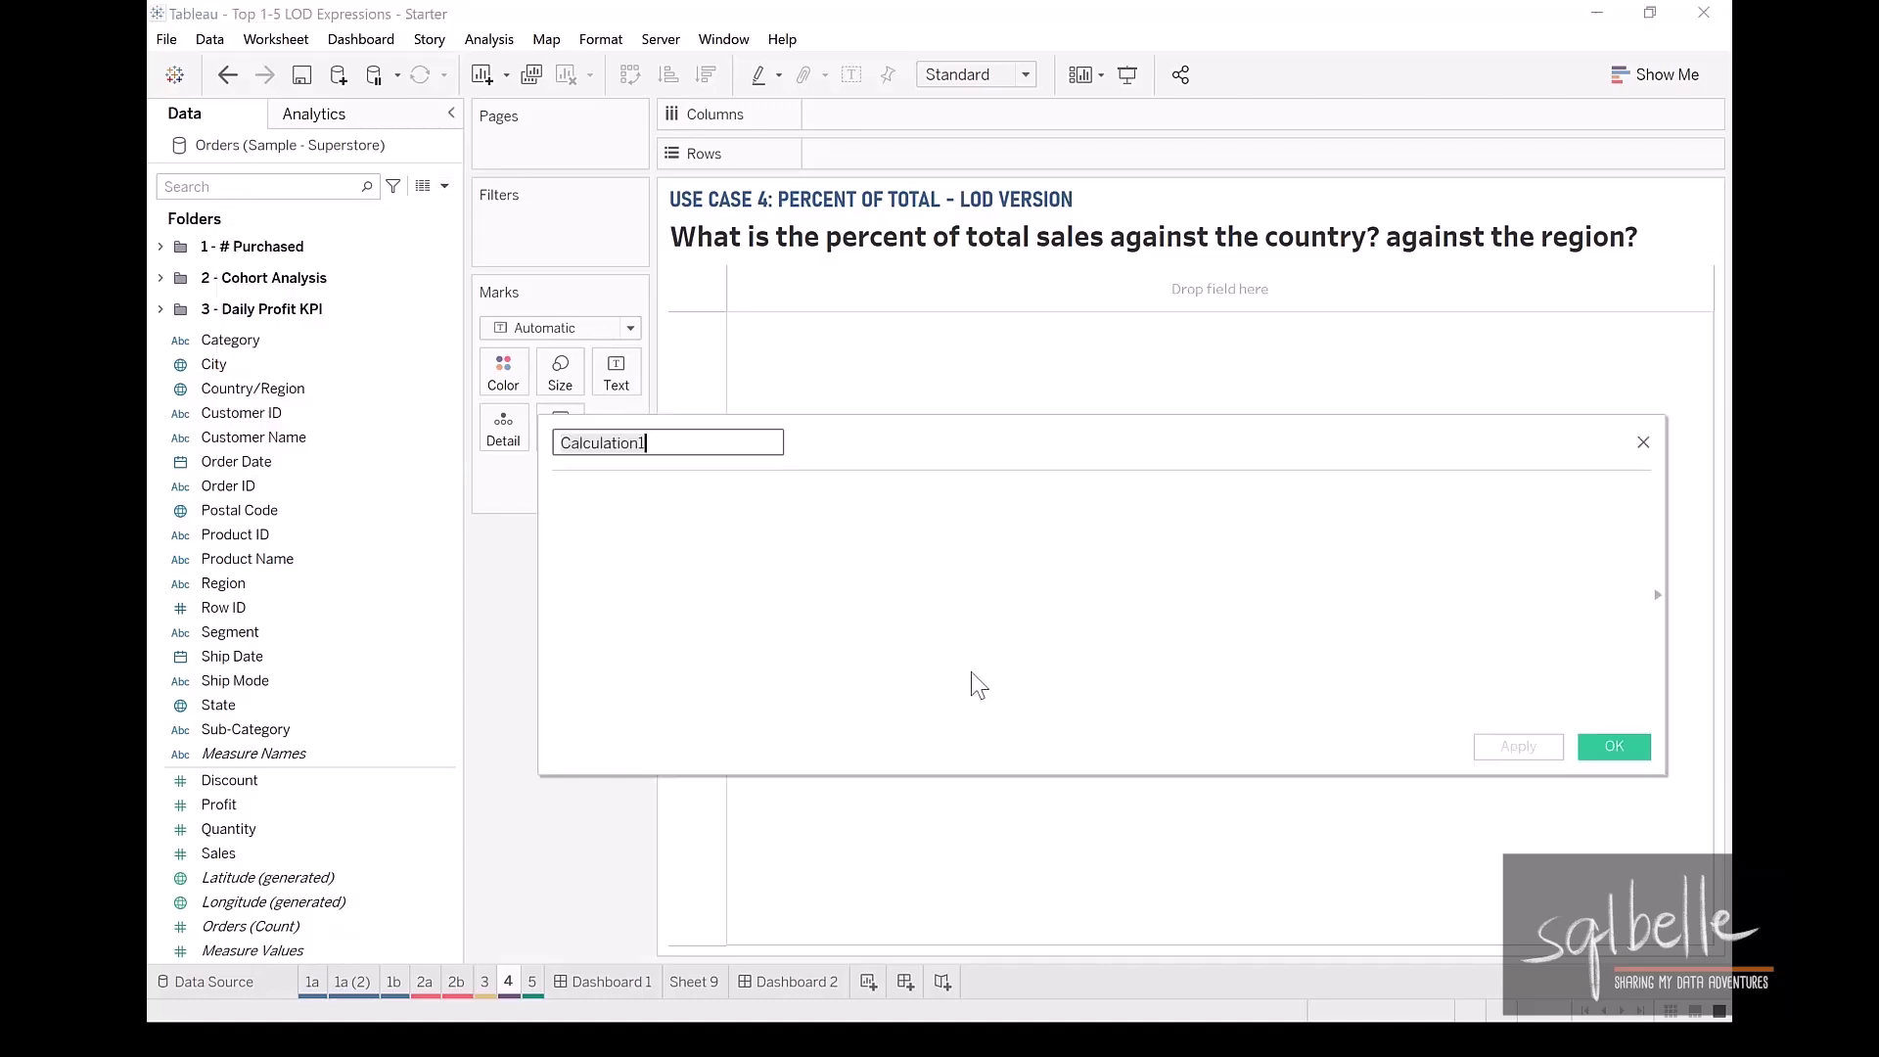
text(Grand)
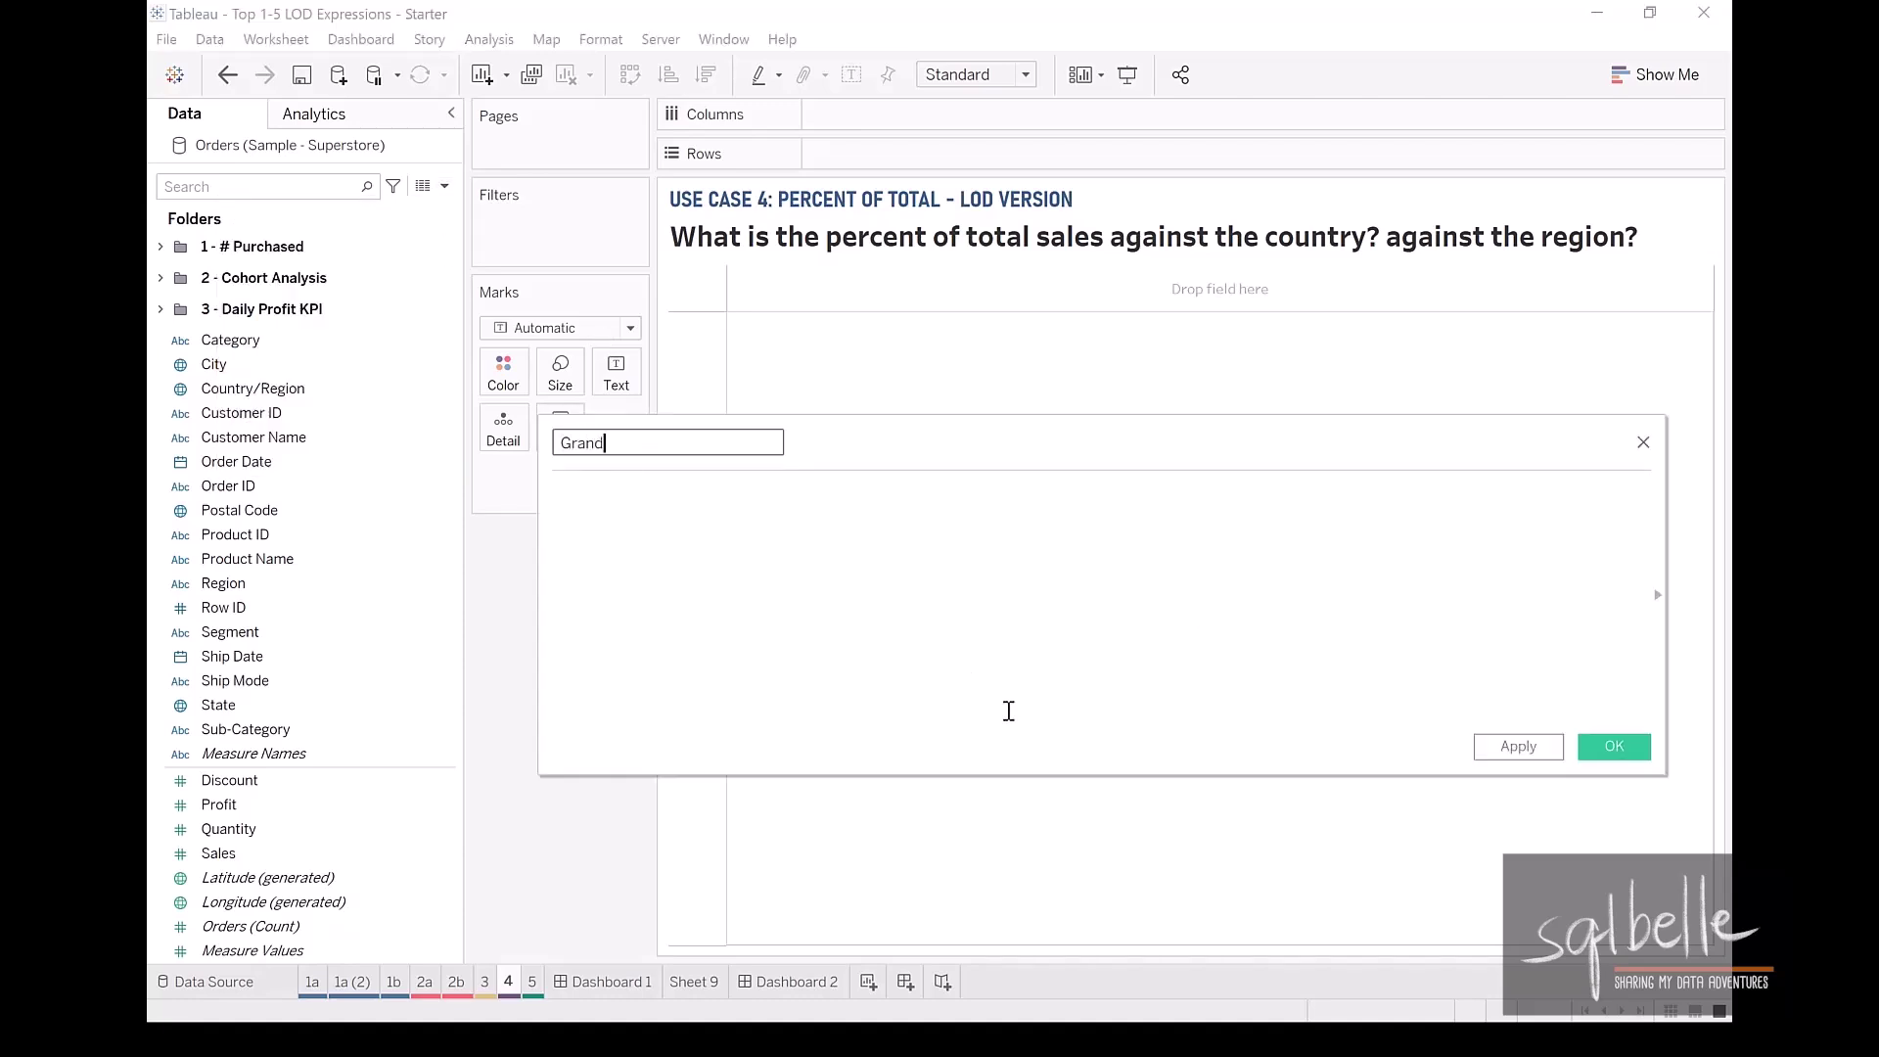
text( Total - Fixed)
Give it the formula {SUM([Sales])}, dropping the FIXED keyword, and save it.
click(886, 572)
text({FIXED)
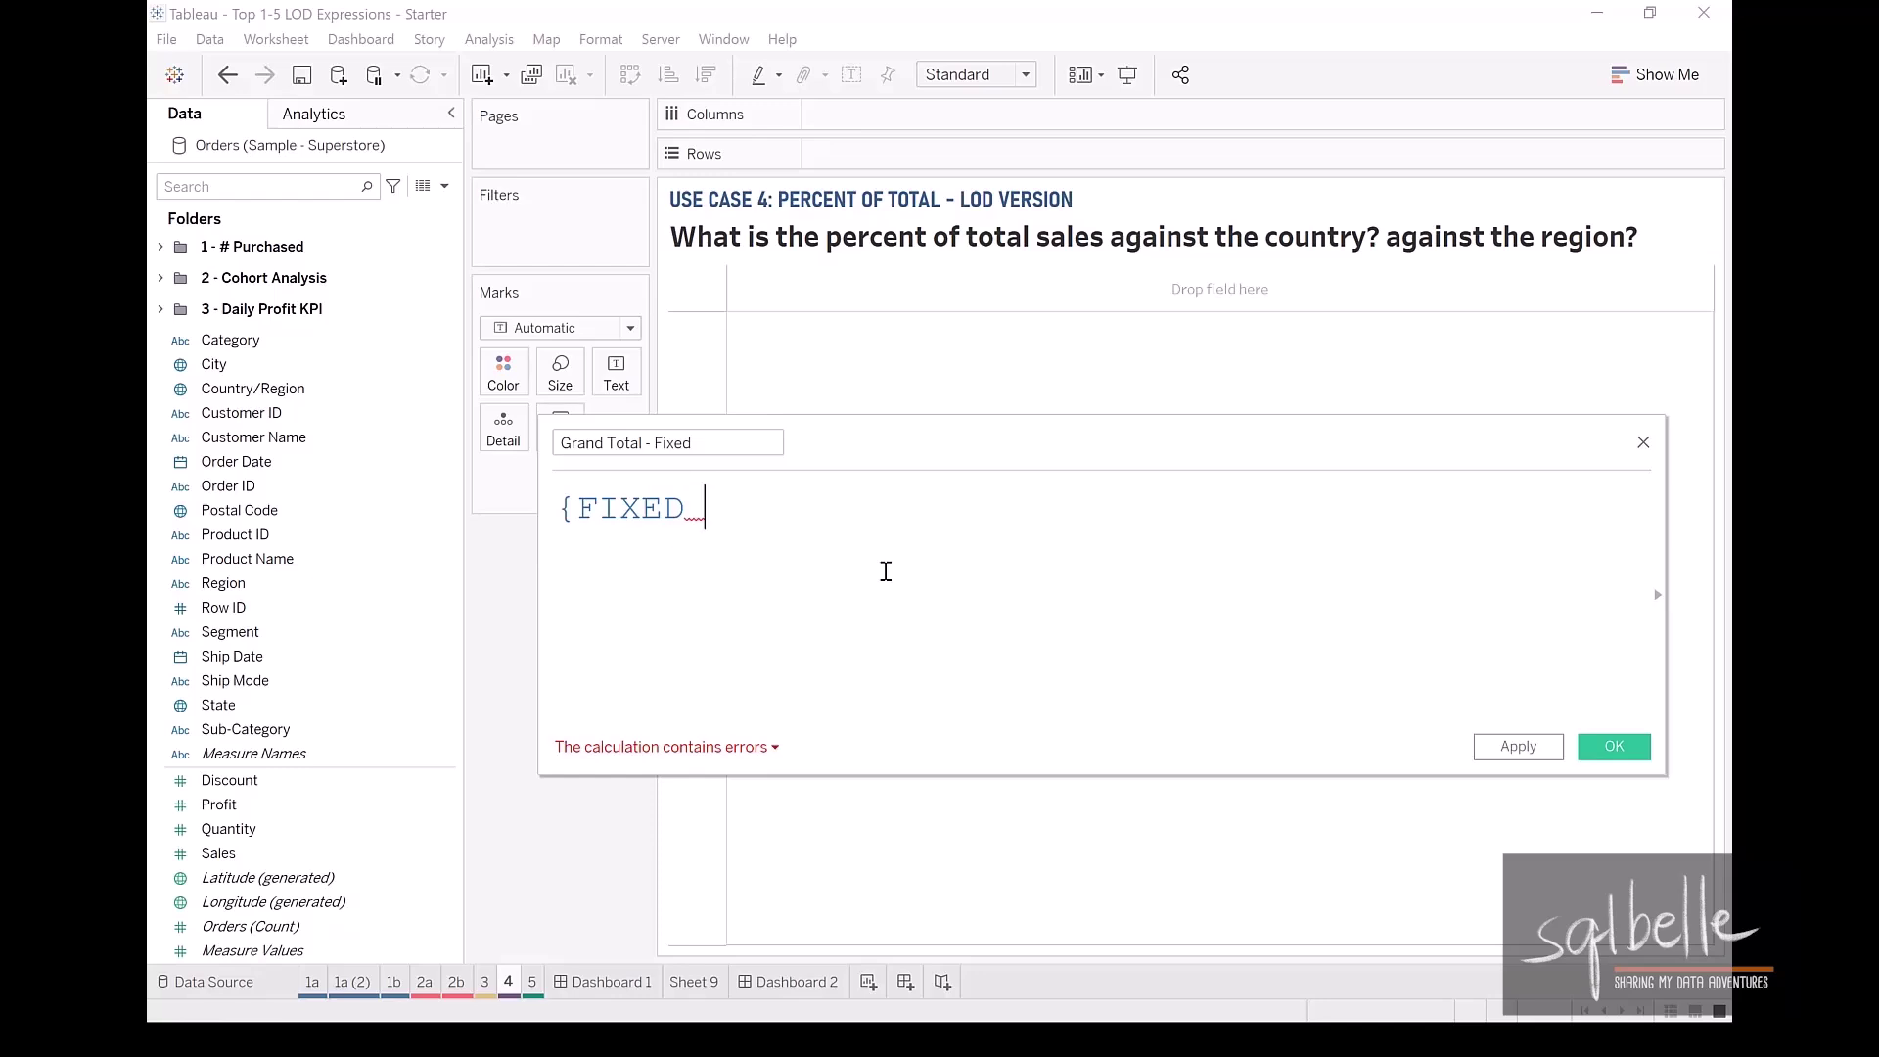
text(: )
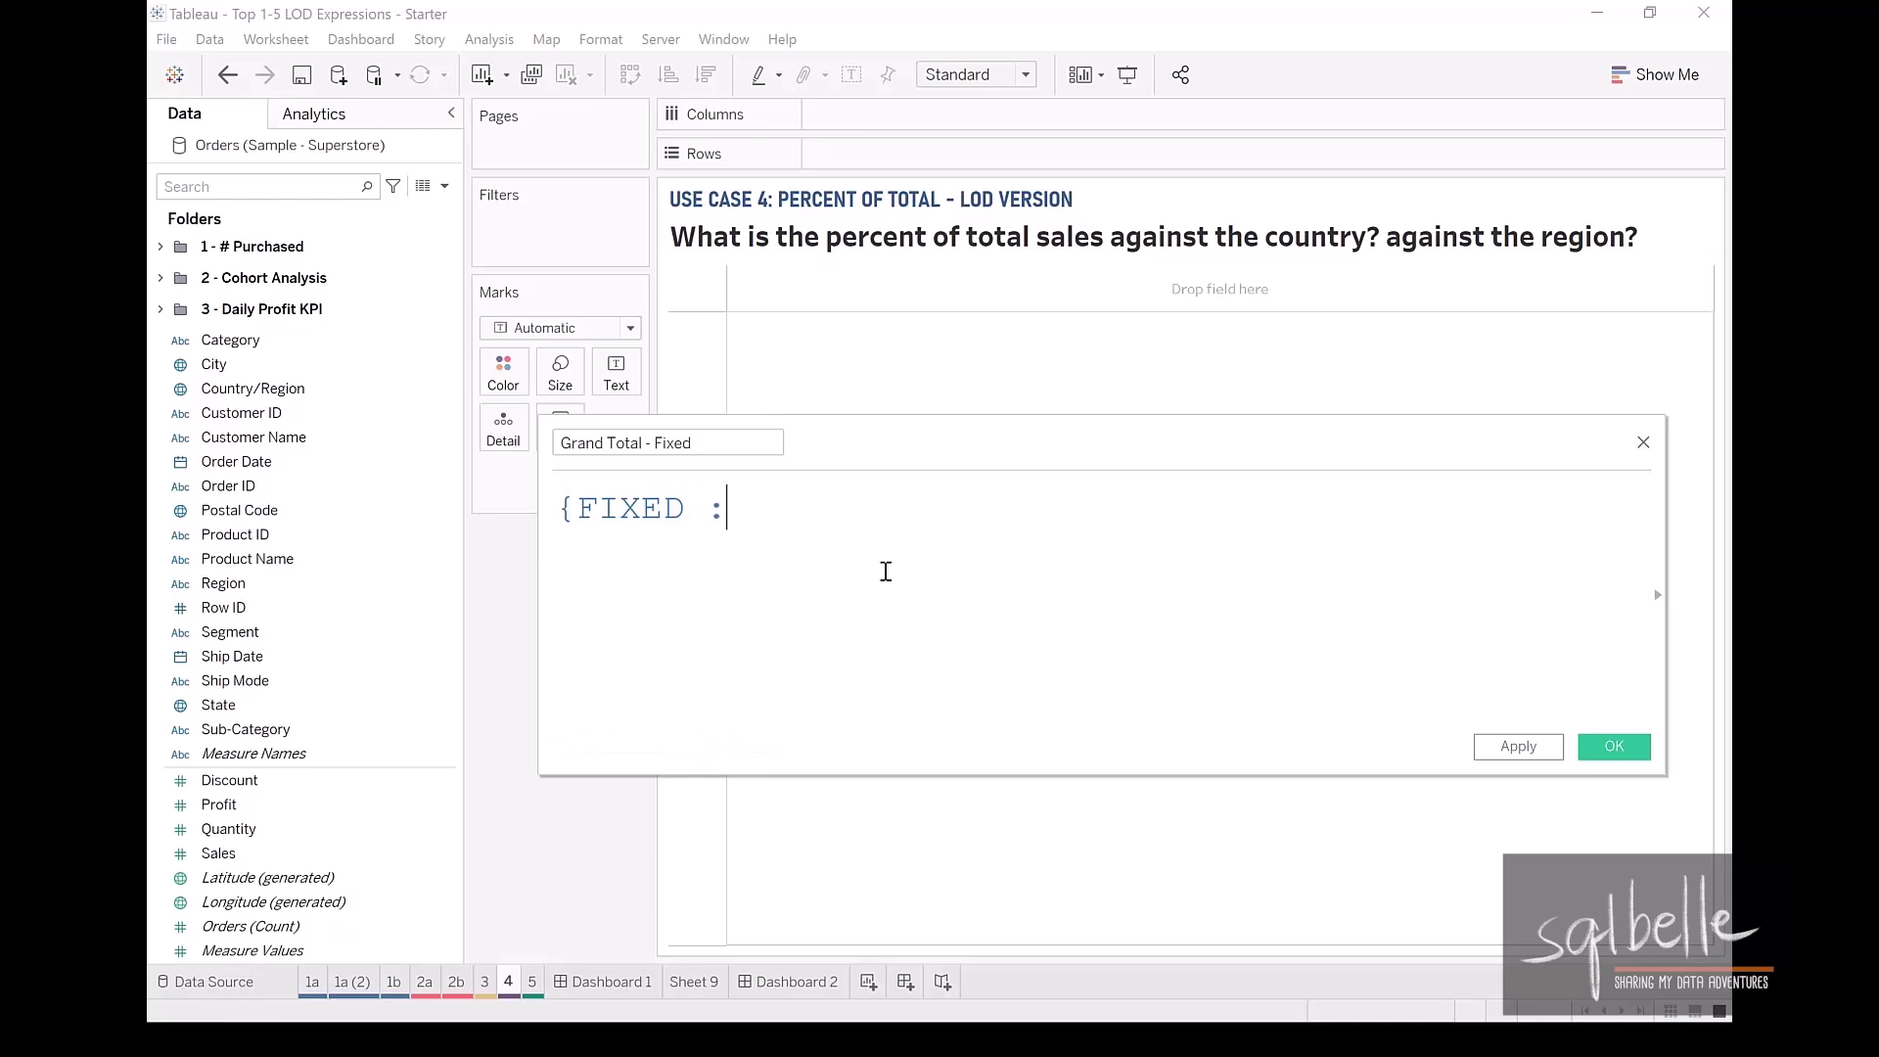
text(SUM)
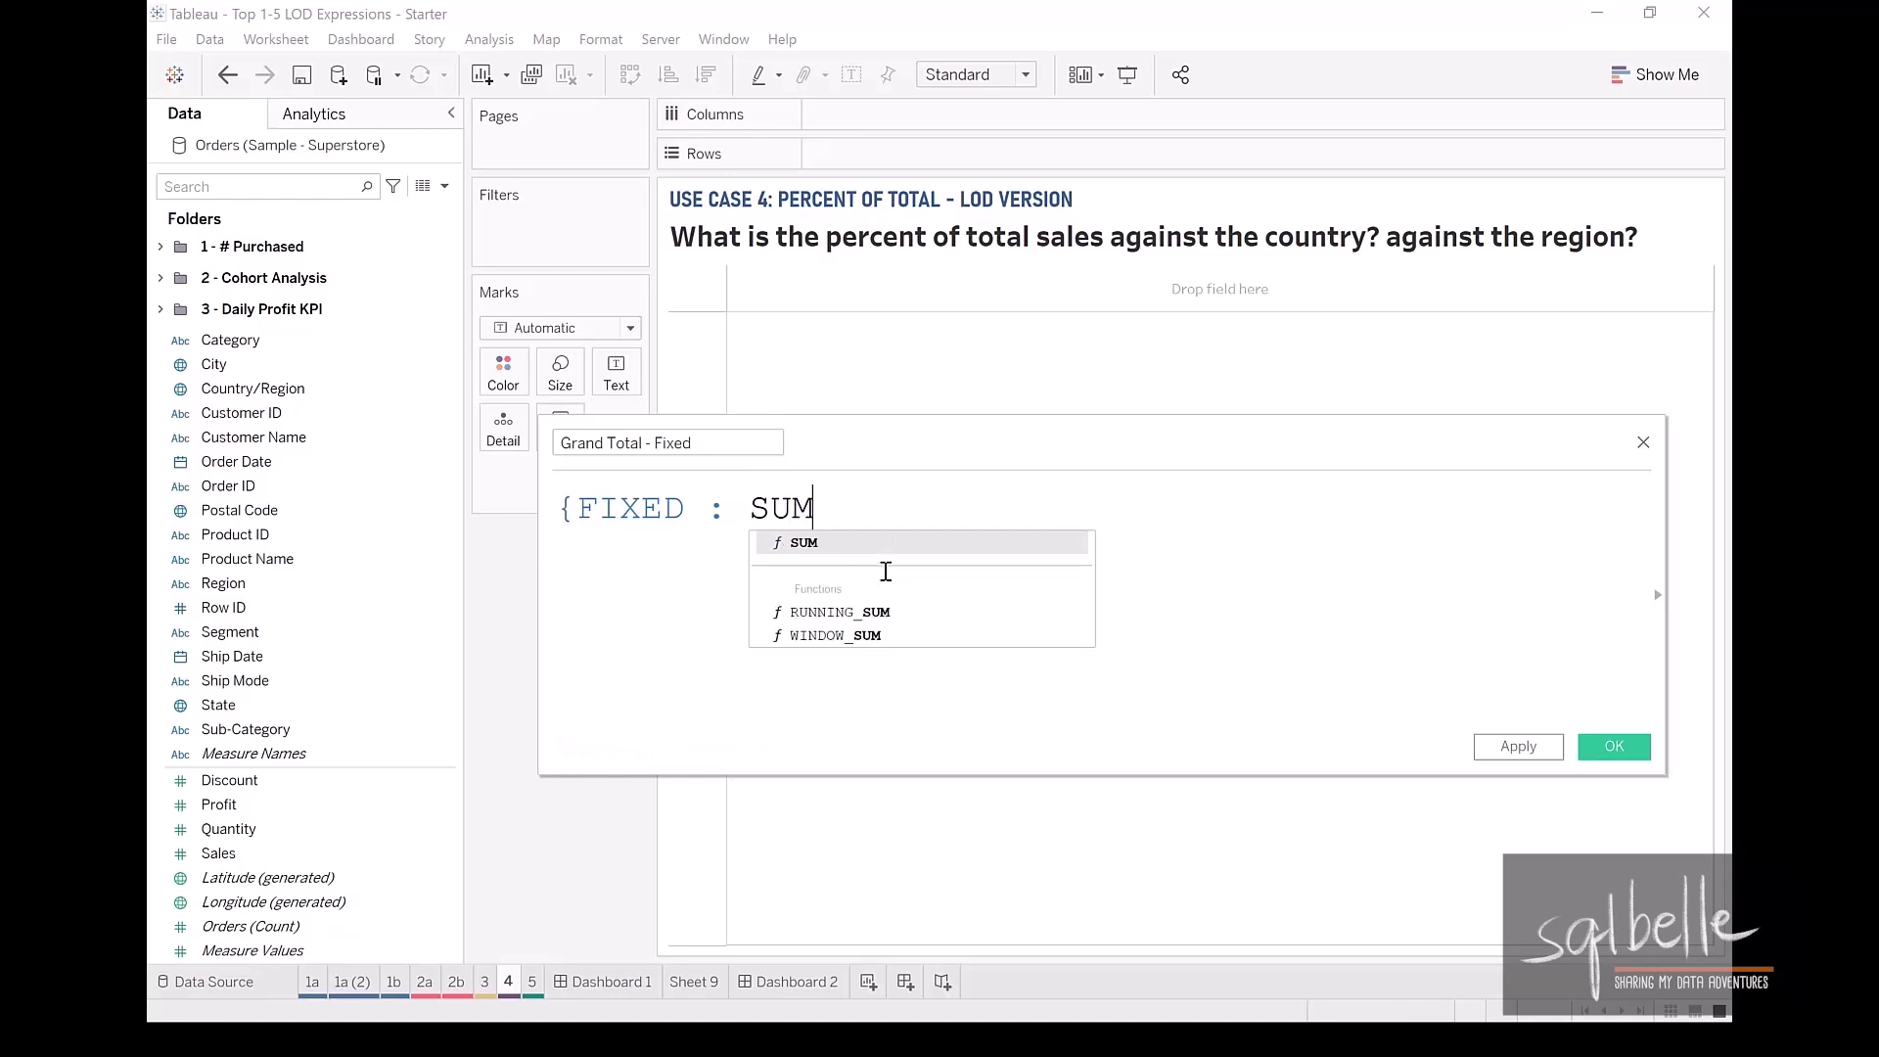
text(([Sa)
key(Return)
text()})
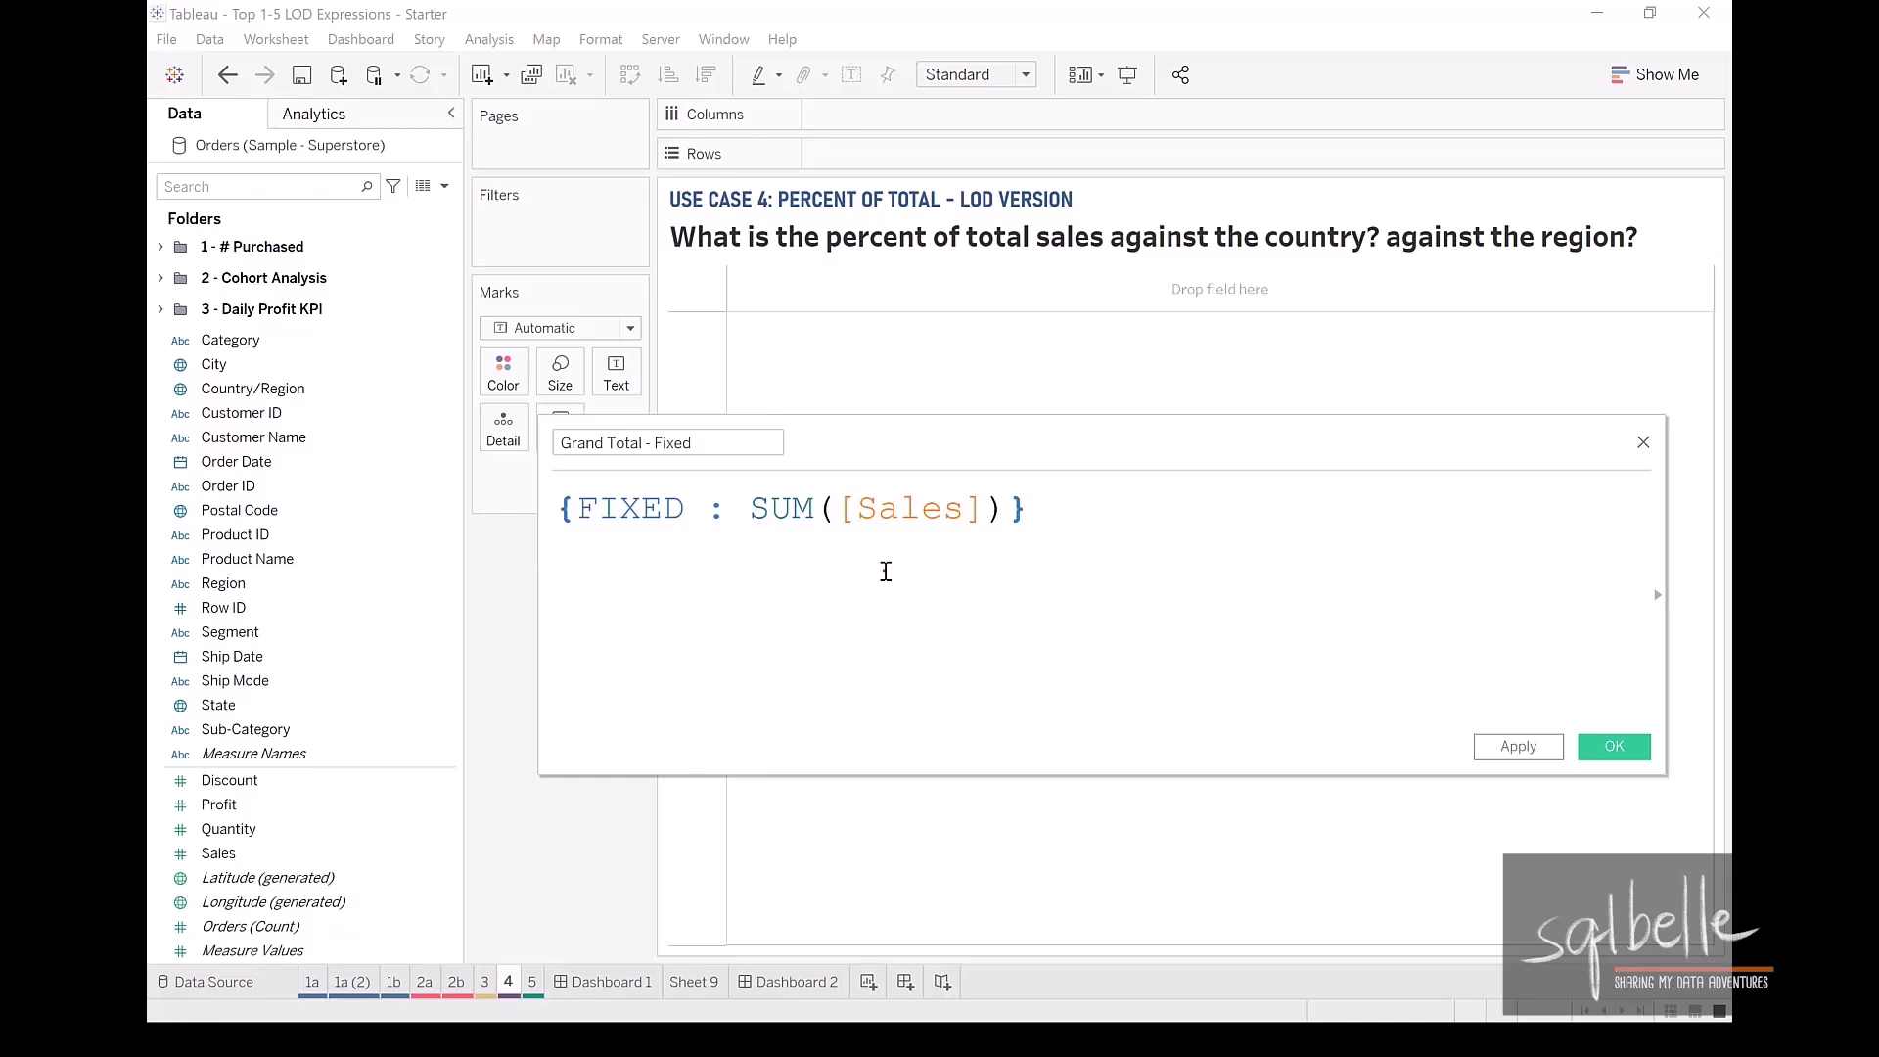
mouse_move(722, 609)
mouse_down()
mouse_move(711, 524)
mouse_move(727, 536)
mouse_up()
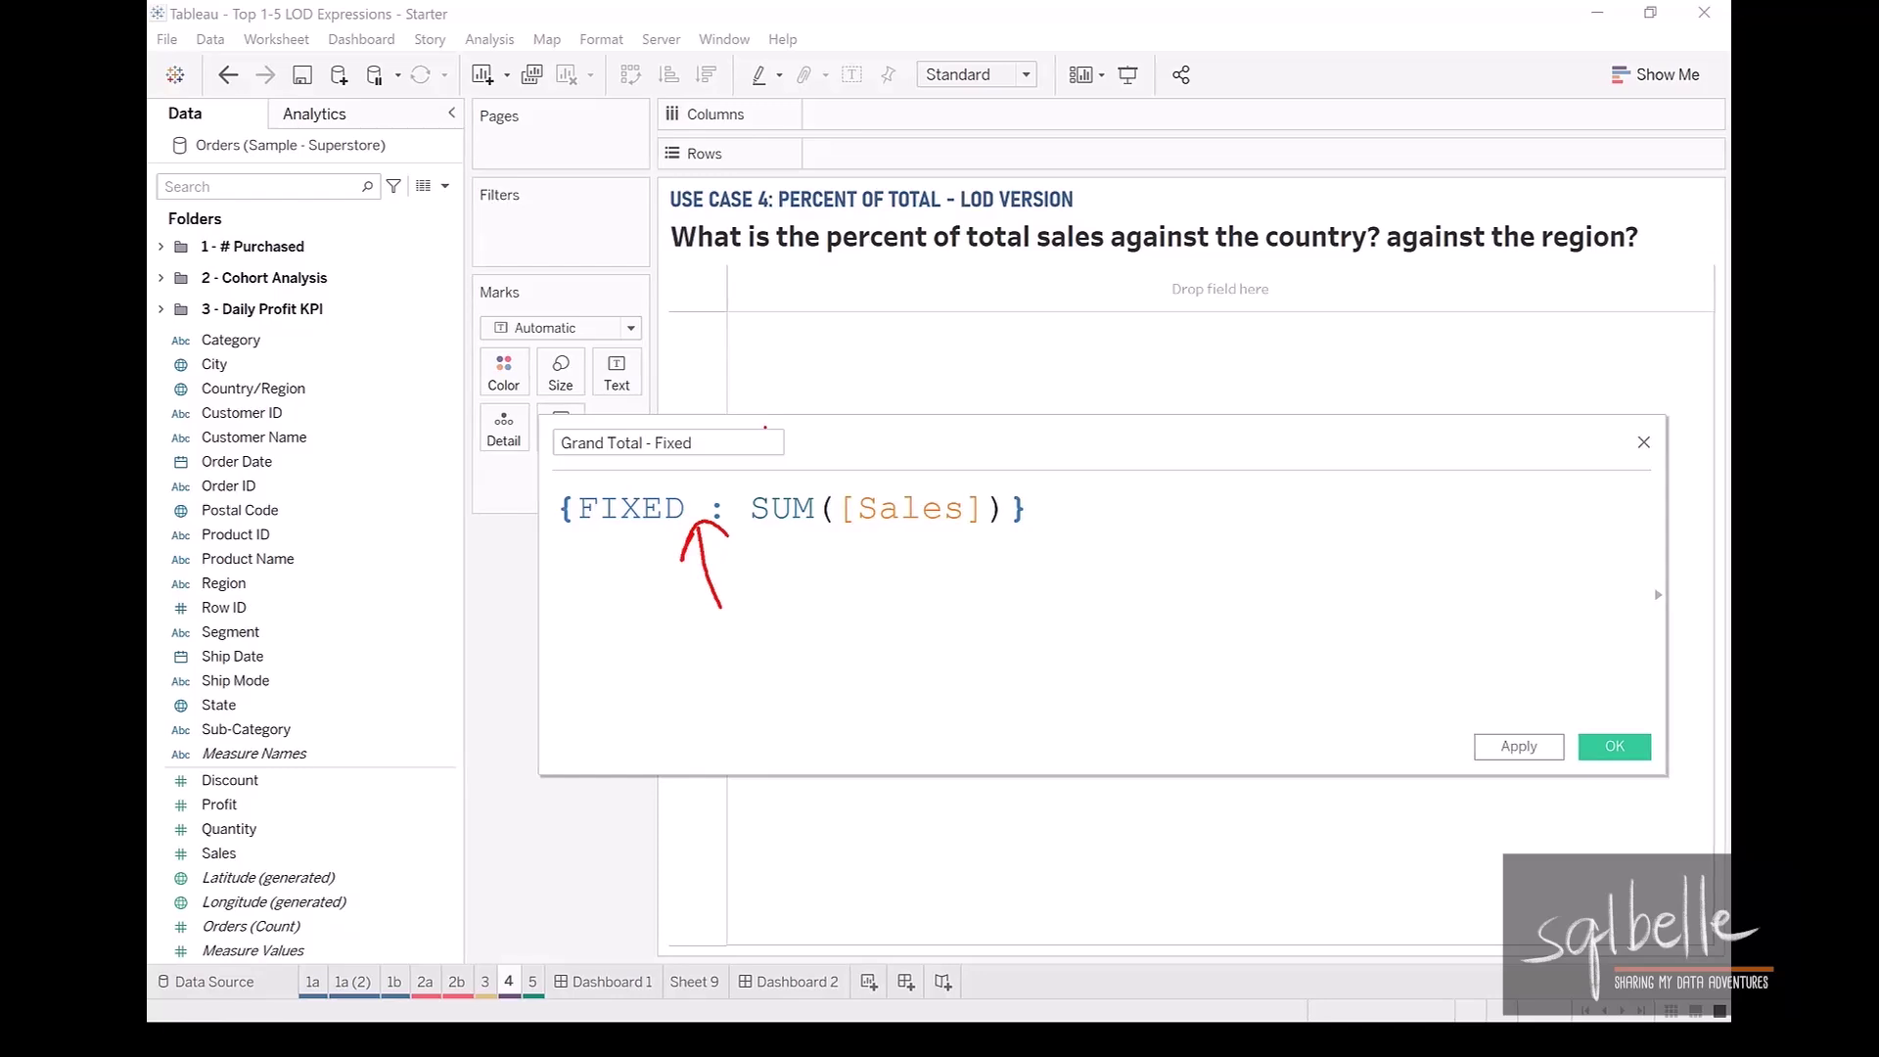
drag(588, 445, 663, 569)
drag(658, 451, 558, 584)
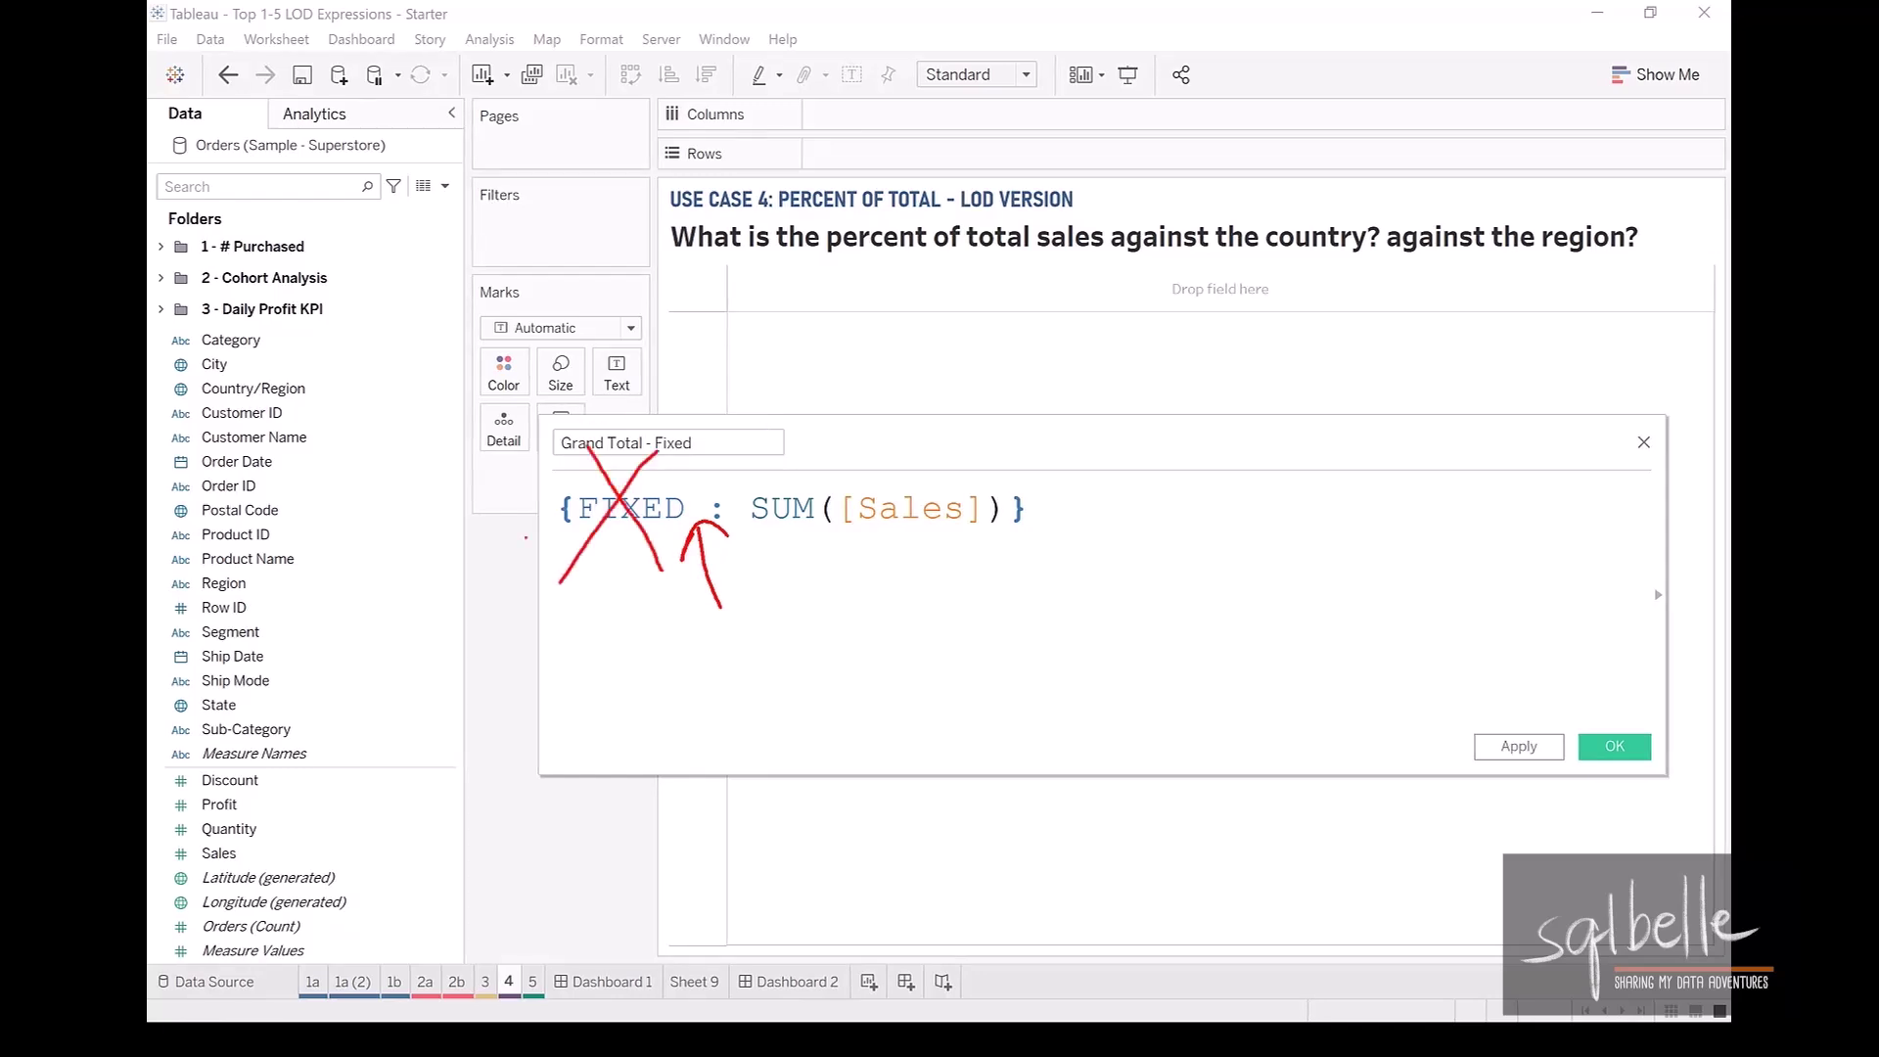
mouse_move(697, 487)
mouse_down()
mouse_move(744, 554)
mouse_move(701, 560)
mouse_up()
key(Escape)
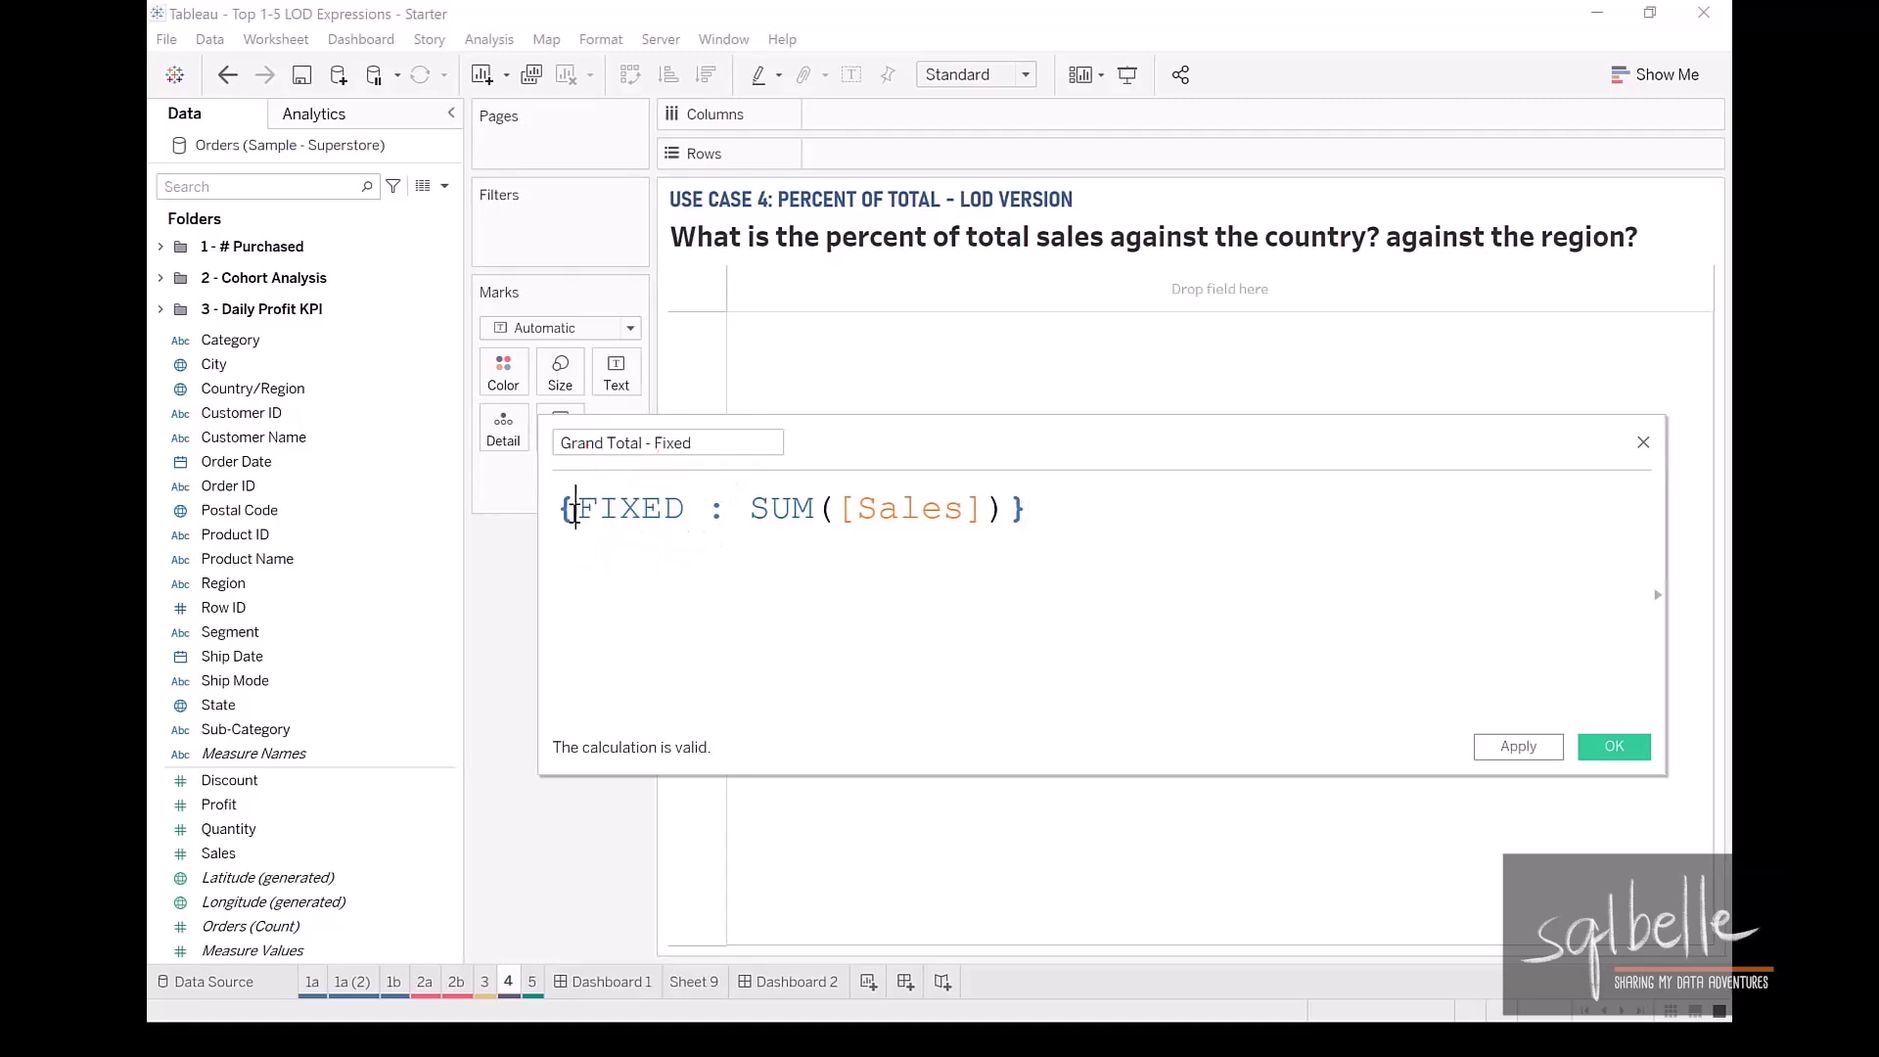
drag(576, 509, 748, 510)
key(BackSpace)
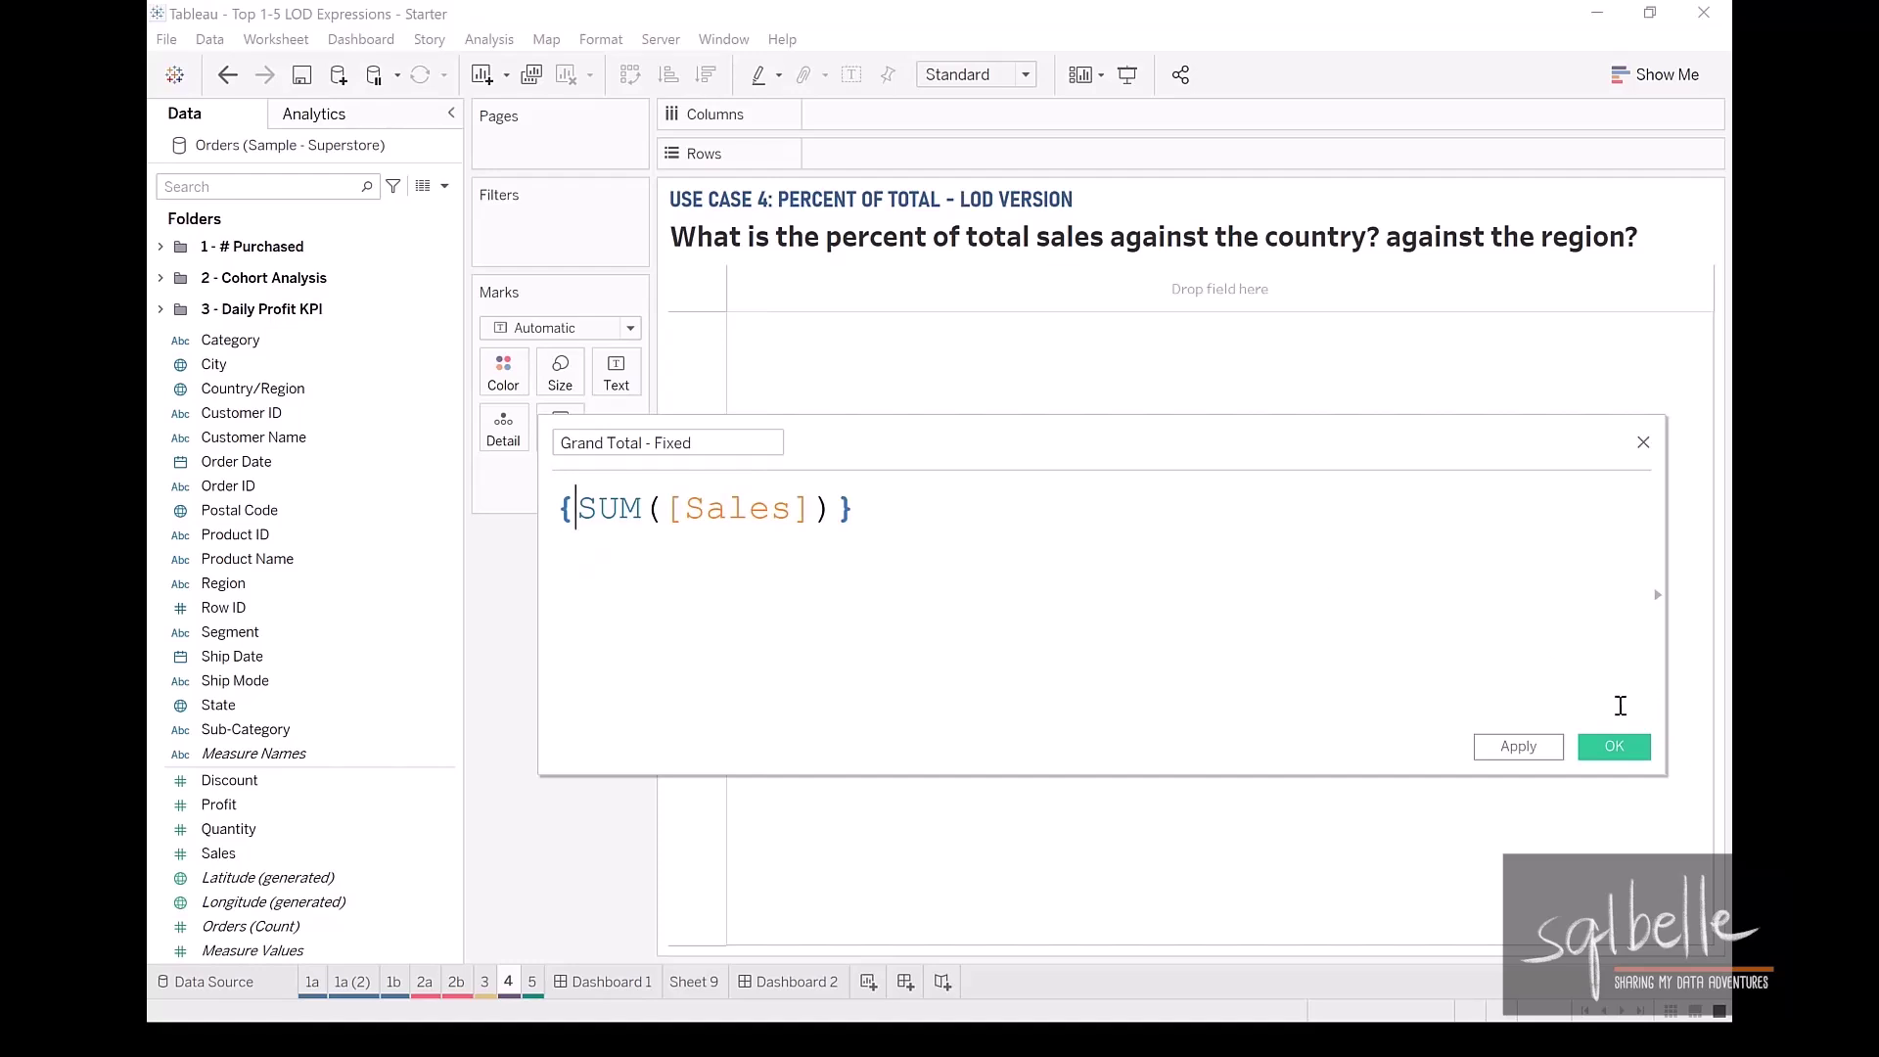
click(1614, 747)
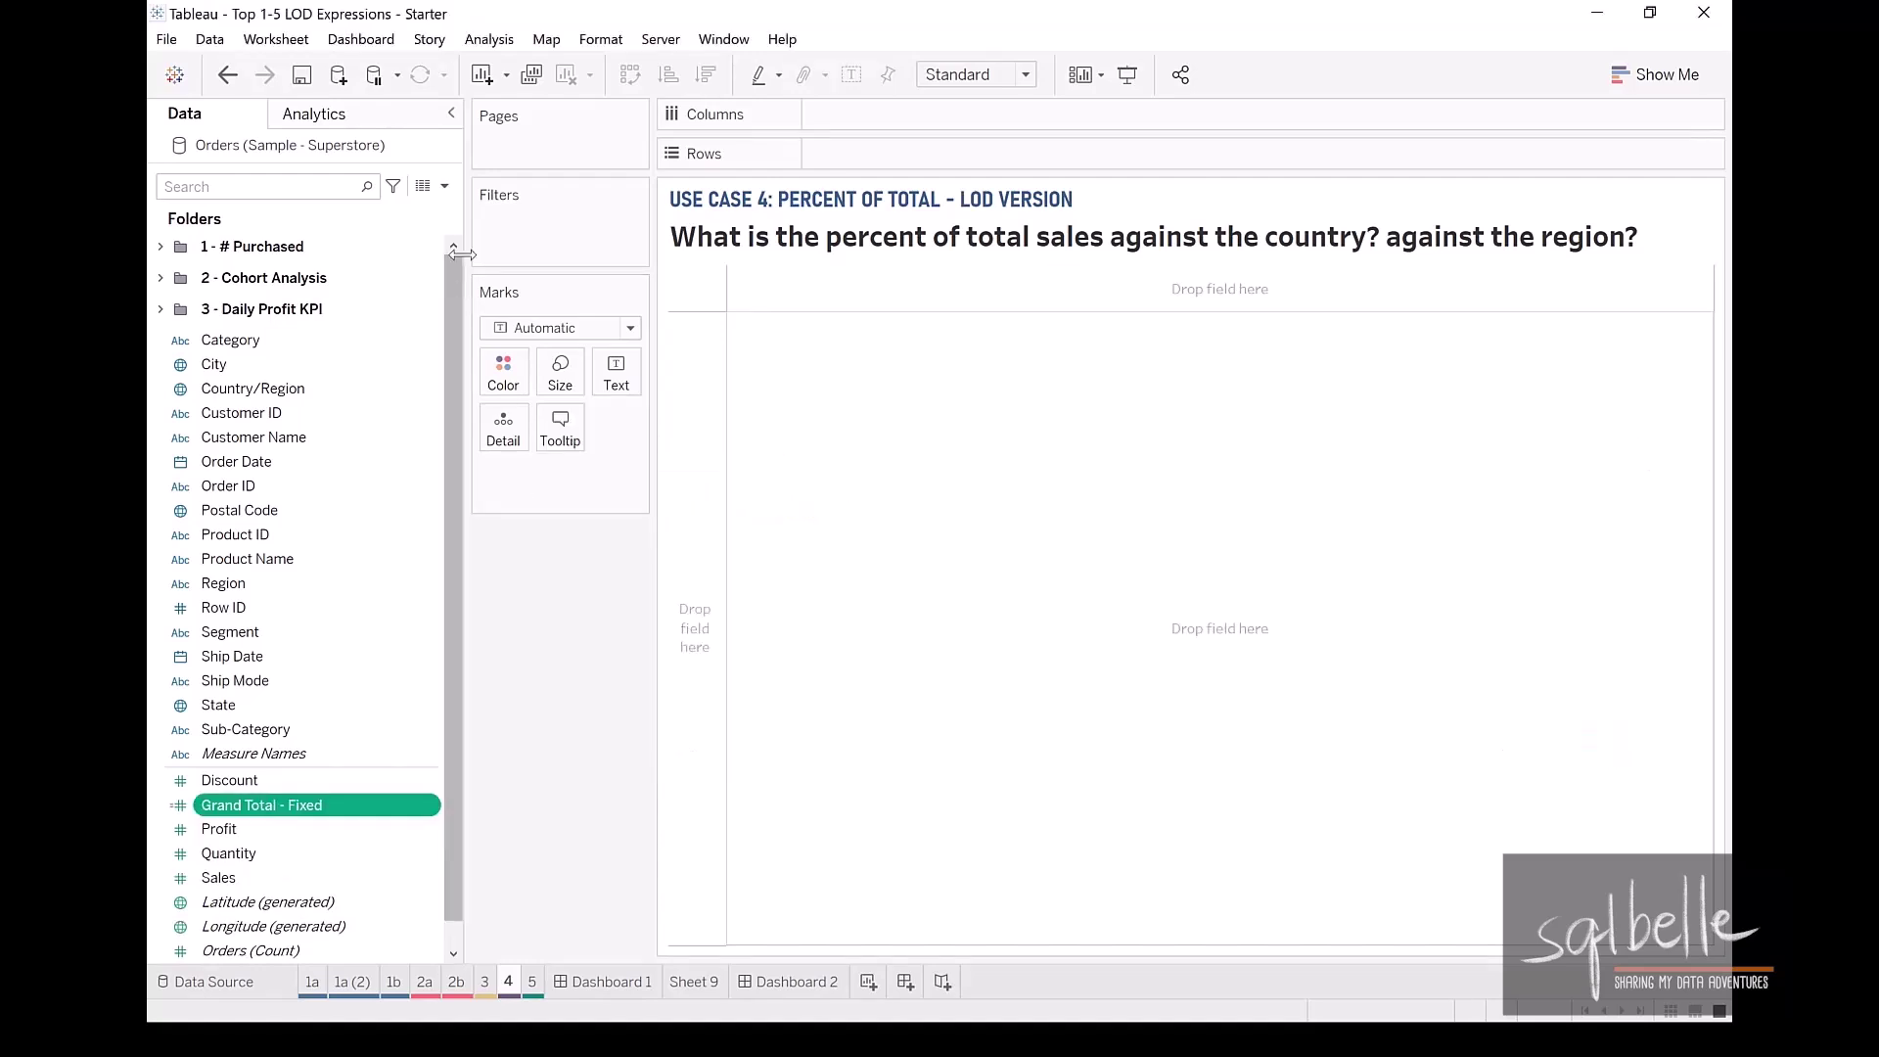
Create the field 'Subtotal by Region' with formula {FIXED [Region]: SUM([Sales])}.
click(445, 186)
click(325, 210)
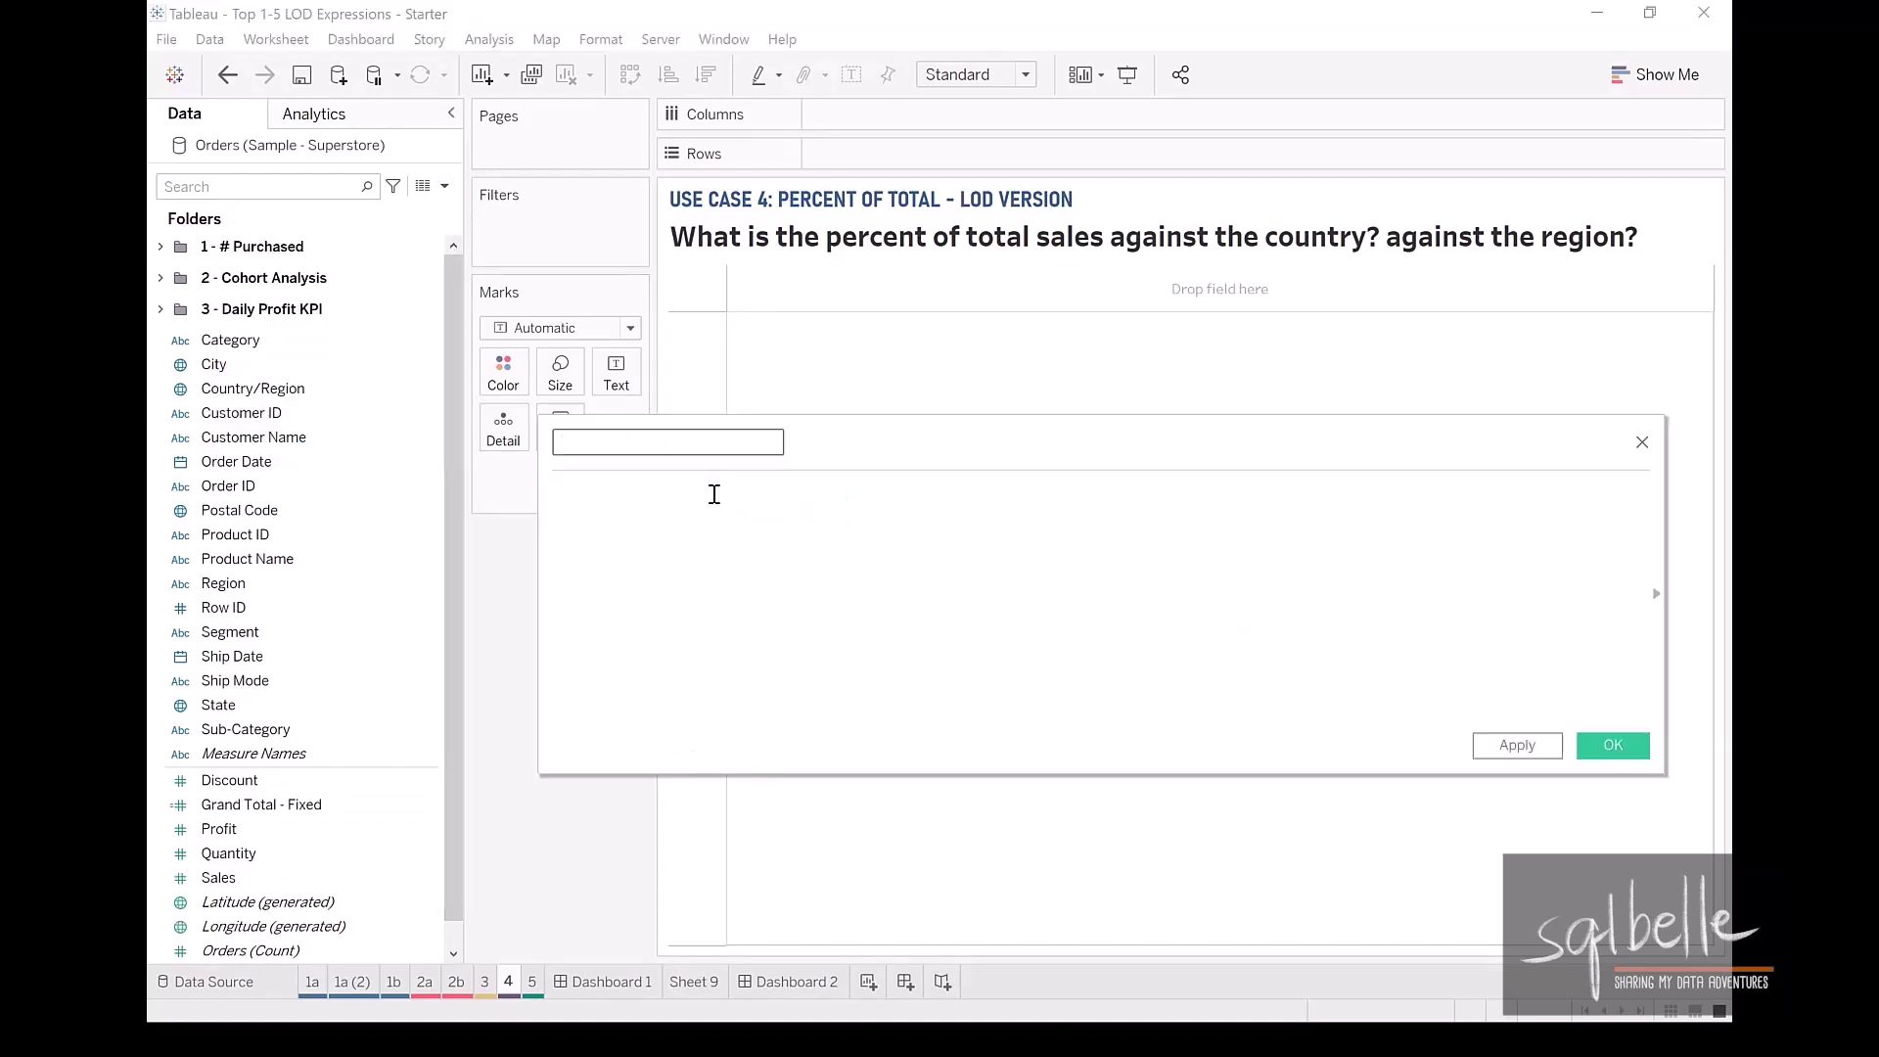
text(Subtotal by Region)
click(715, 495)
text({)
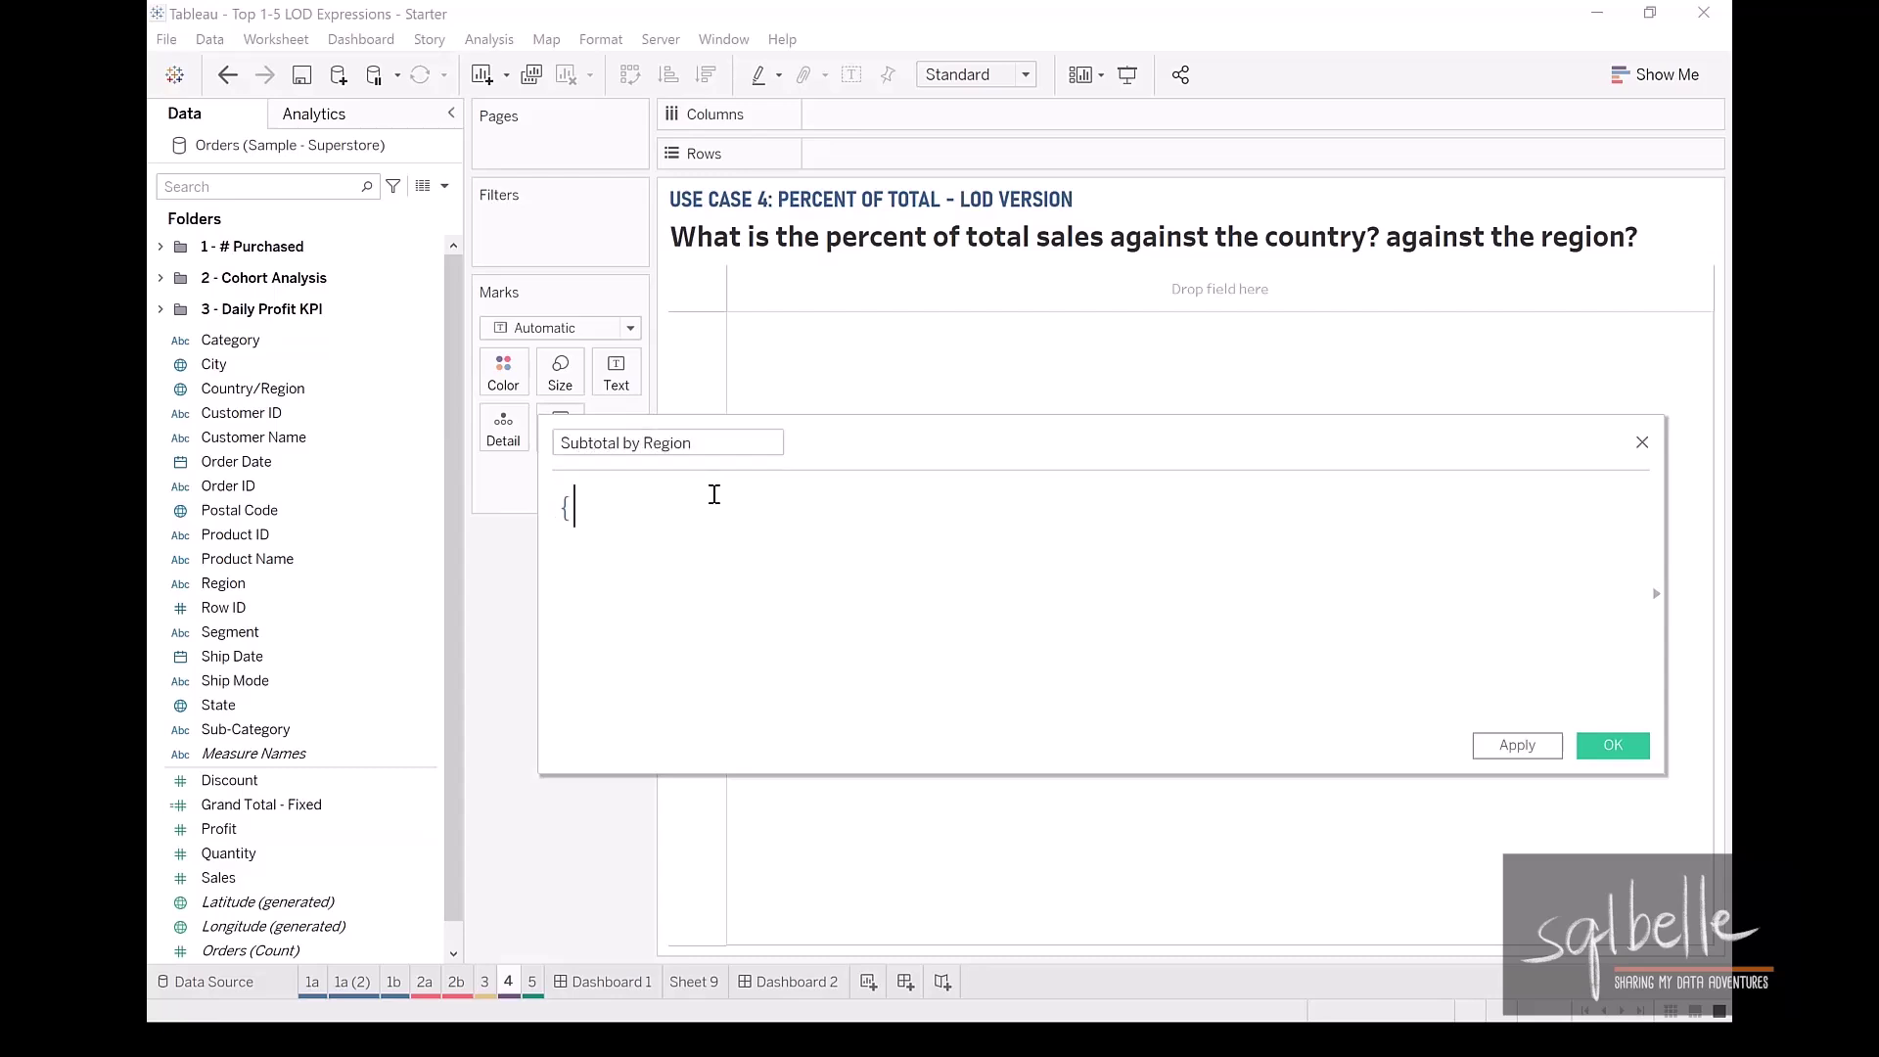
text(FIXED Reg)
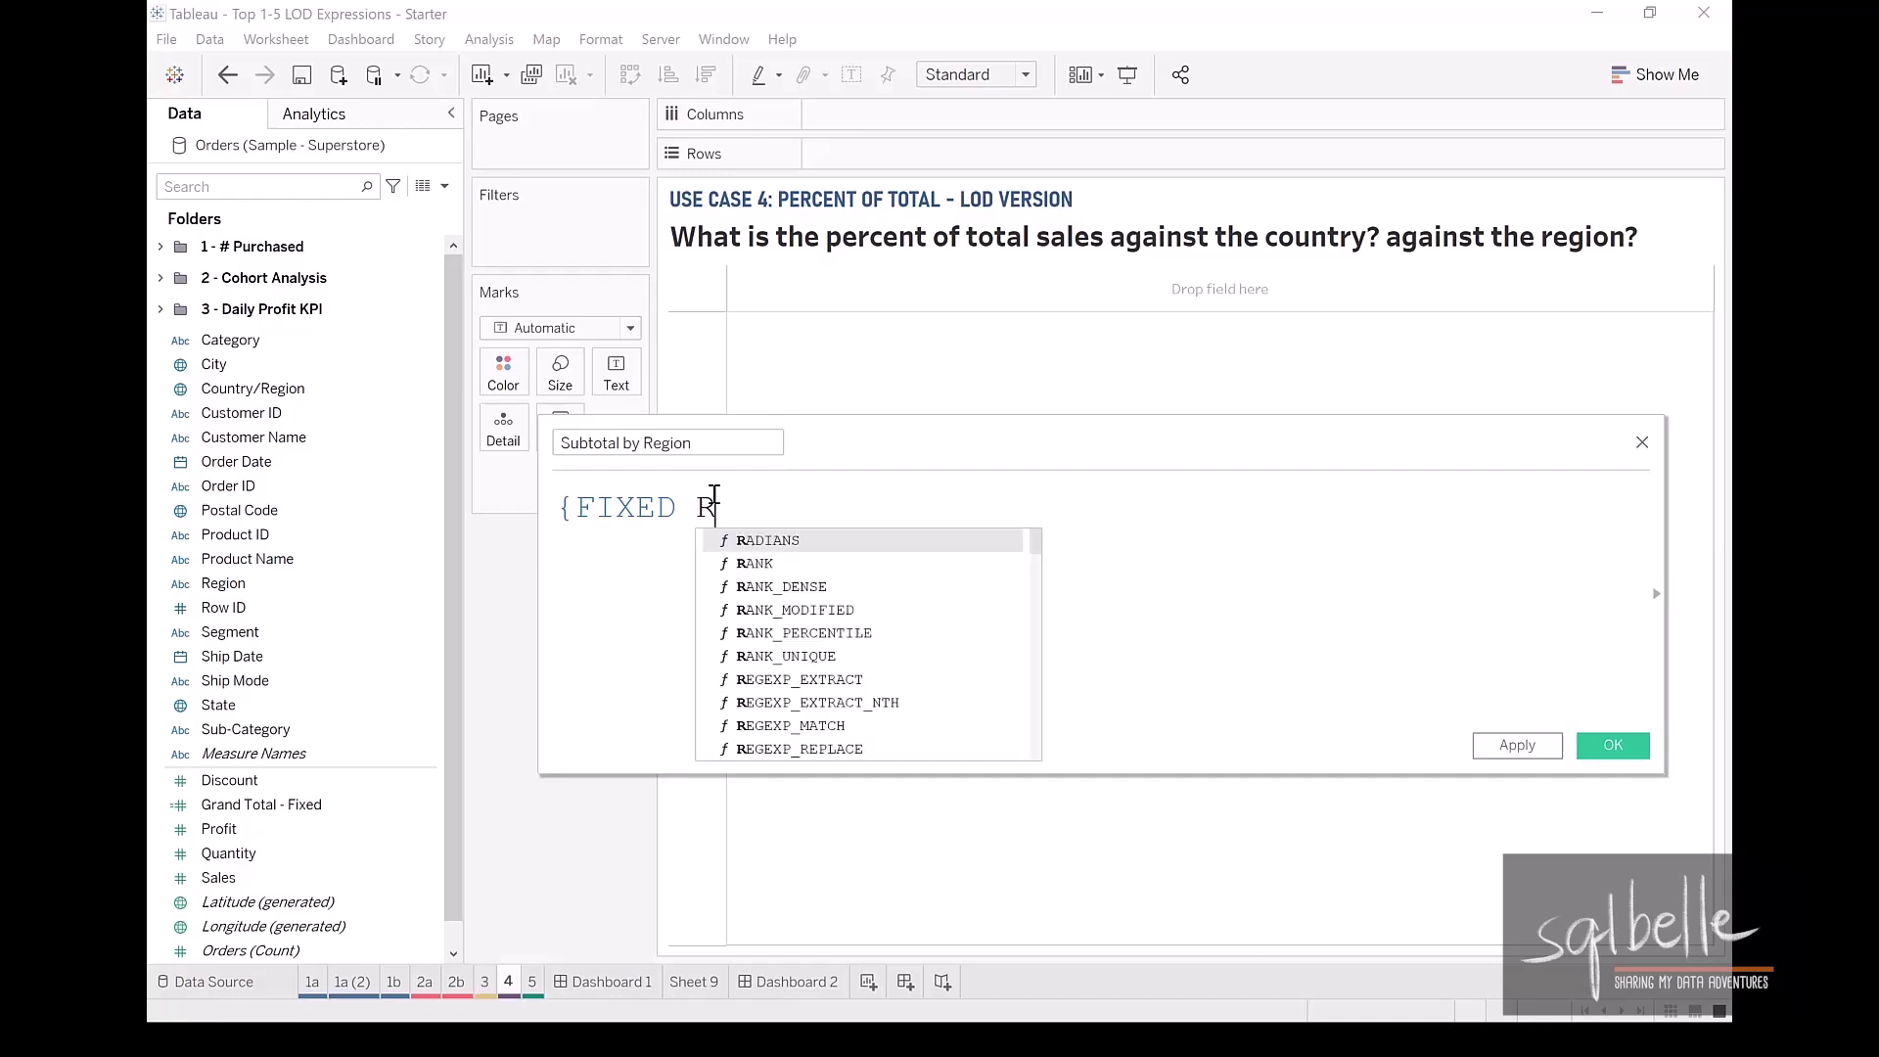
key(Down)
key(Down)
key(Down)
key(Down)
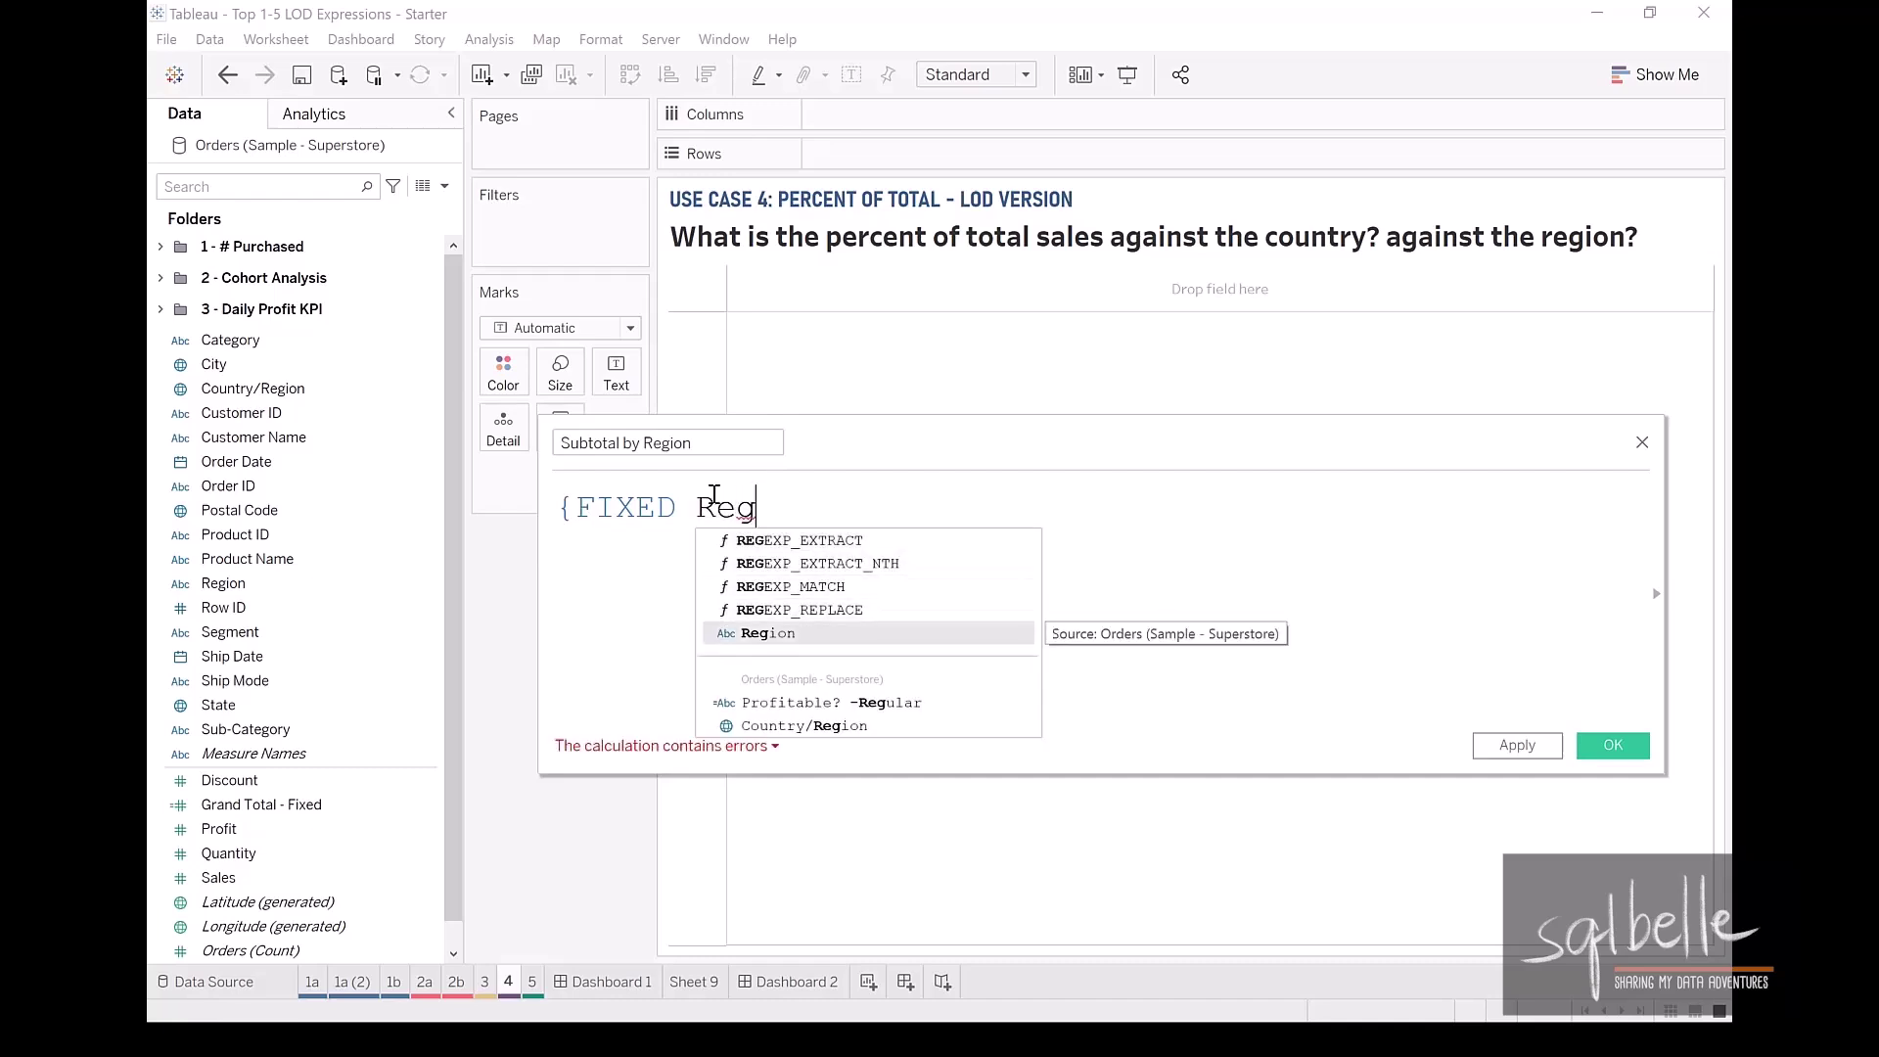
key(Return)
text(: SUM(Sa)
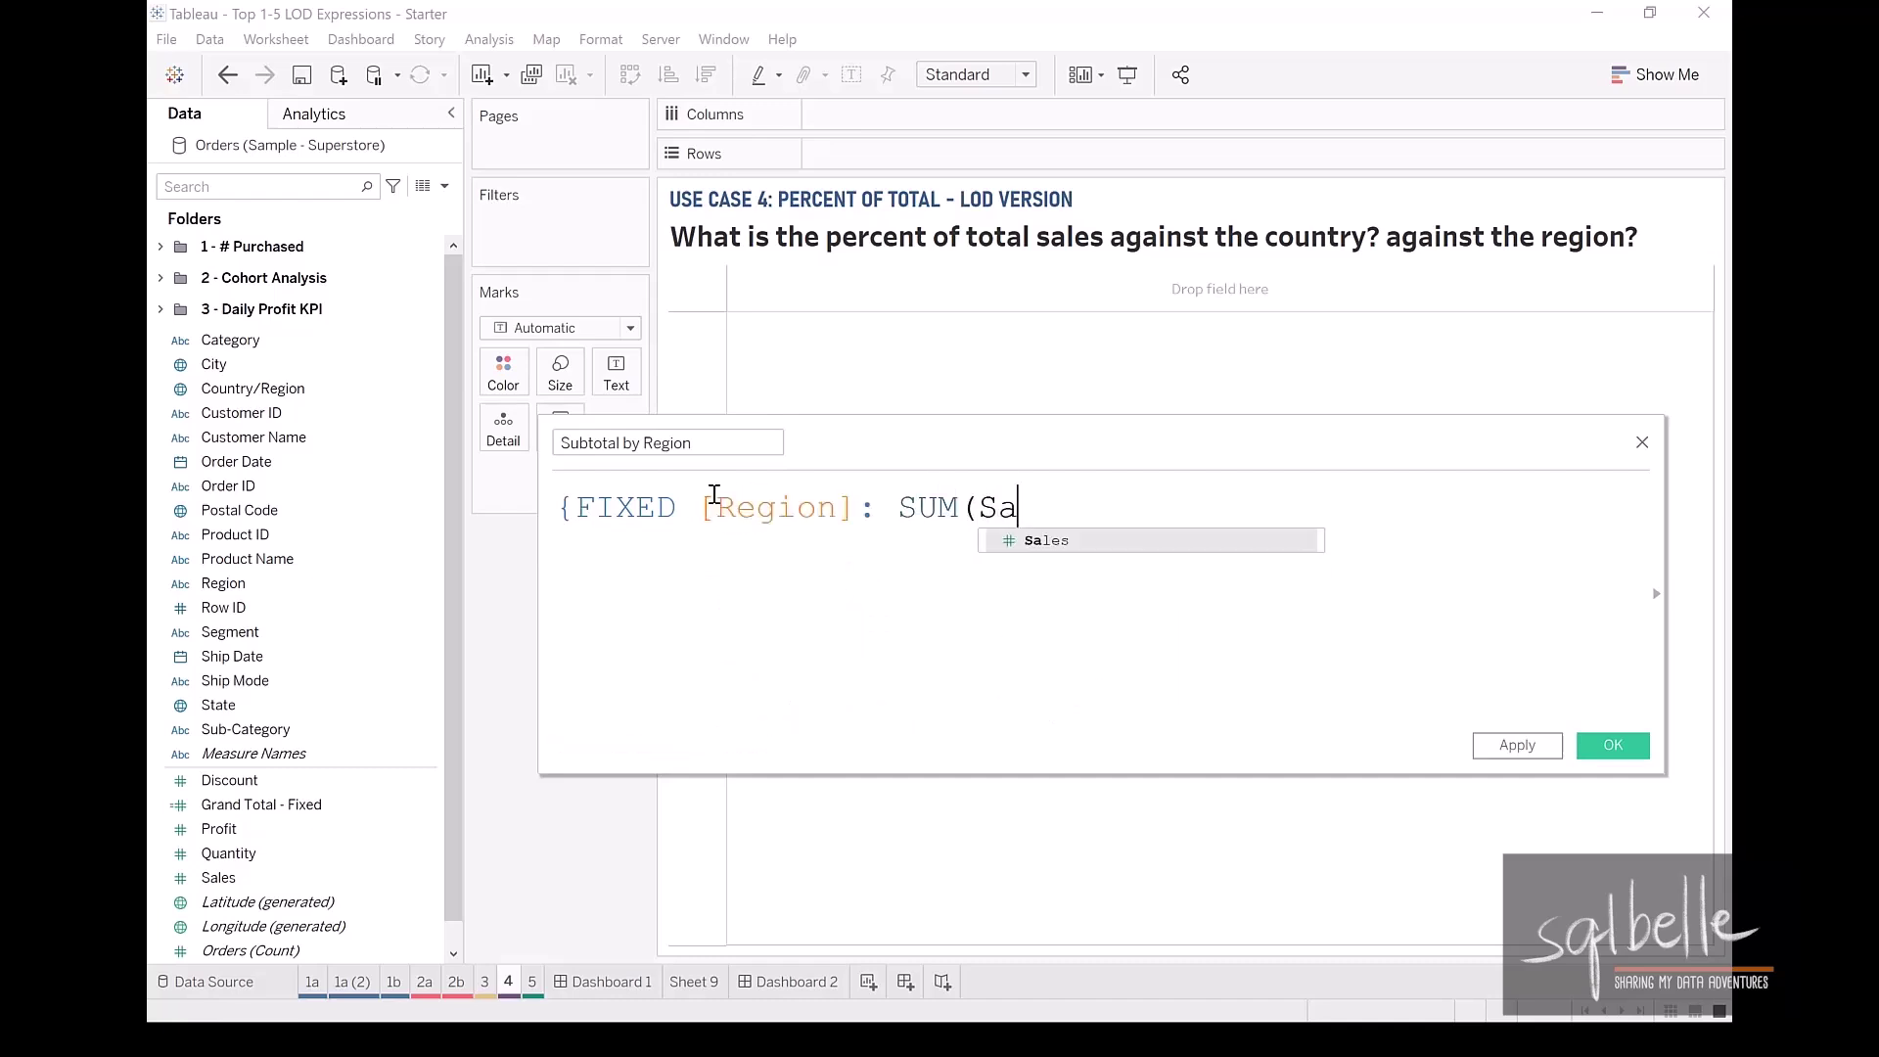
key(Return)
text()})
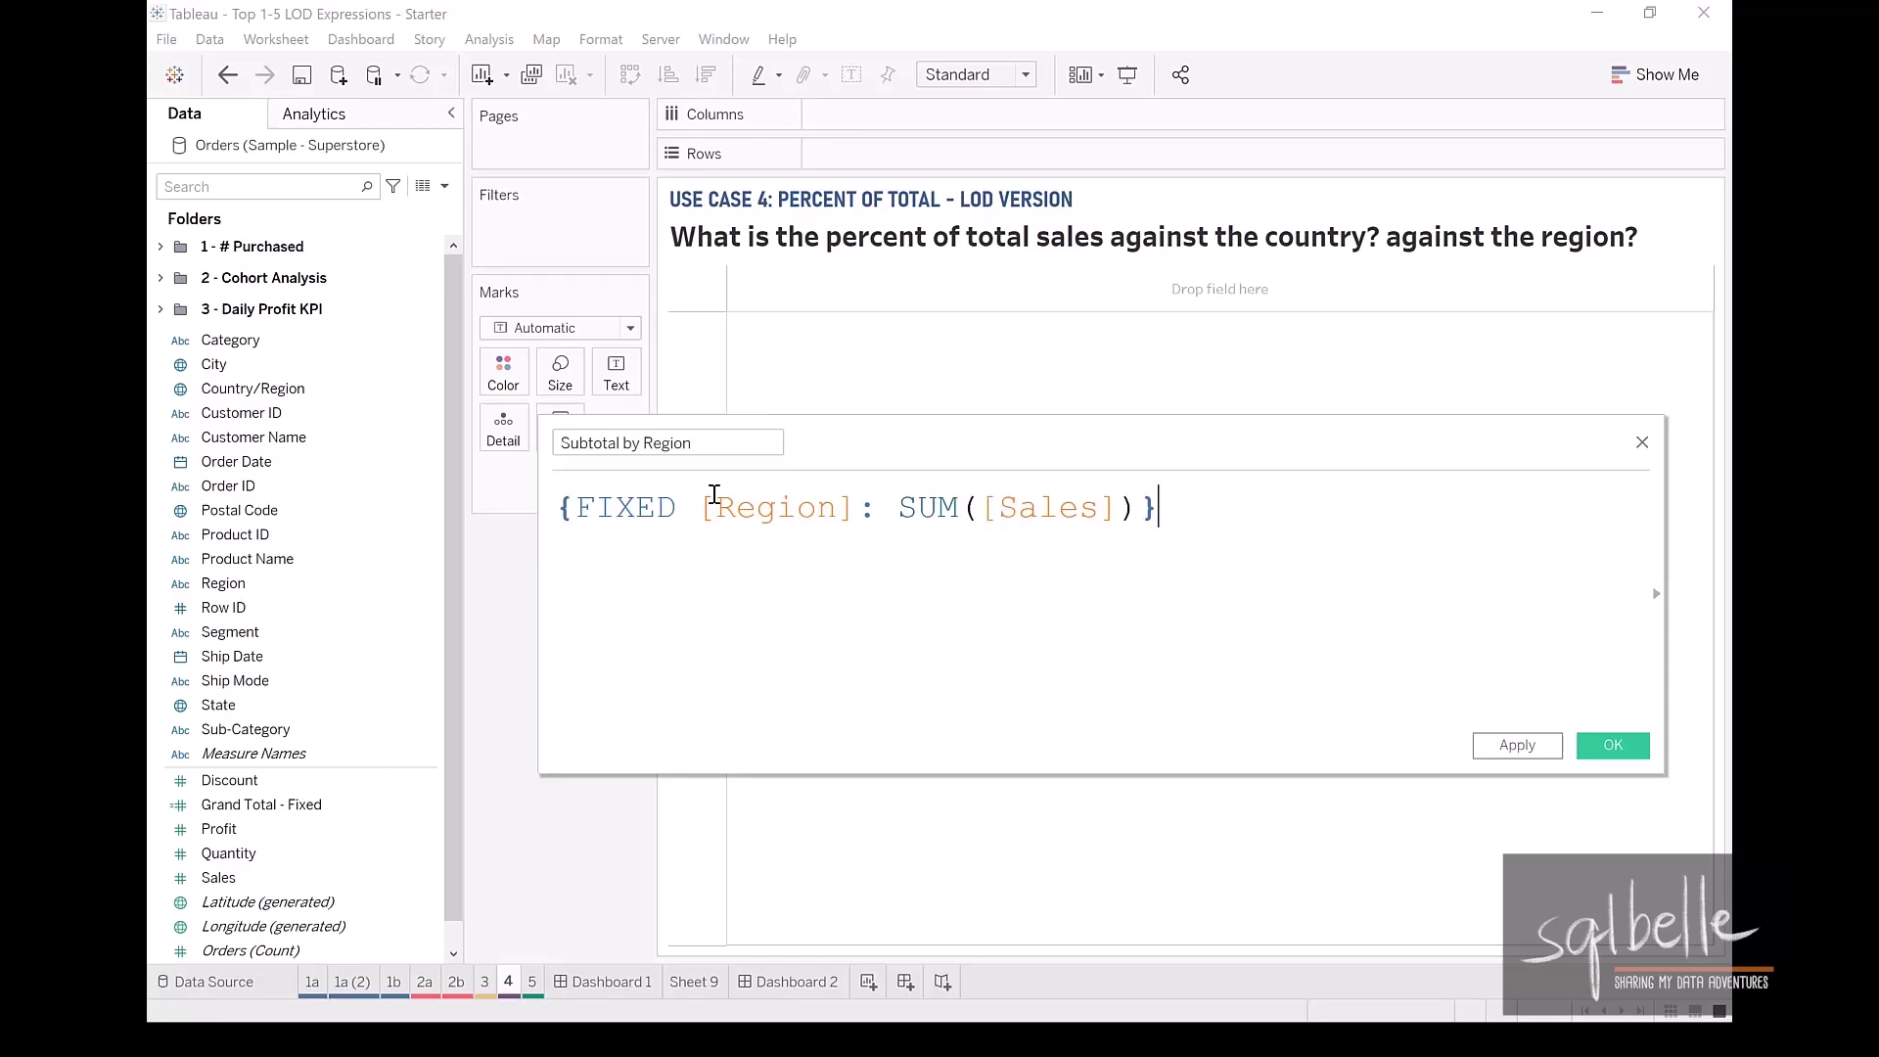
click(1605, 747)
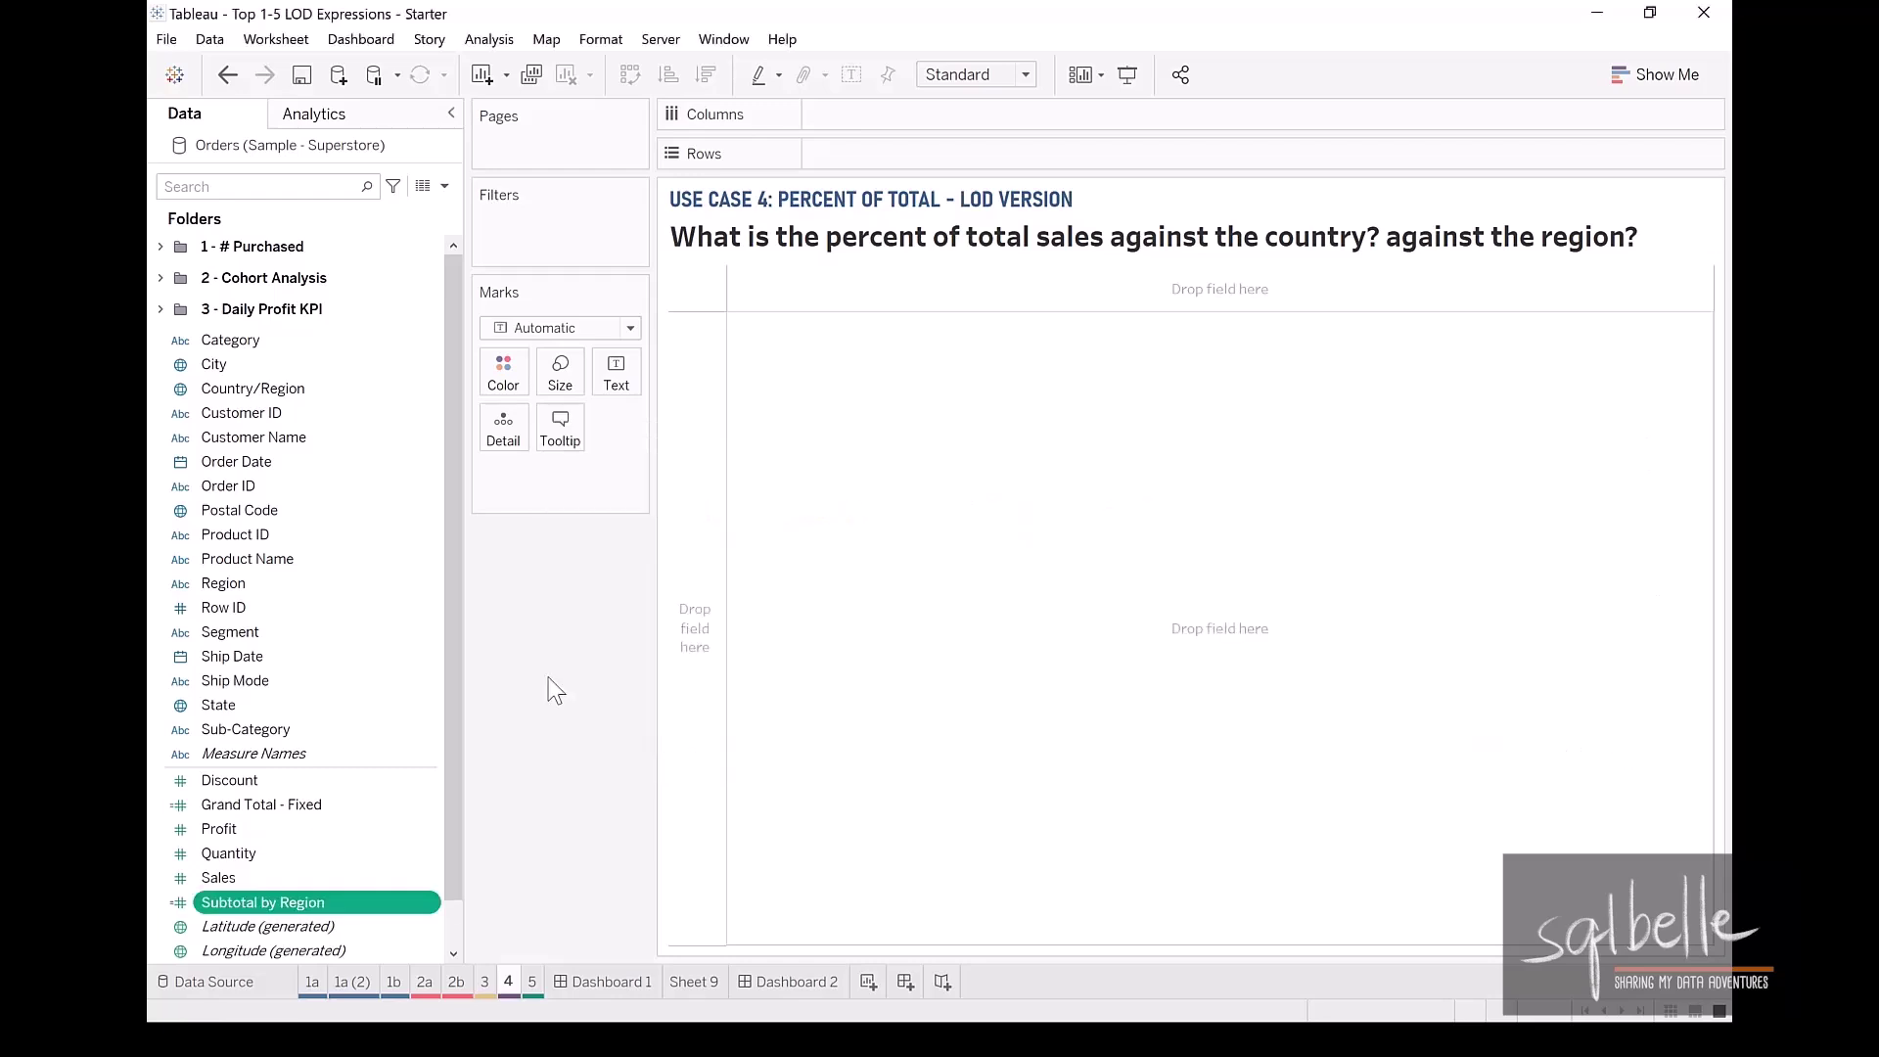
Map all US states as filled areas coloured by Region.
click(213, 710)
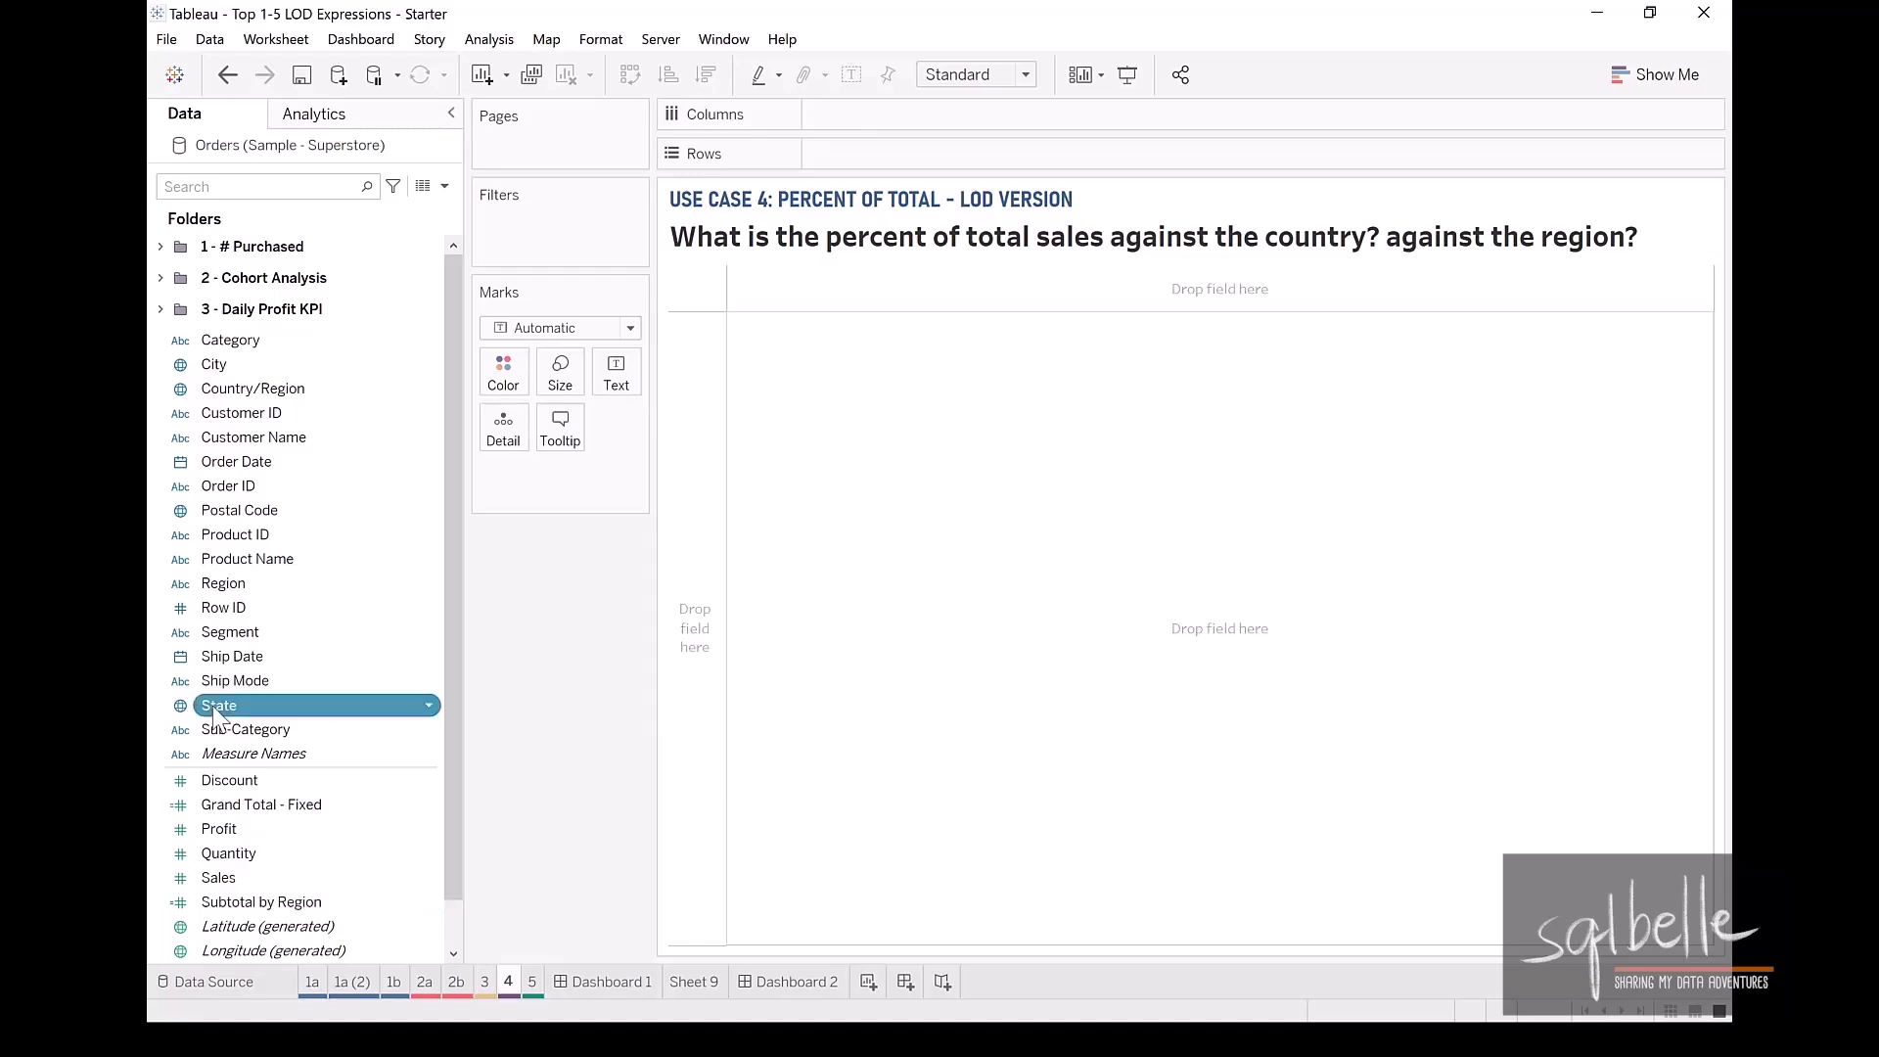
double_click(213, 710)
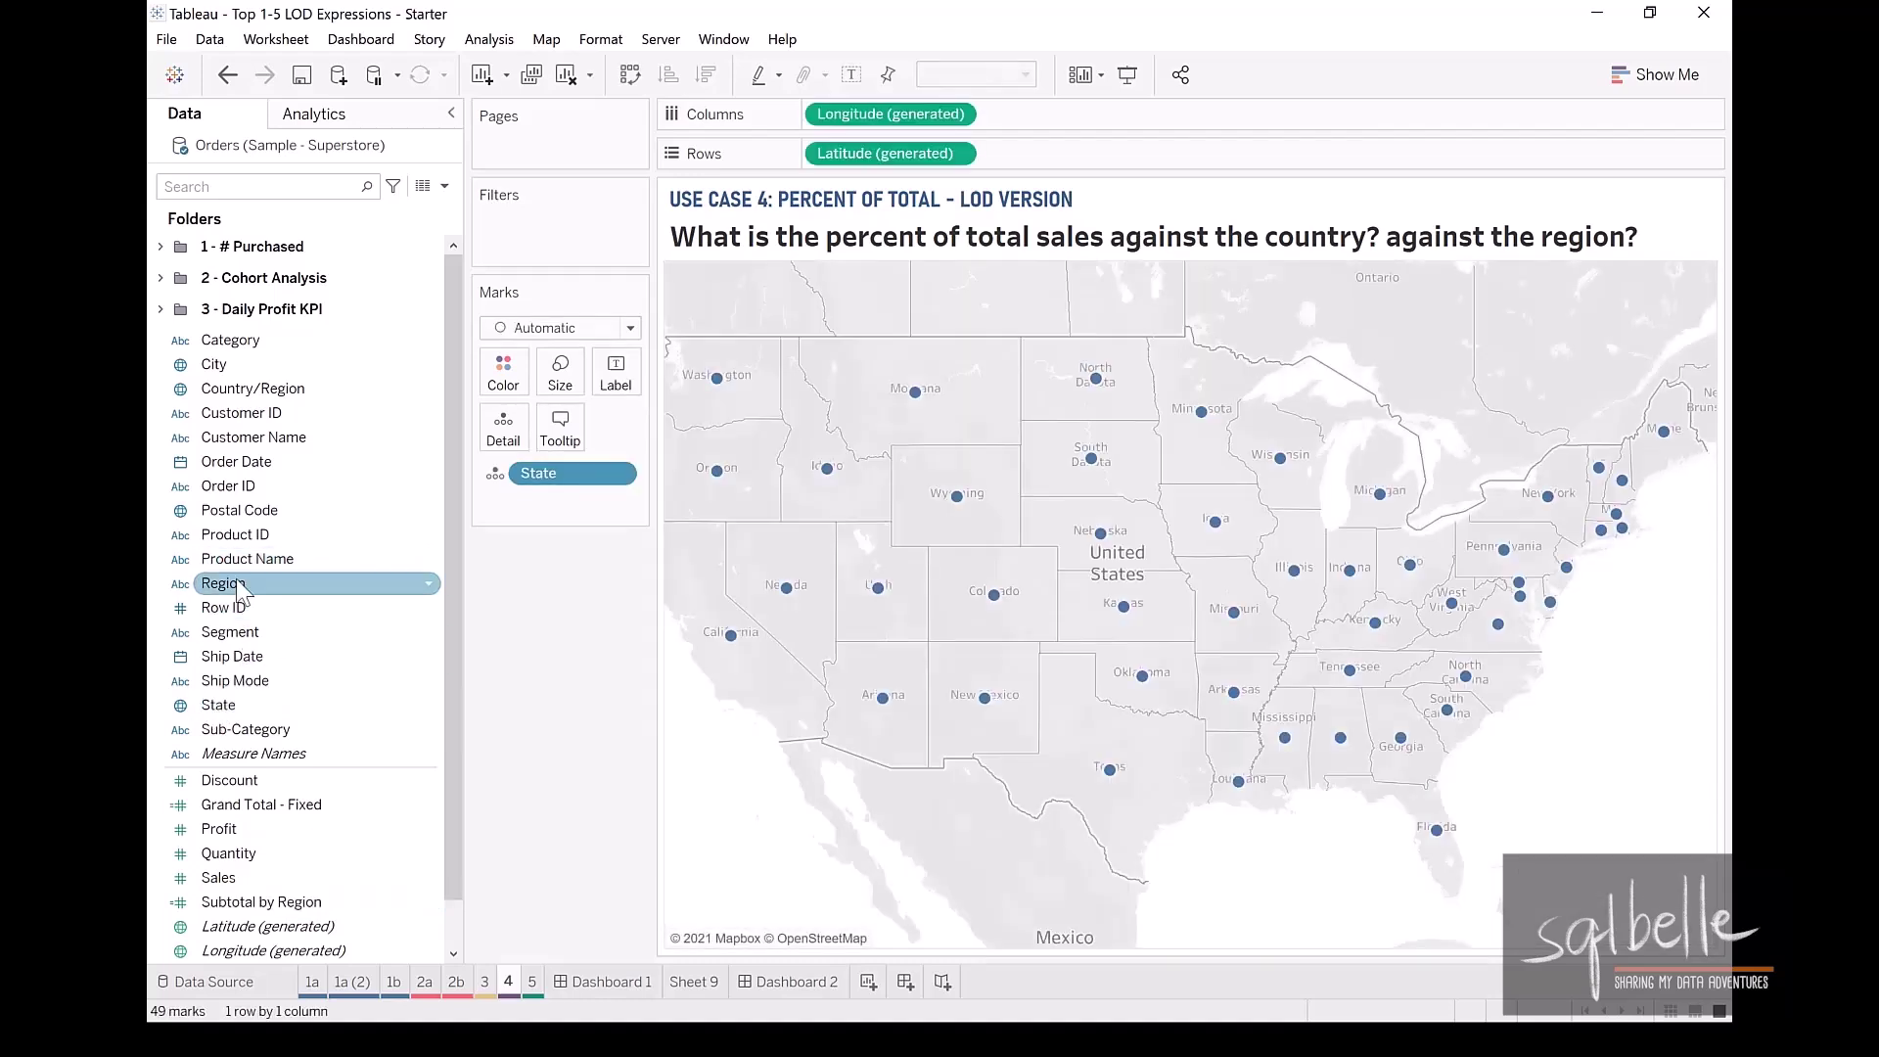
drag(238, 593, 517, 388)
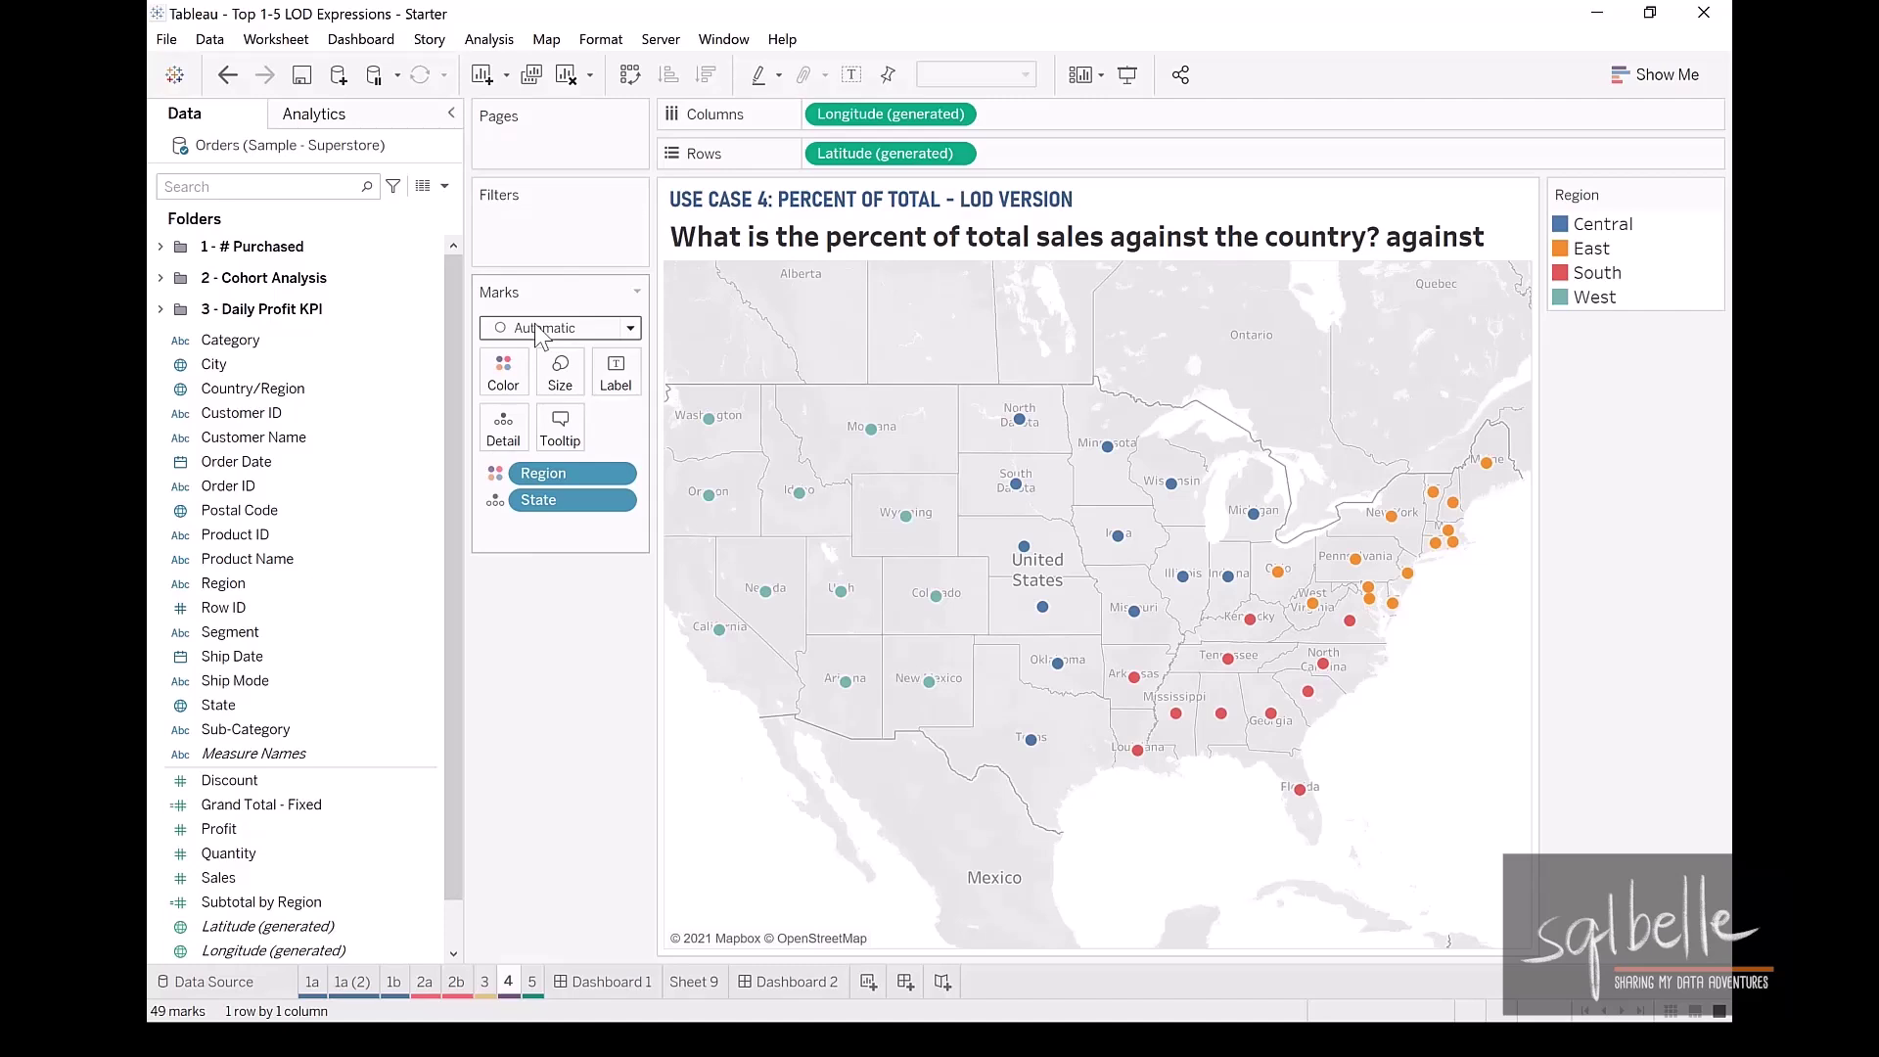
click(541, 332)
click(552, 573)
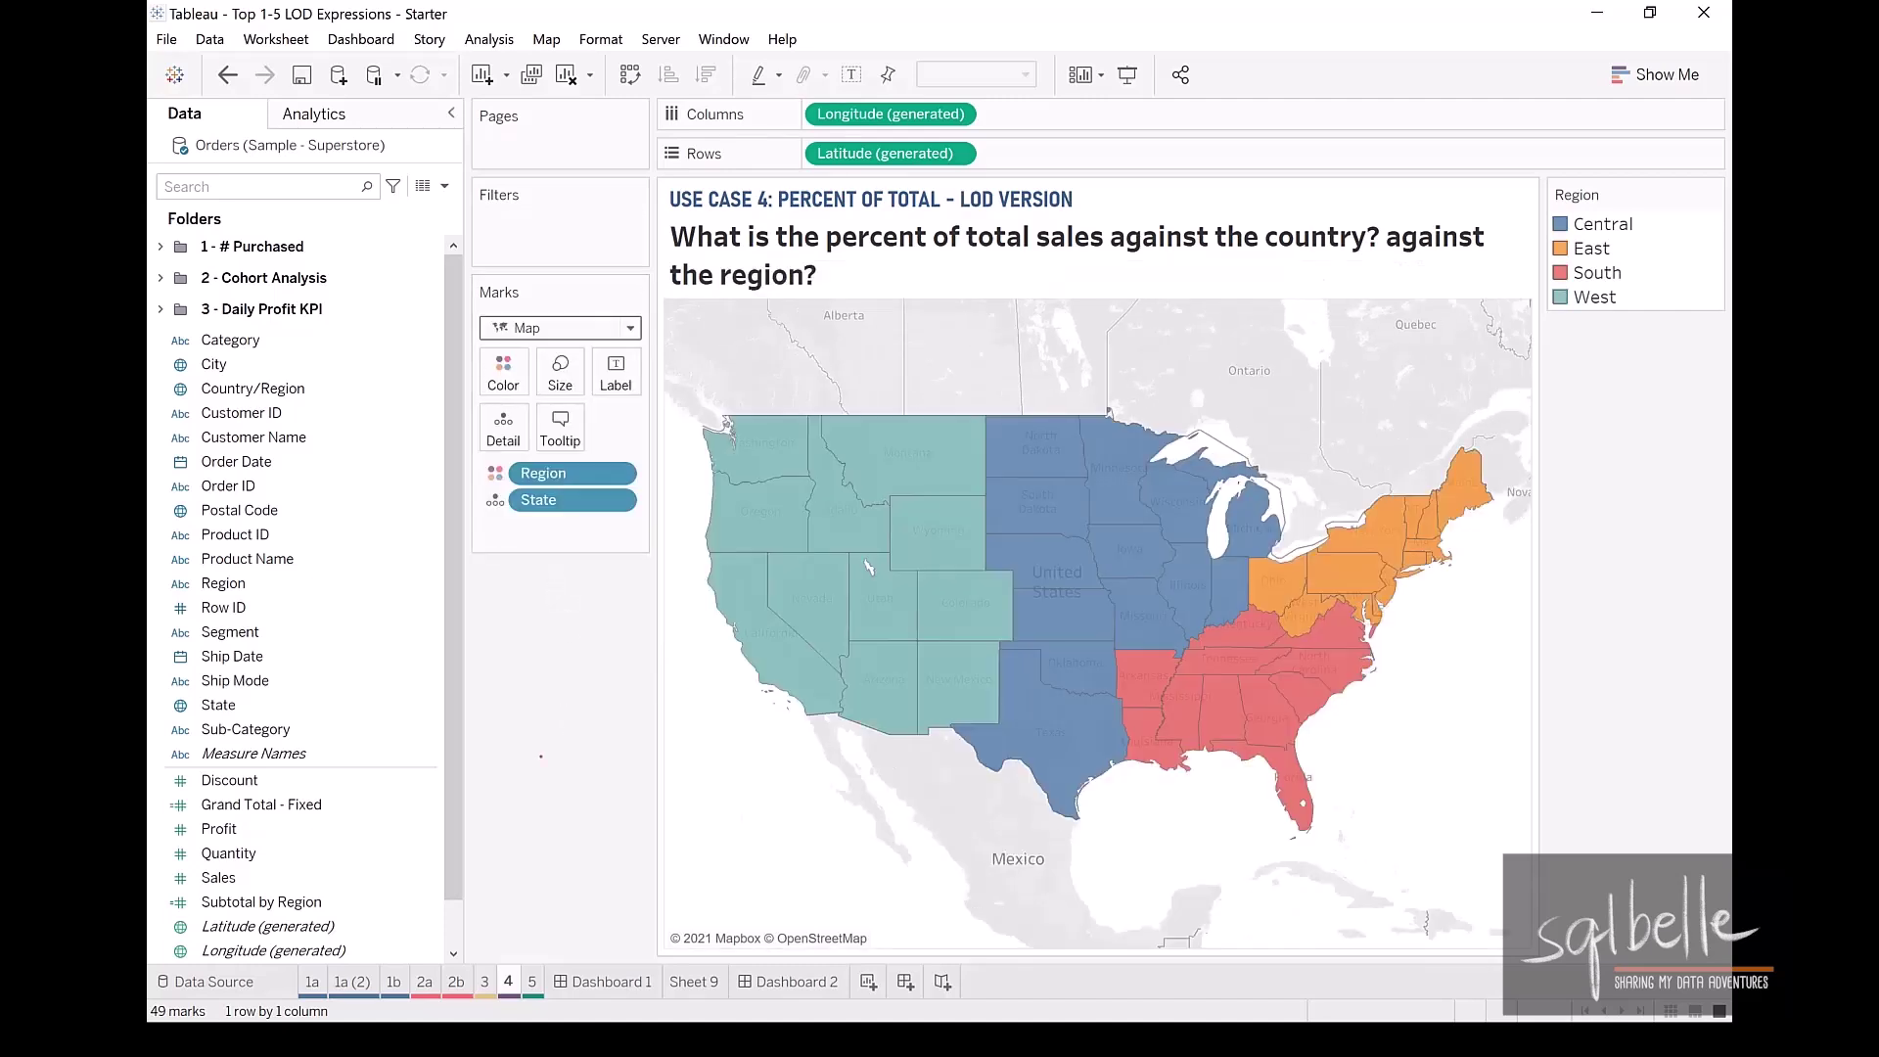
Add Sales and Subtotal by Region to the map's marks.
drag(263, 870, 395, 759)
drag(318, 903, 356, 877)
key(Escape)
mouse_move(218, 877)
mouse_down()
mouse_move(415, 574)
mouse_move(468, 437)
mouse_move(484, 477)
mouse_up()
drag(261, 901, 516, 450)
Add Grand Total - Fixed to the map's marks and check a state's values.
click(280, 802)
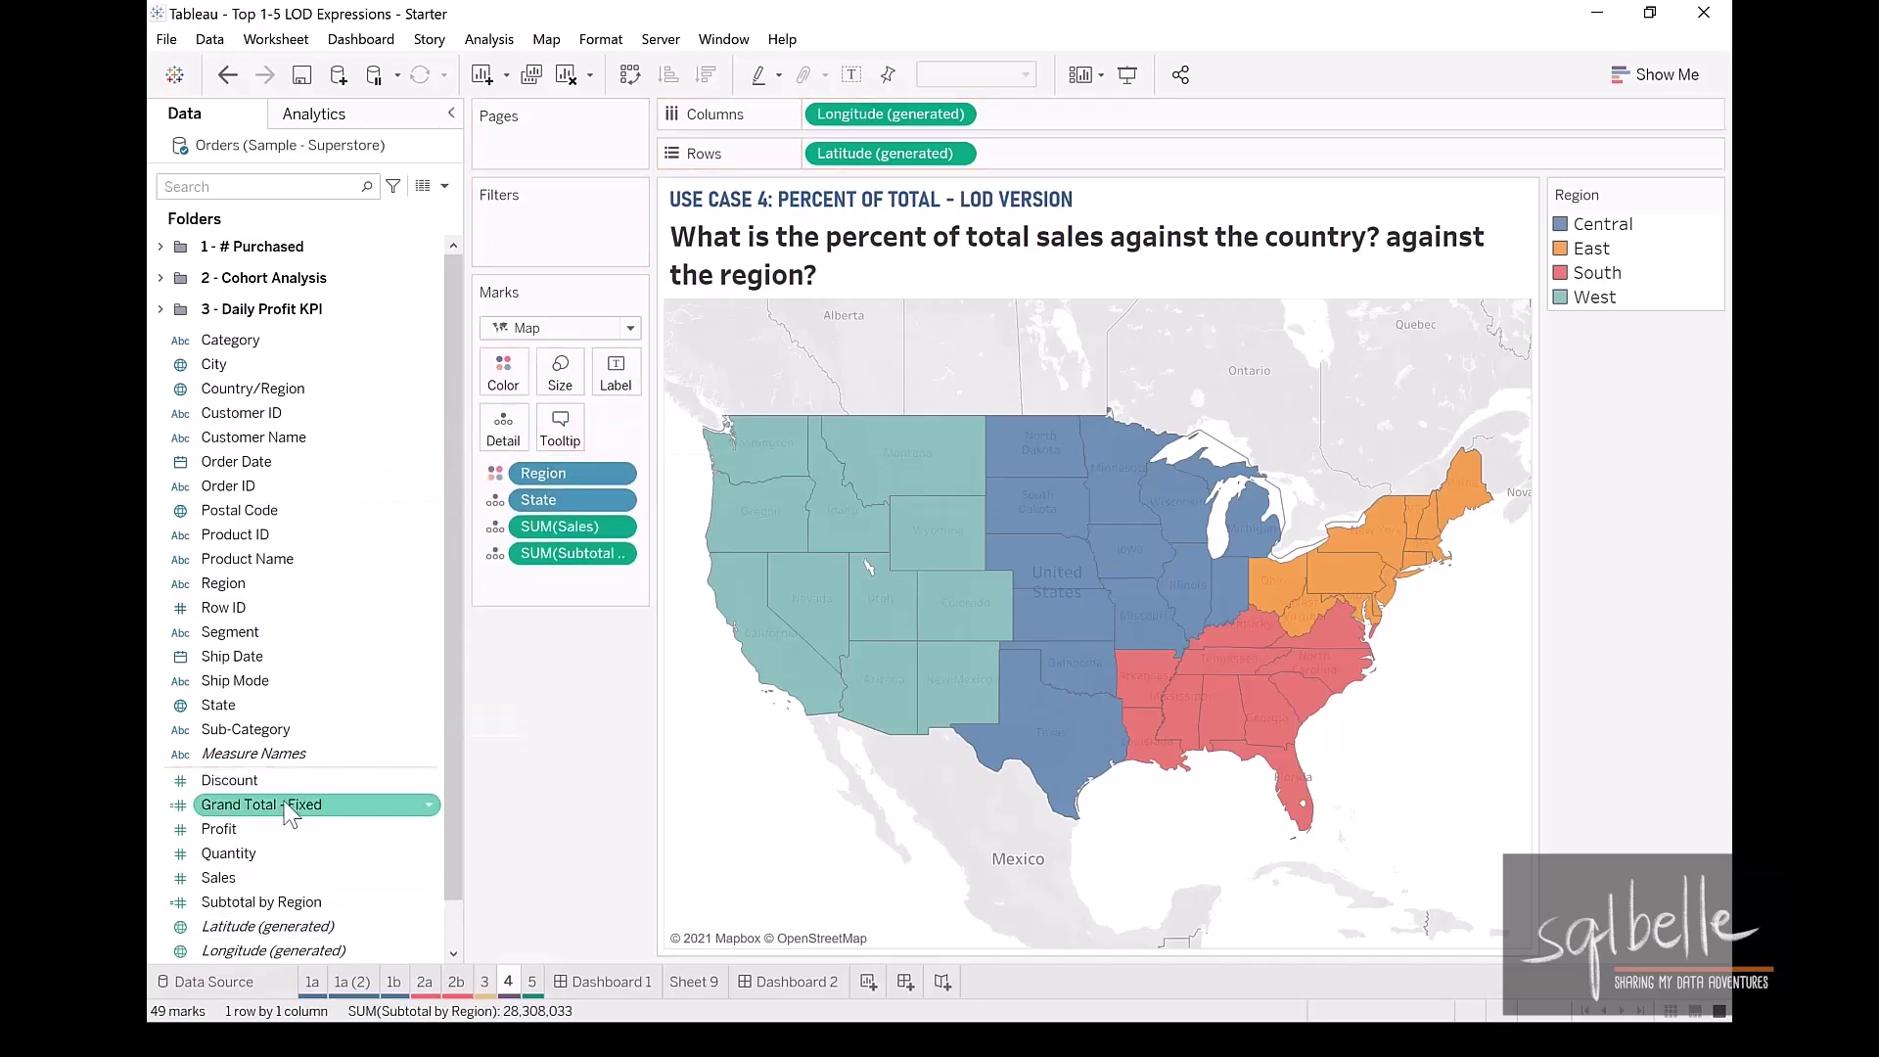
drag(280, 802, 509, 572)
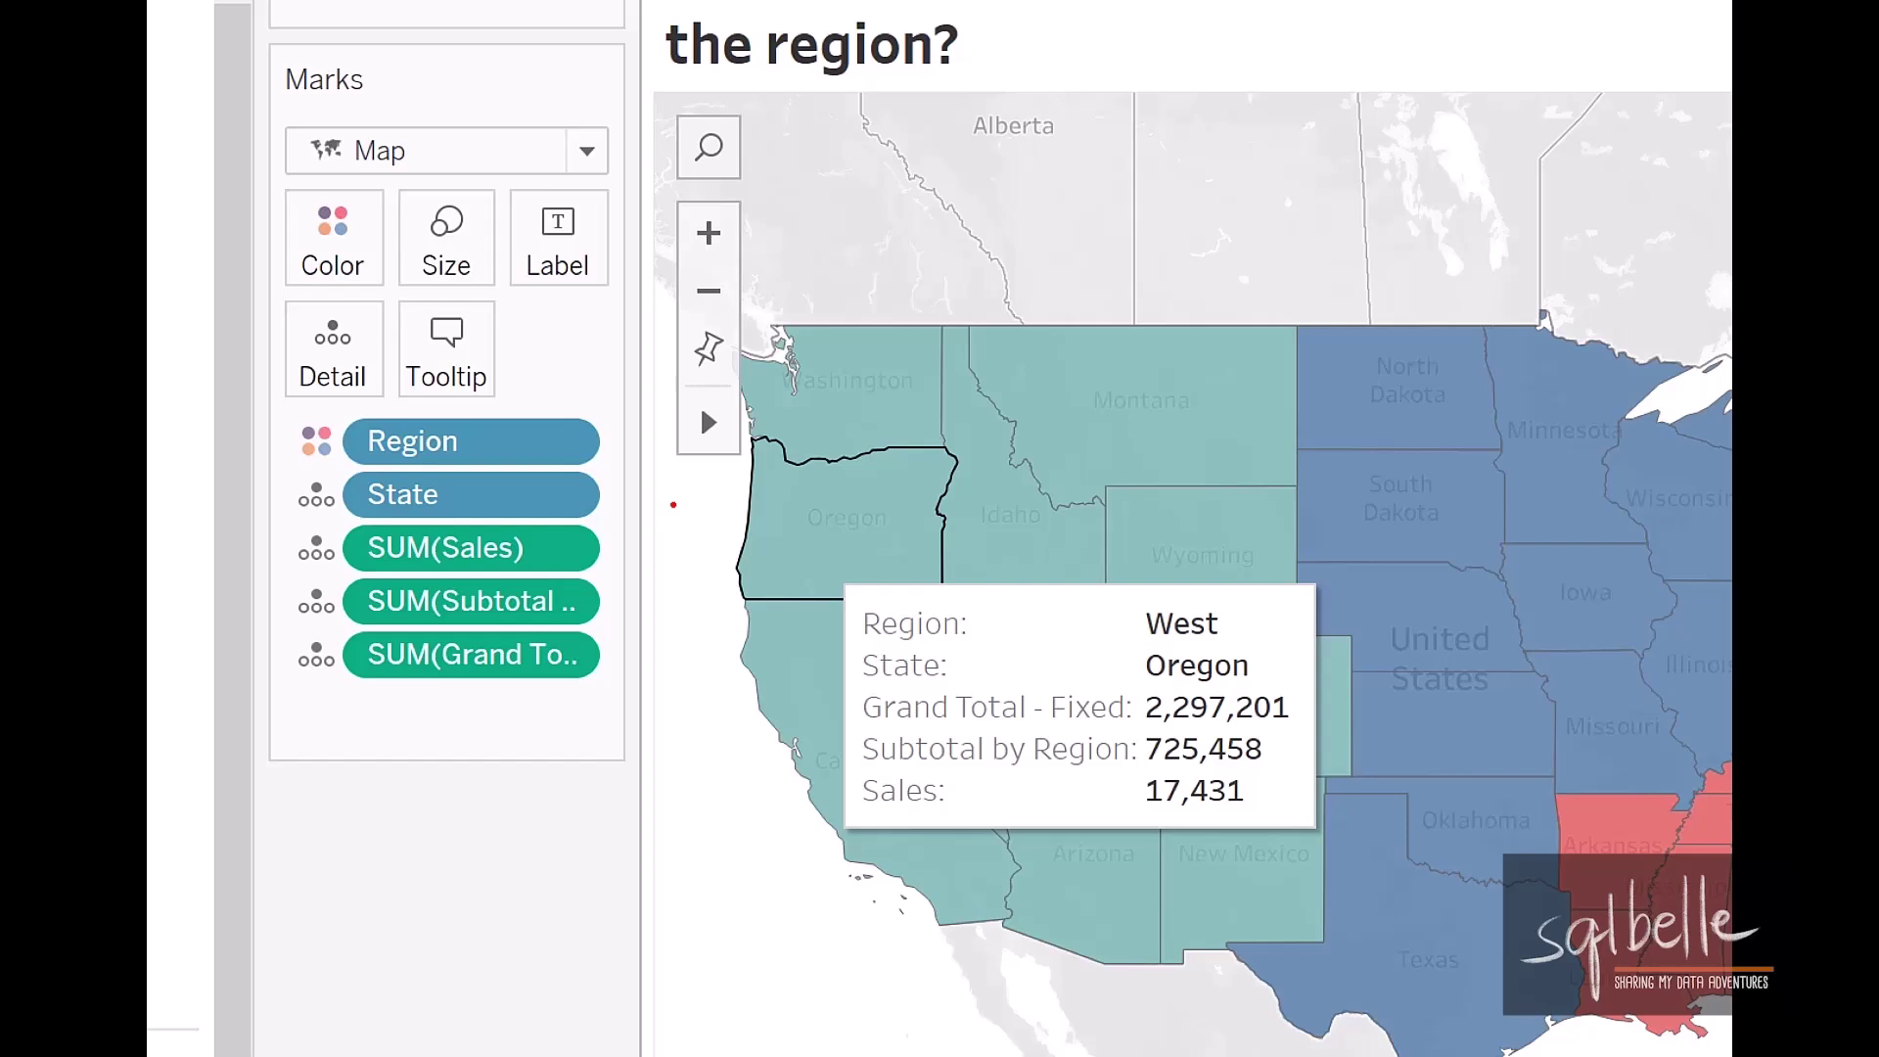
mouse_move(1272, 809)
mouse_down()
mouse_move(1094, 829)
mouse_move(1285, 805)
mouse_up()
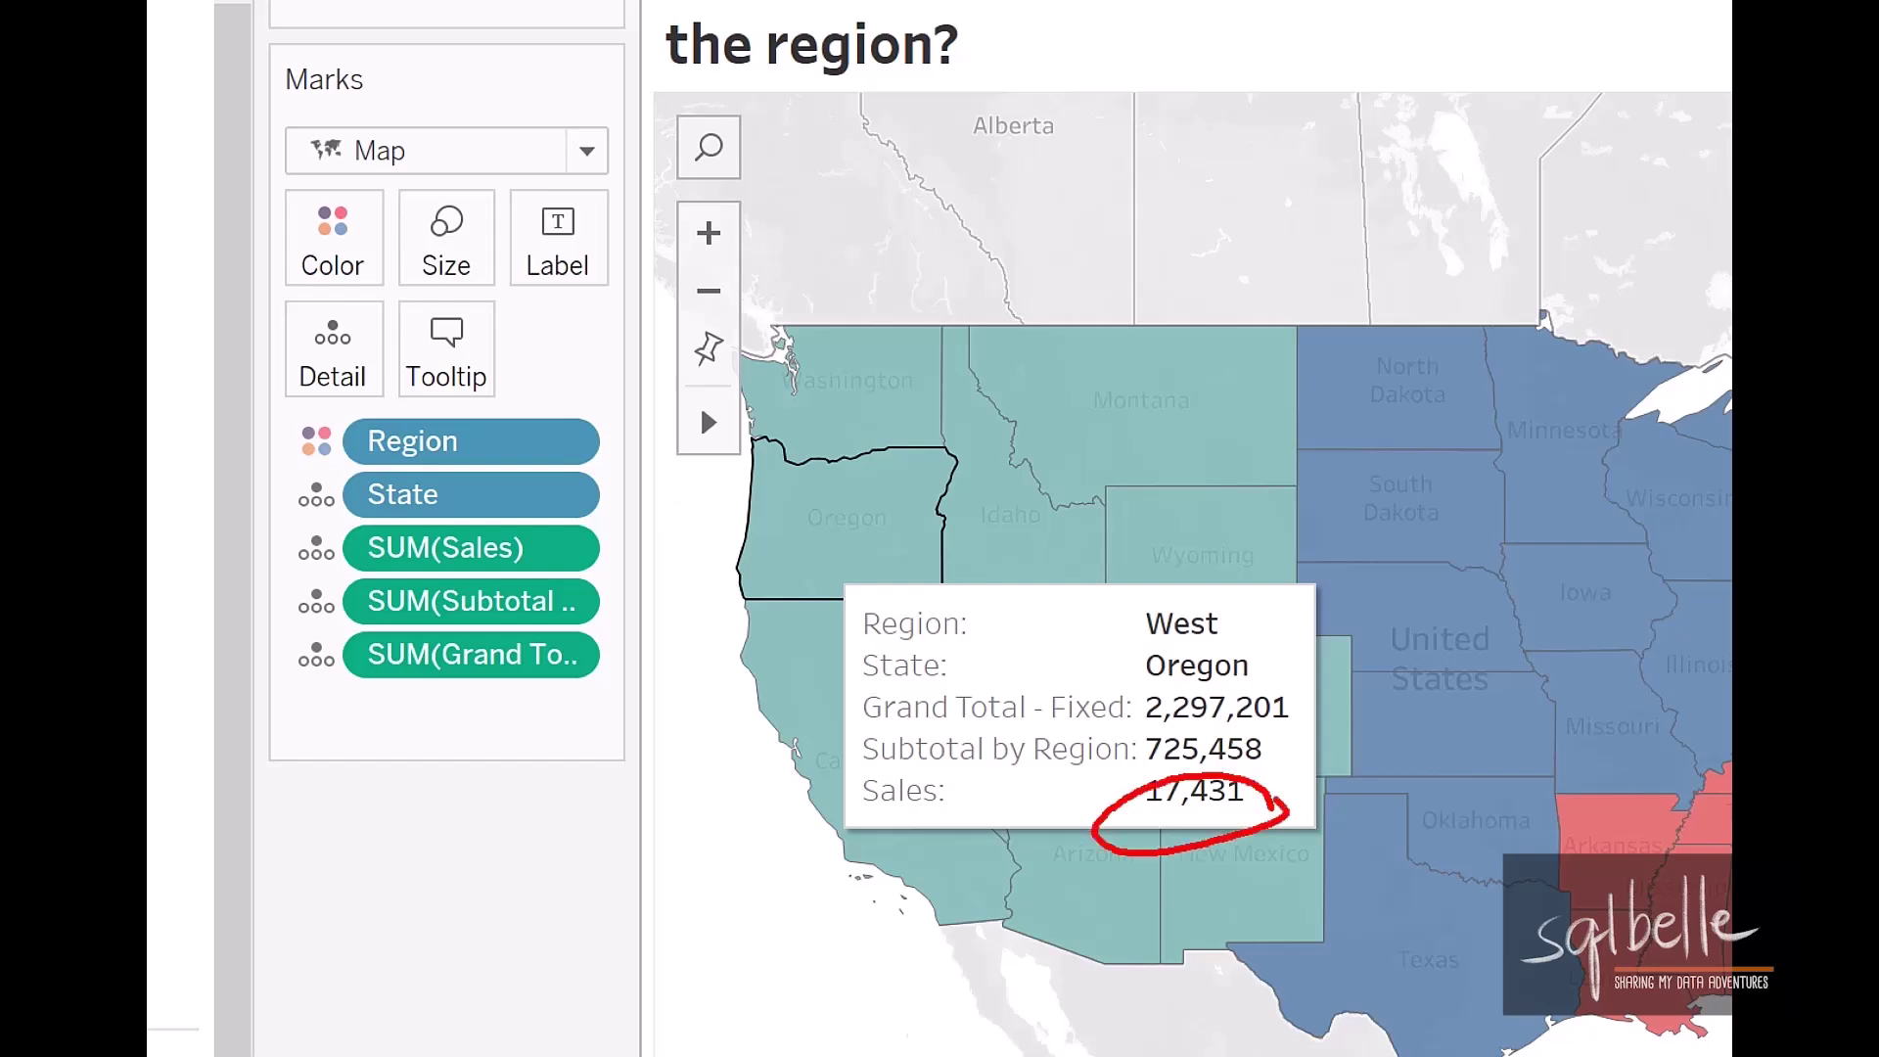
mouse_move(1004, 675)
mouse_down()
mouse_move(1052, 685)
mouse_move(1018, 669)
mouse_up()
mouse_move(1262, 774)
mouse_down()
mouse_move(1116, 812)
mouse_move(1273, 773)
mouse_up()
drag(943, 777, 1126, 769)
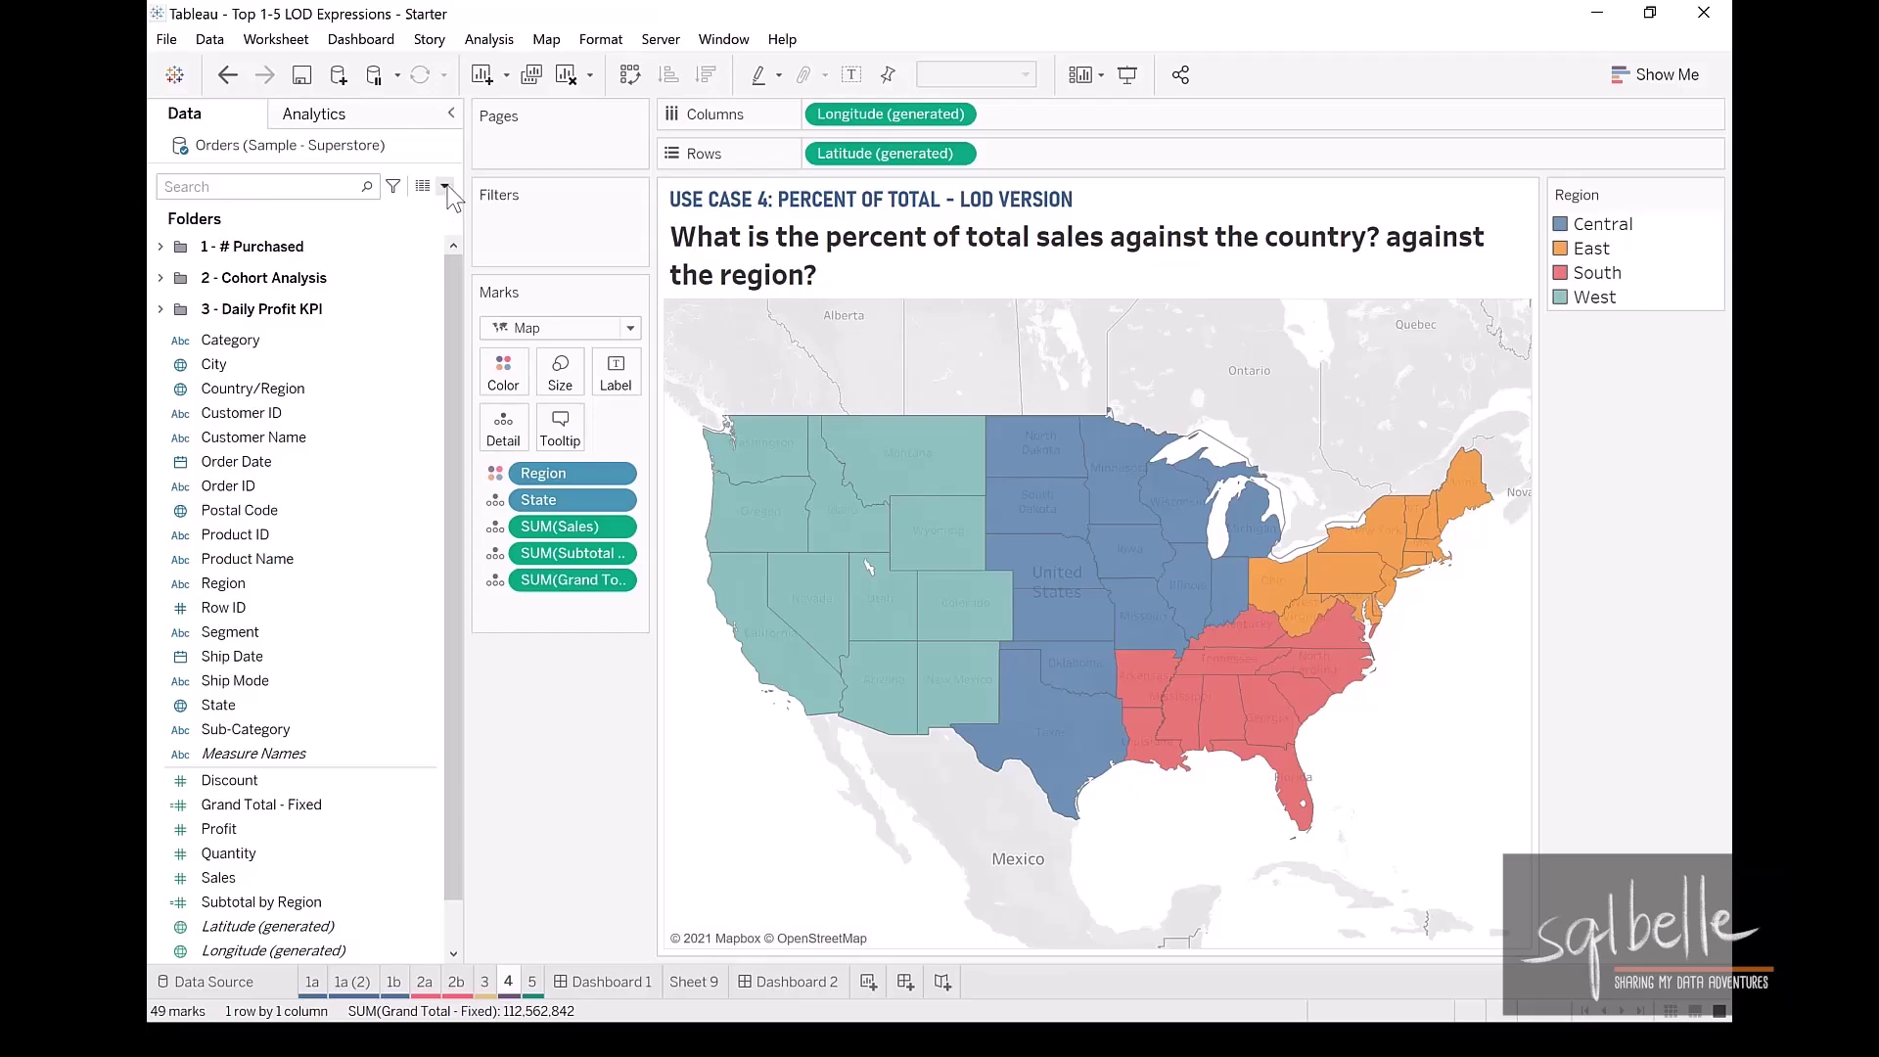
click(448, 185)
Create '% of Grand Total' as SUM([Sales])/SUM([Grand Total - Fixed]).
click(408, 204)
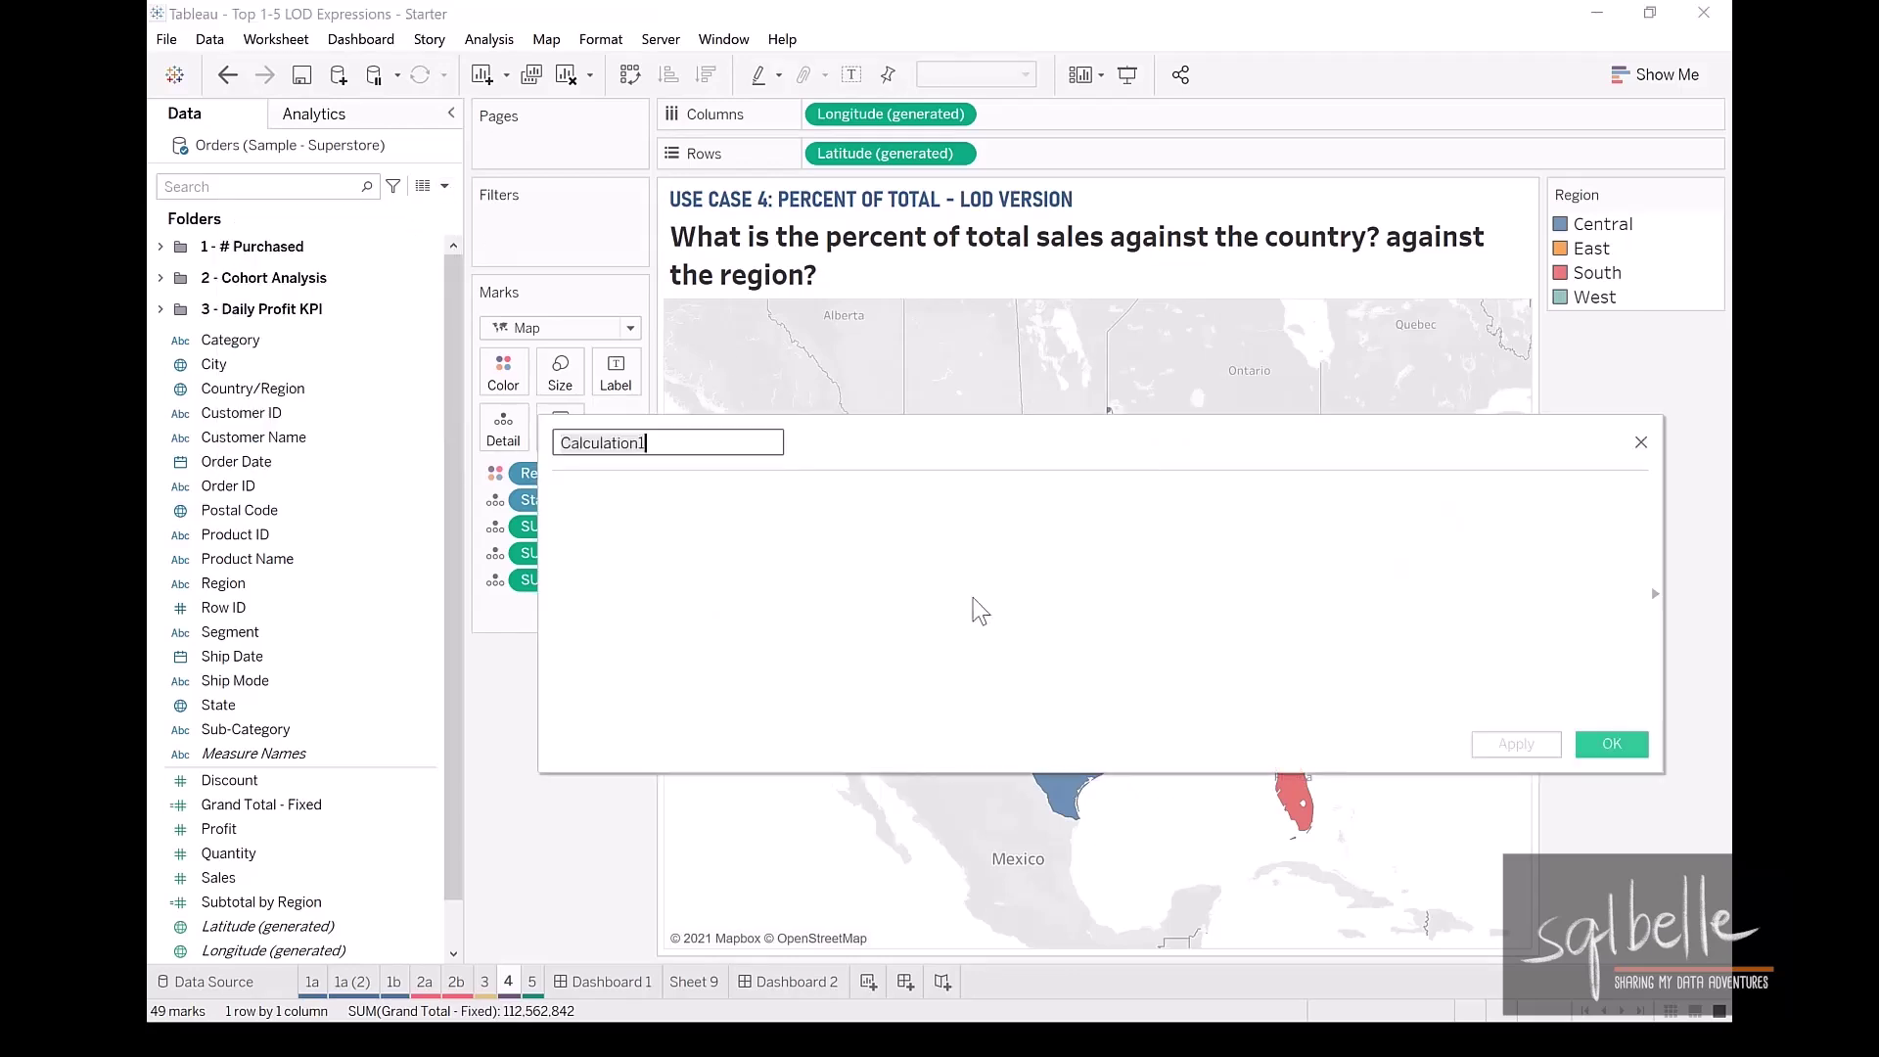
text(%)
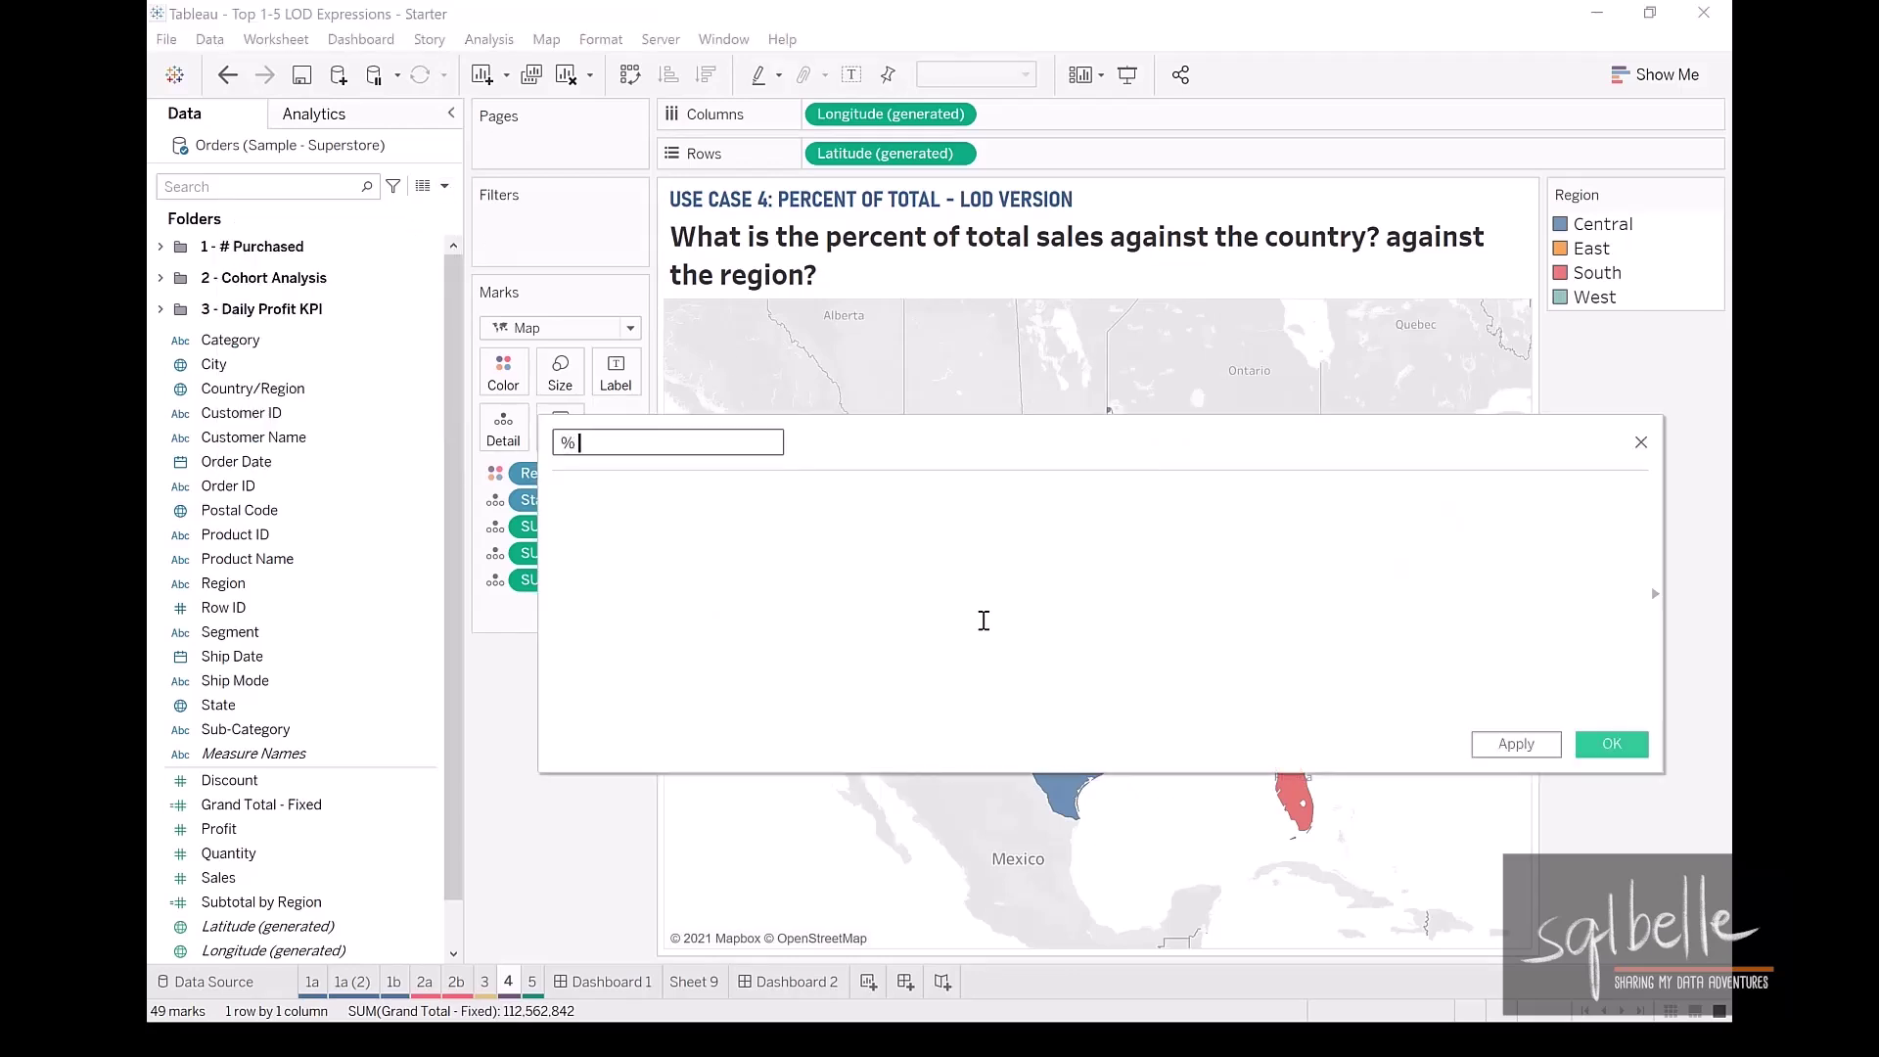
text( of Grand Total)
drag(897, 436, 1072, 539)
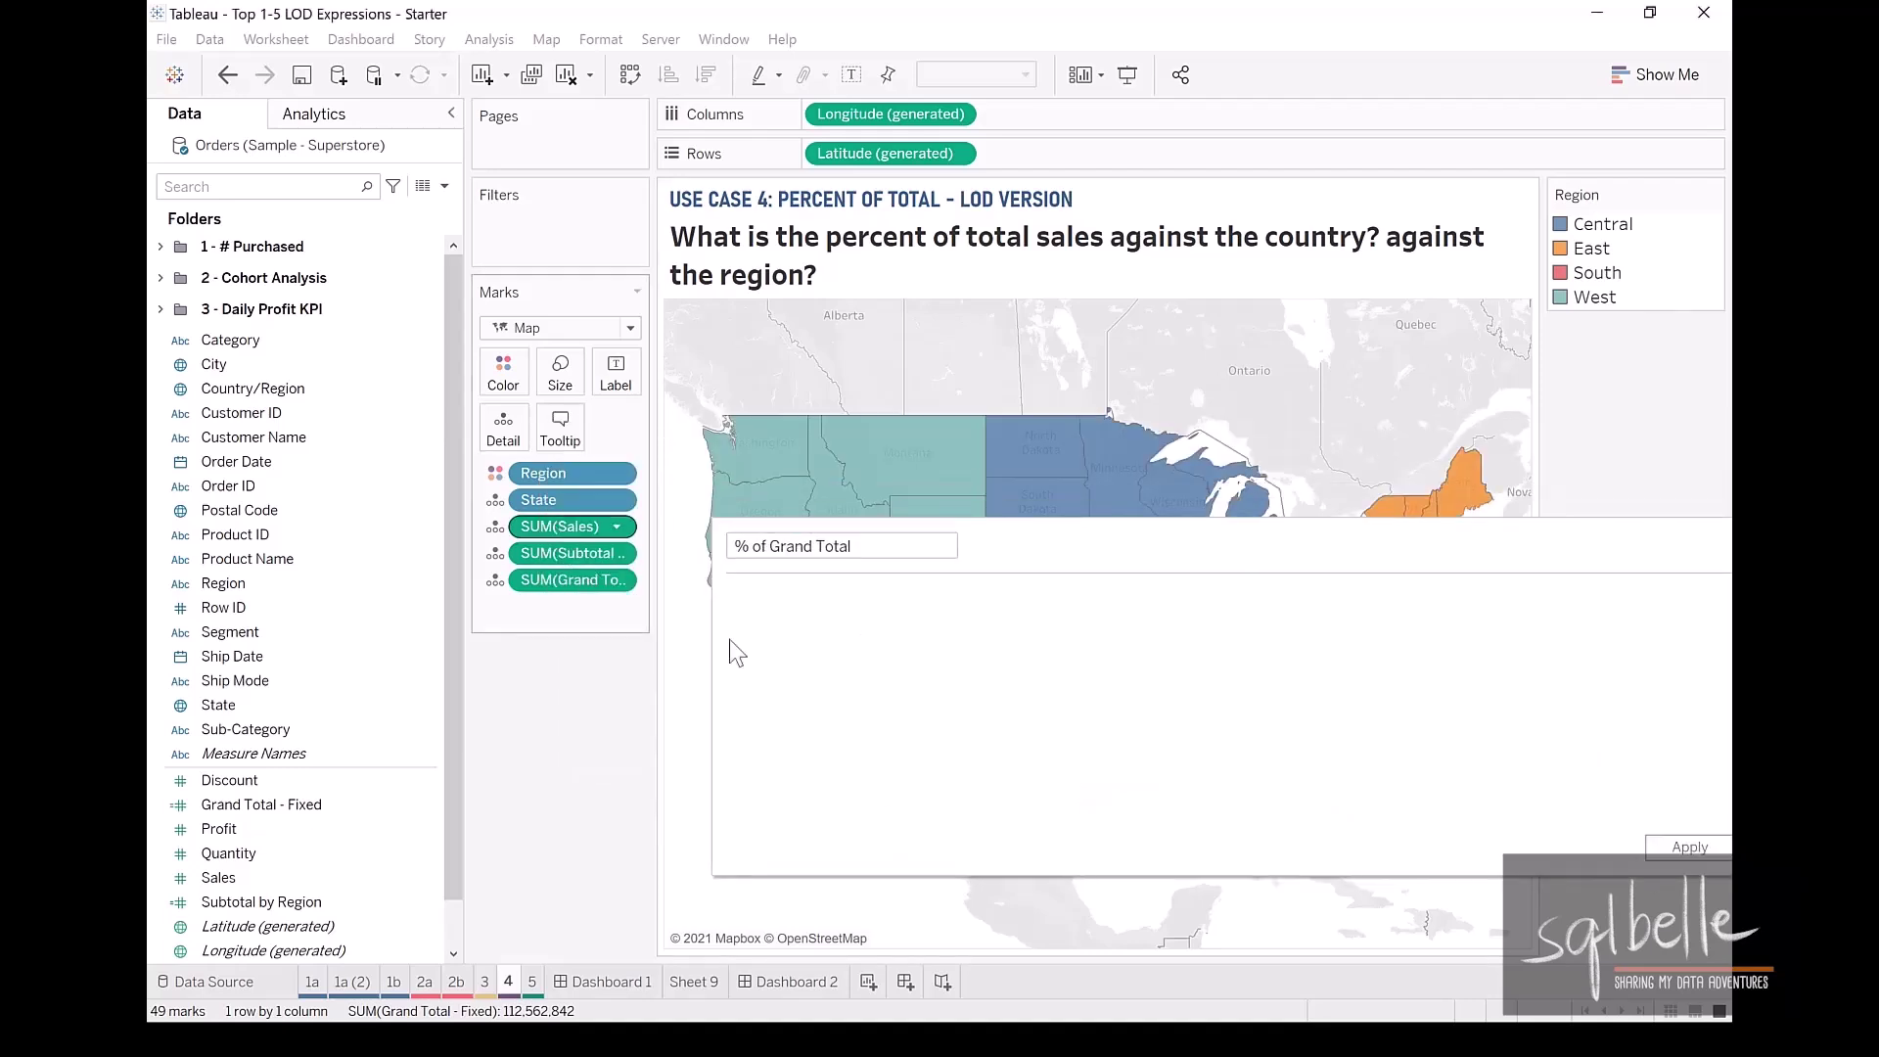
drag(731, 642, 805, 650)
text(/)
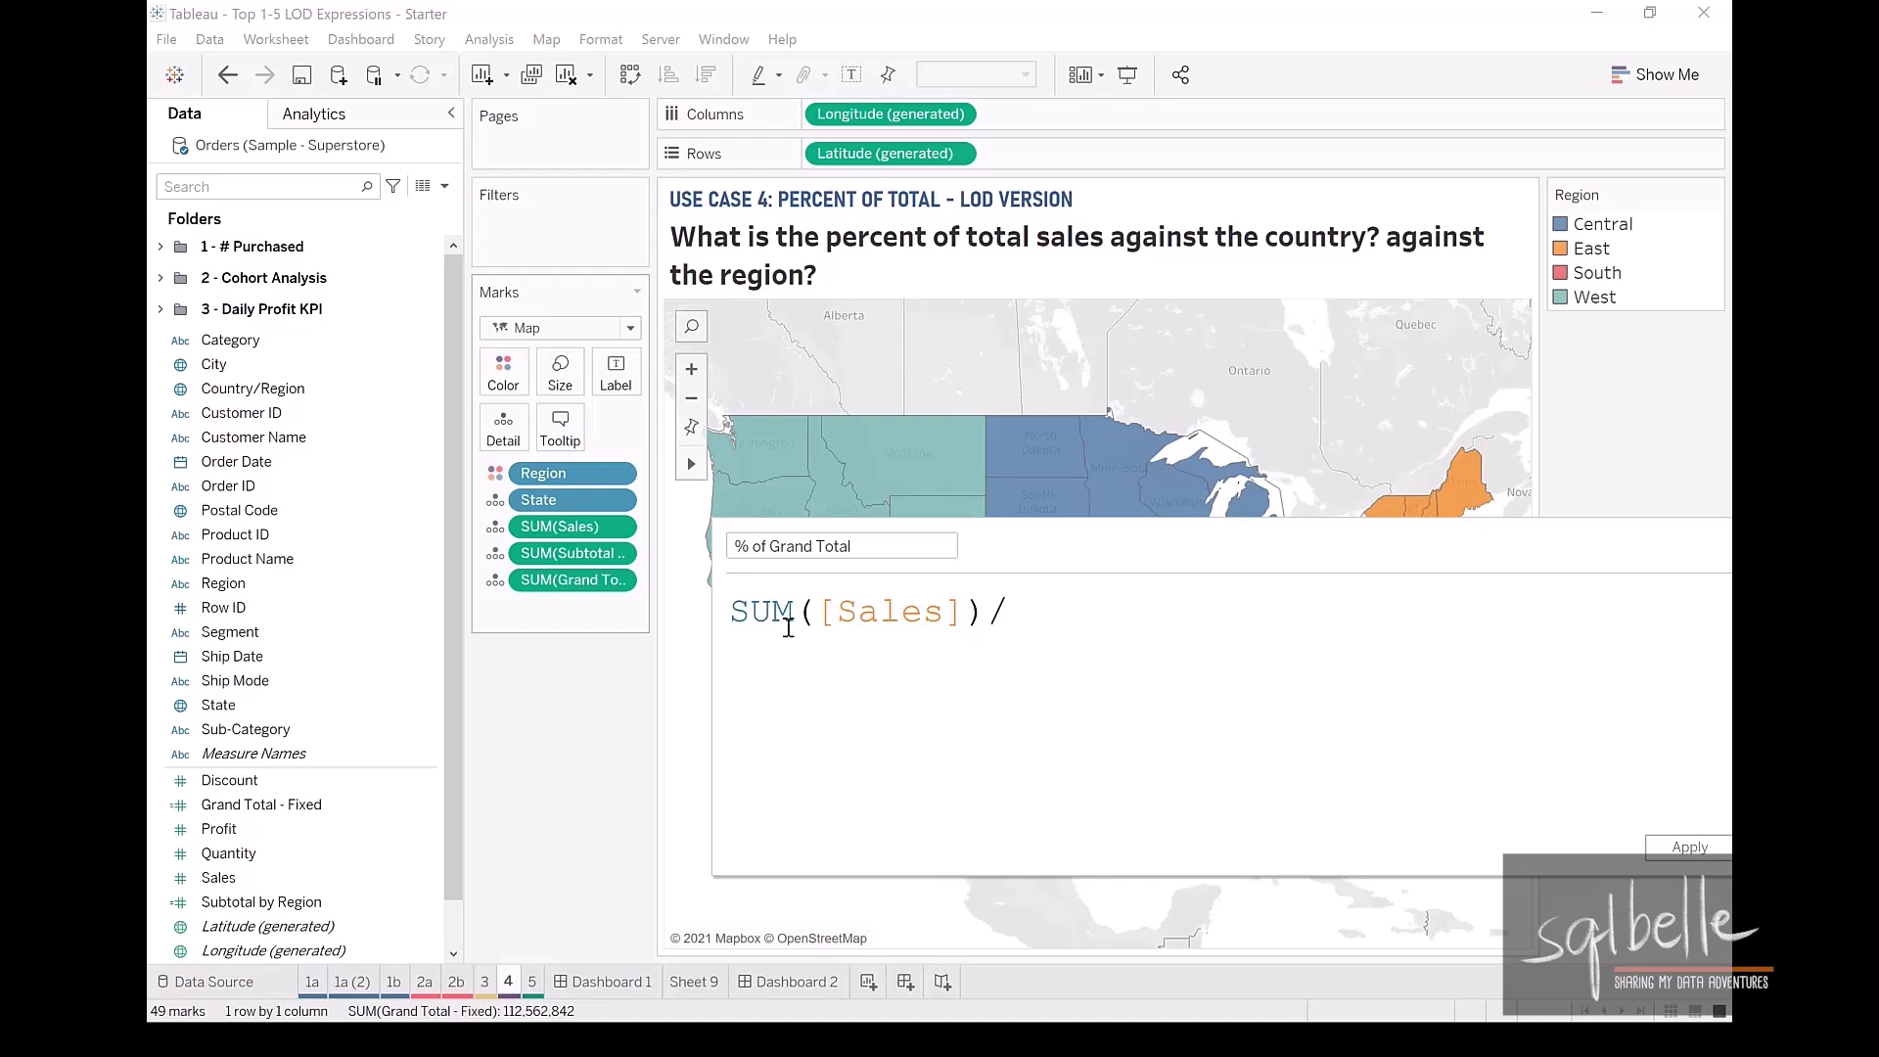
drag(538, 586, 1455, 671)
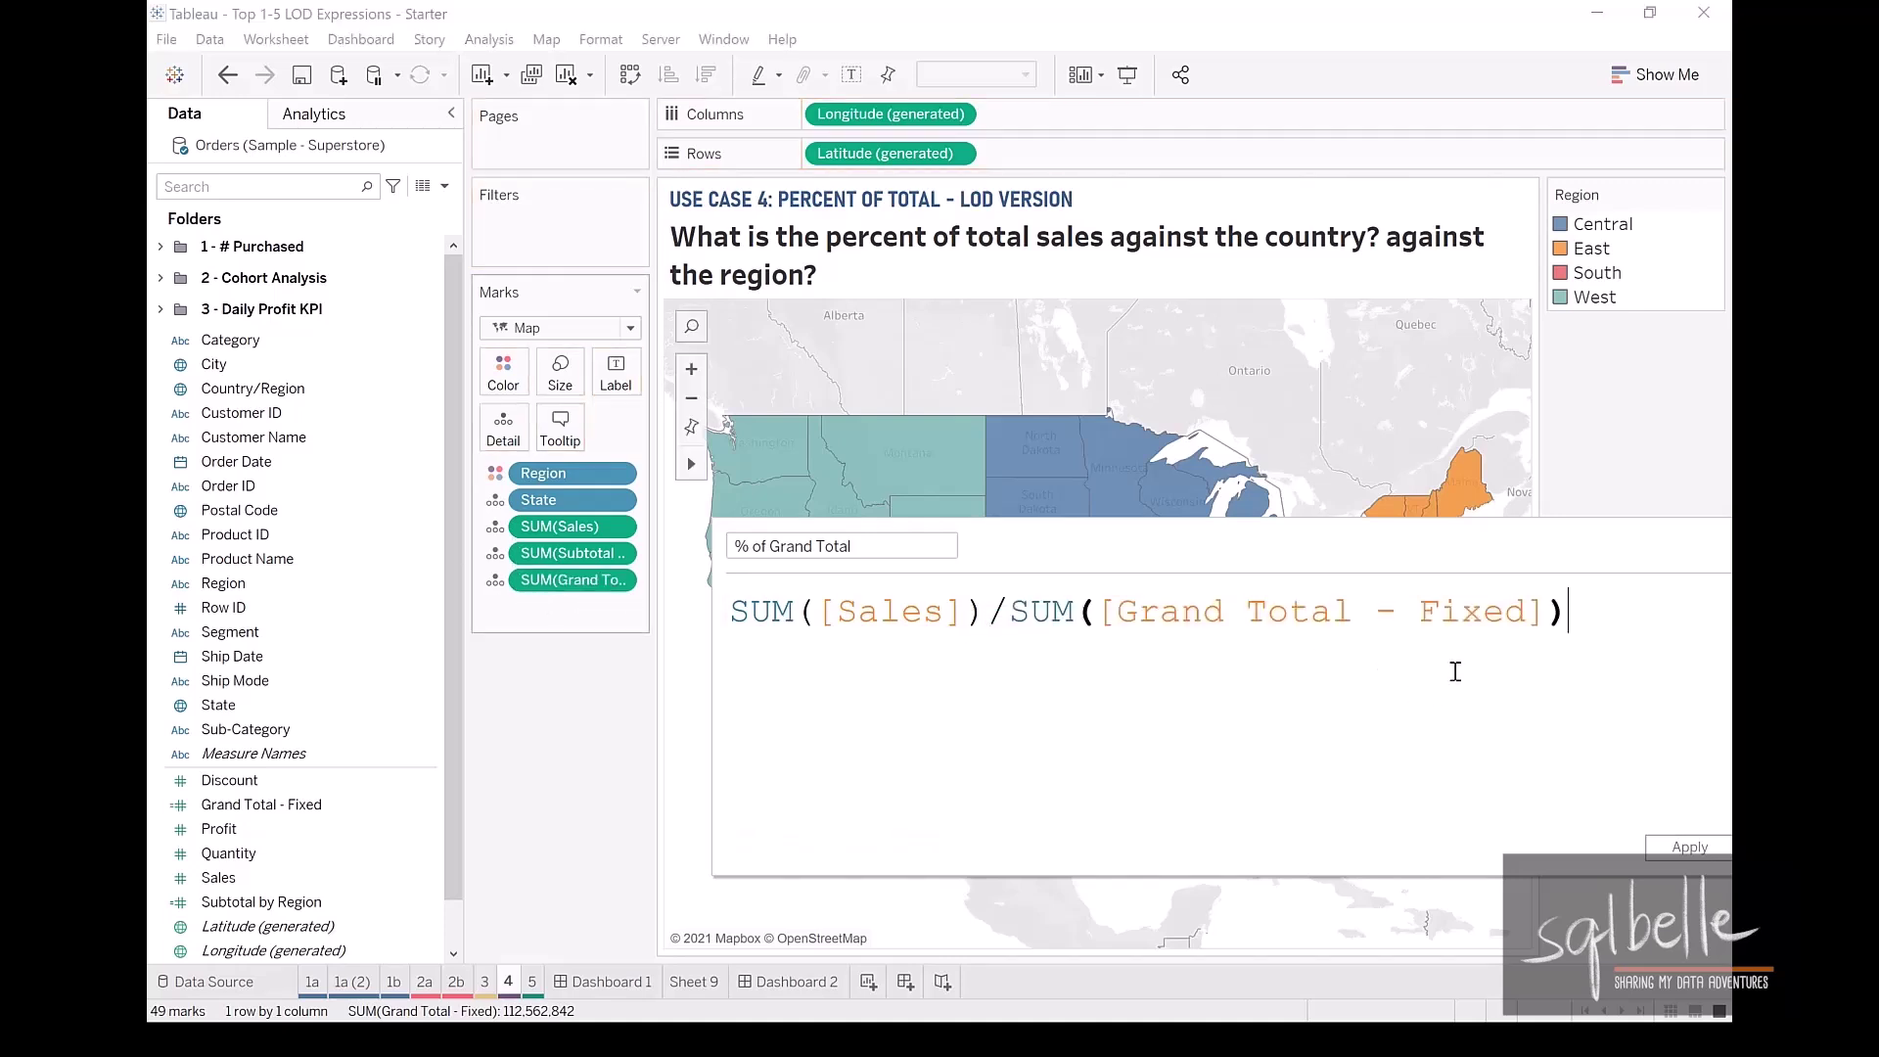
click(1664, 814)
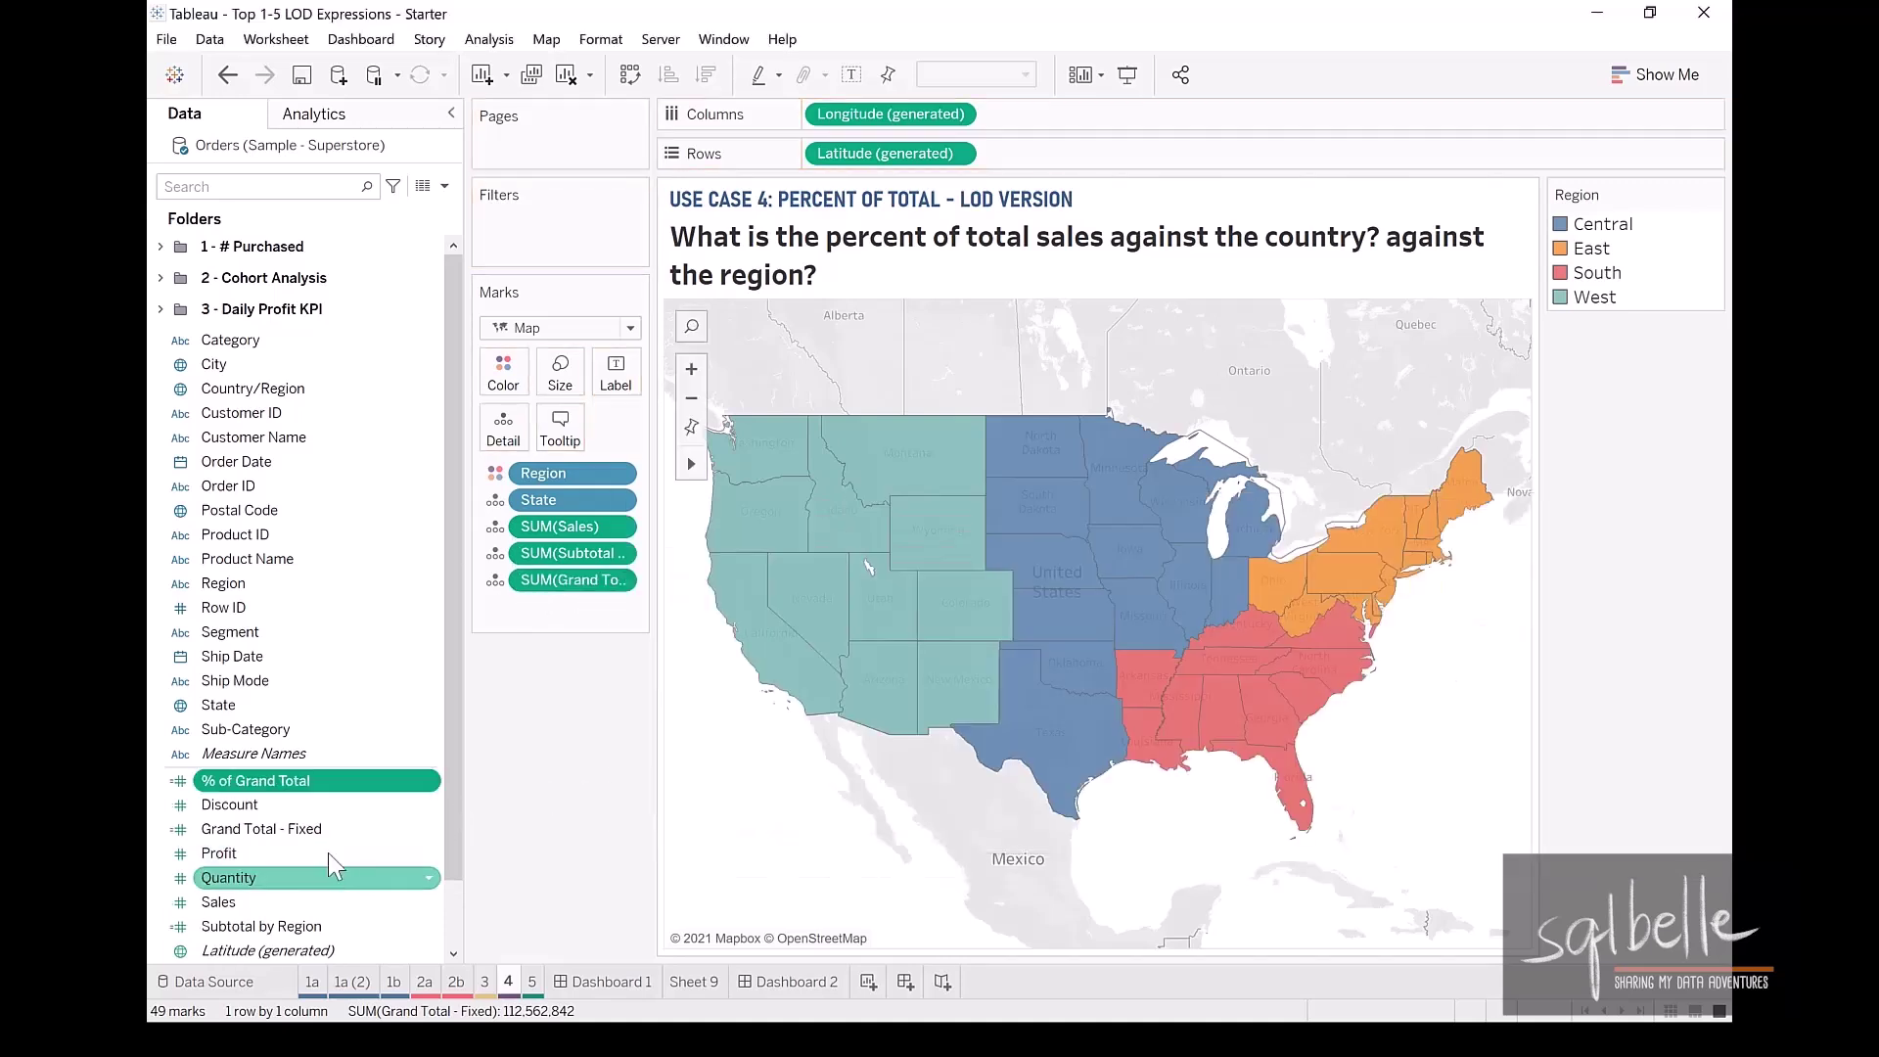
Give % of Grand Total a Percentage default number format and add it to the map's marks.
right_click(325, 782)
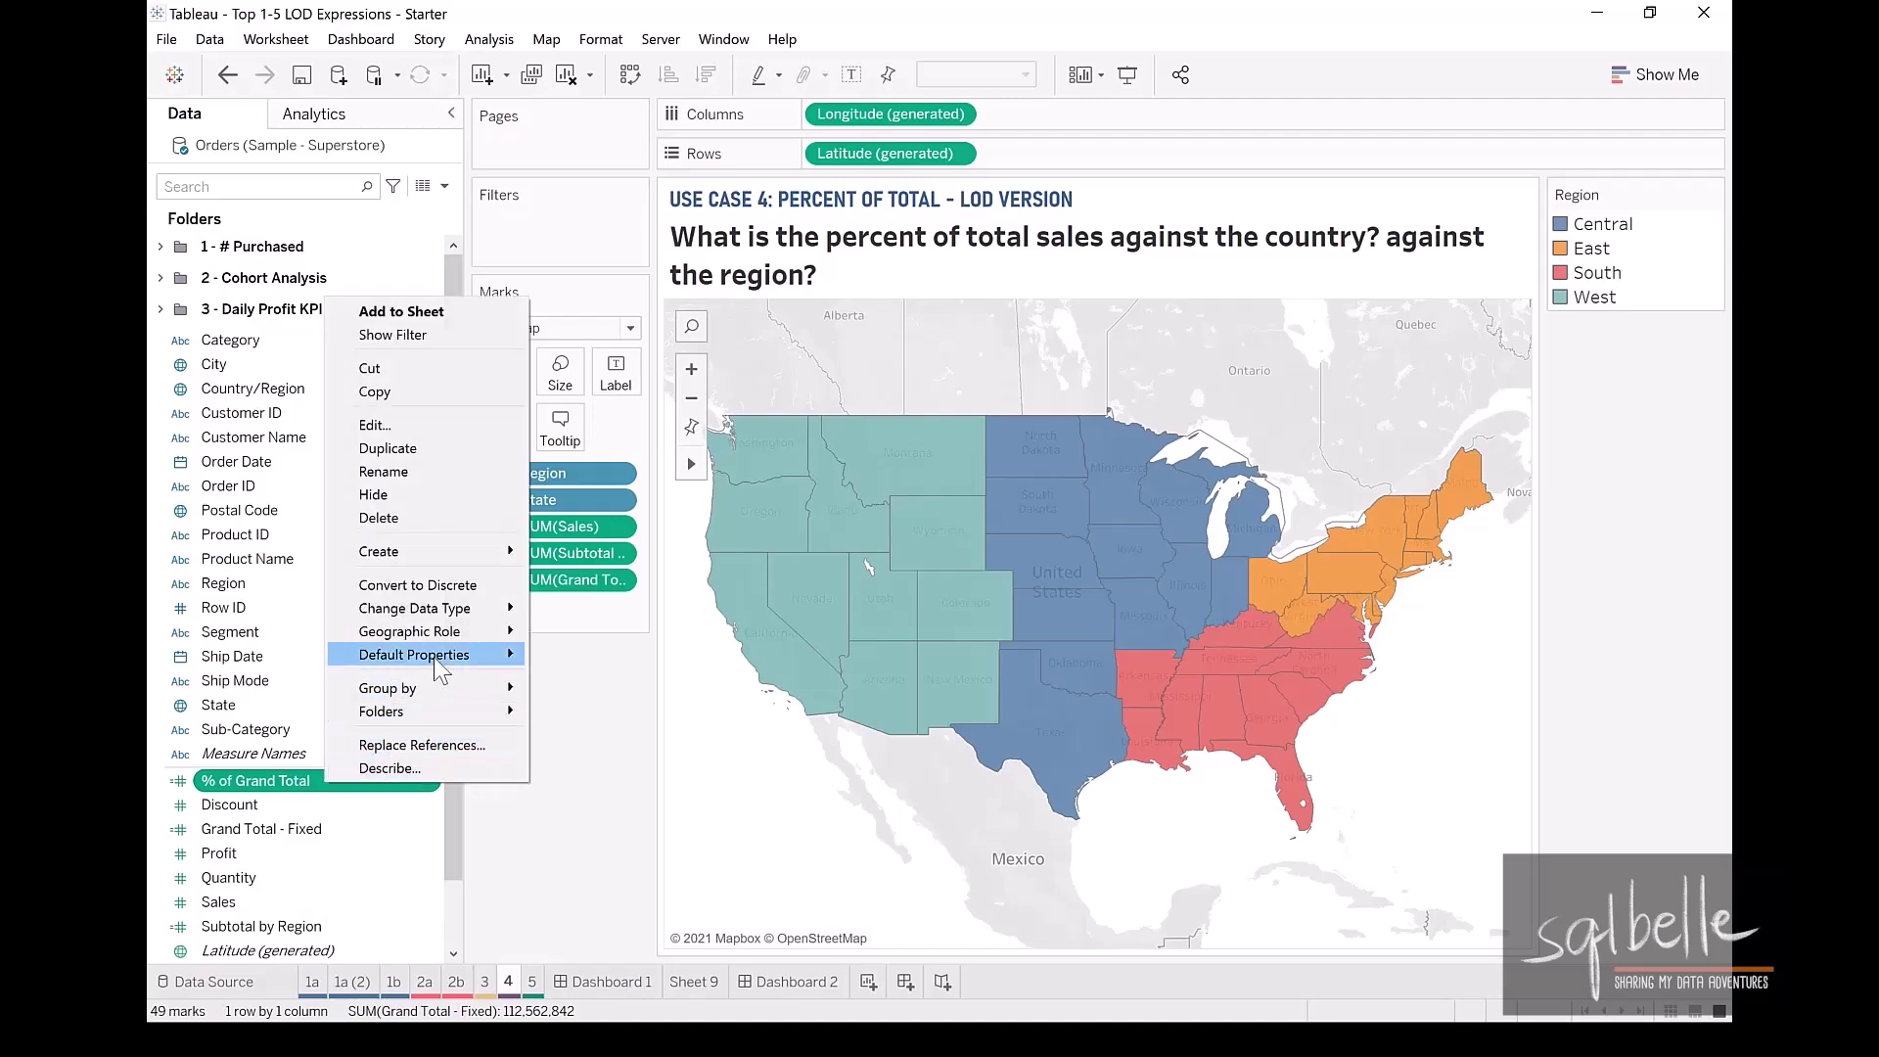
mouse_move(441, 669)
click(603, 705)
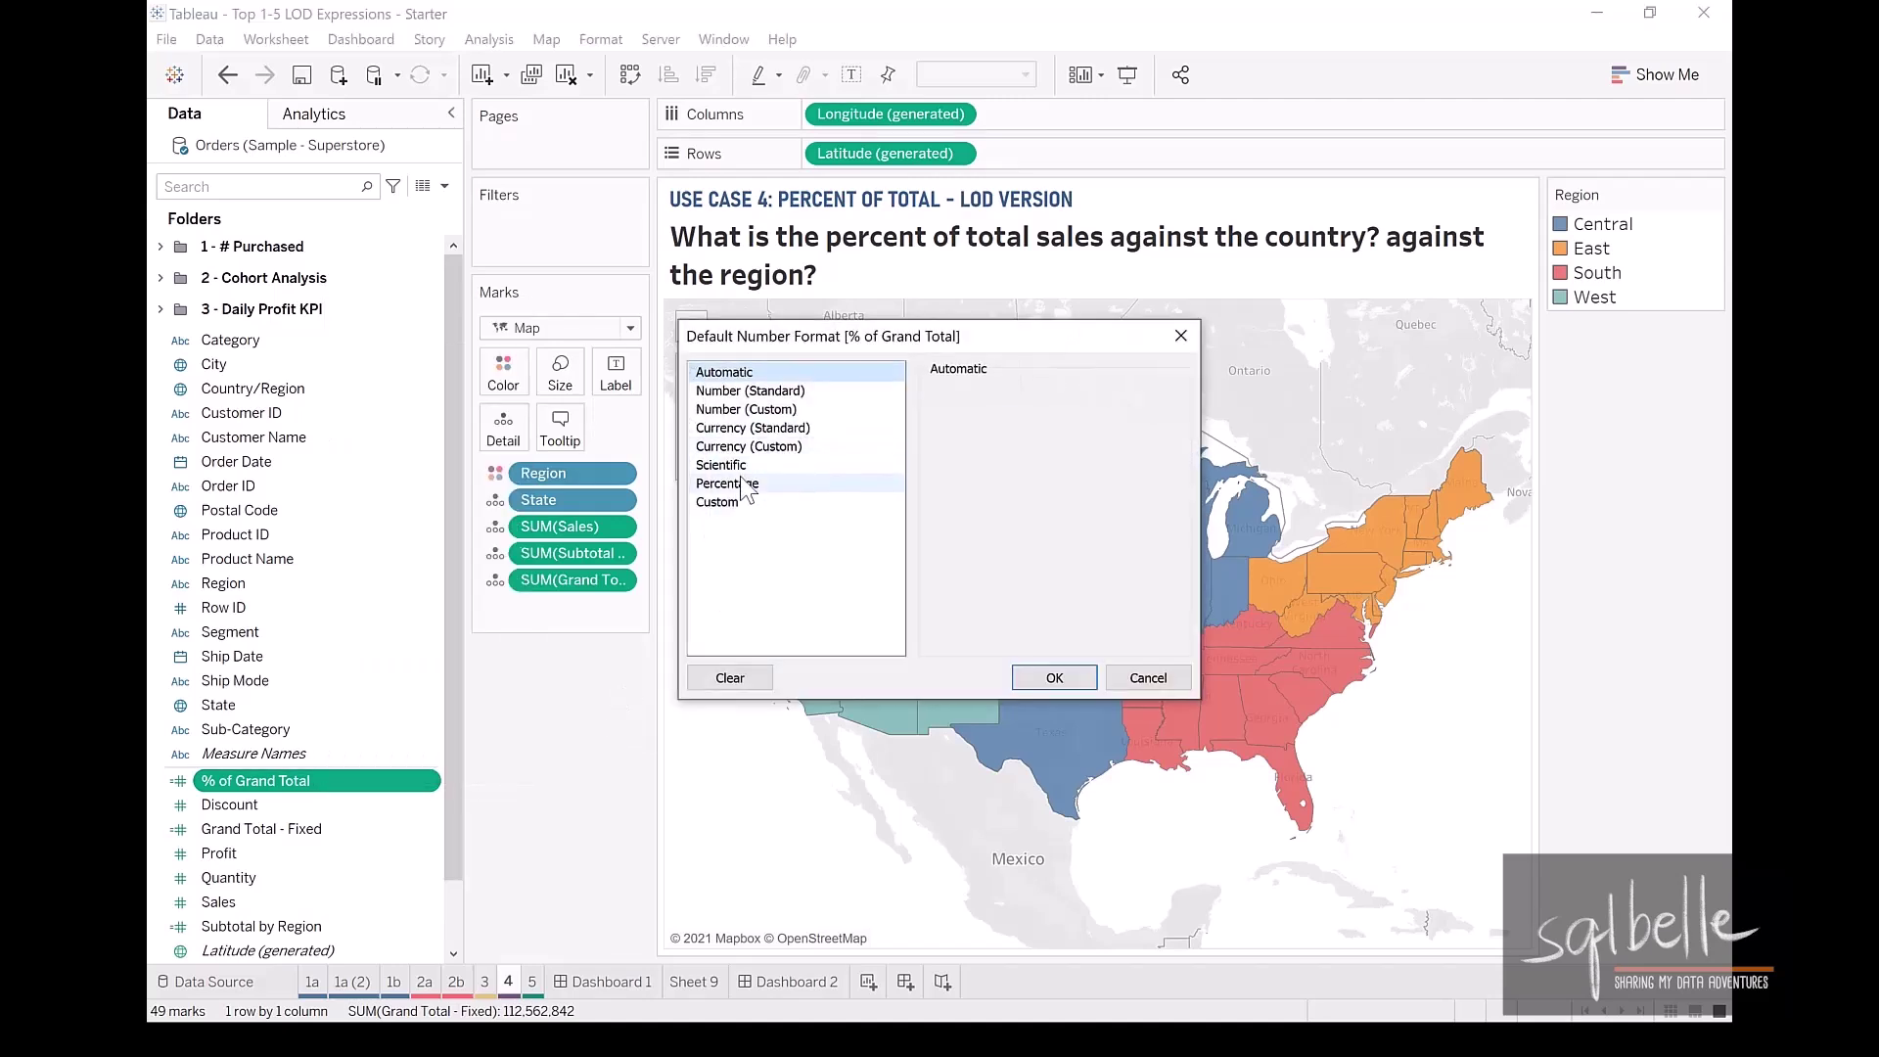
click(744, 484)
click(1044, 679)
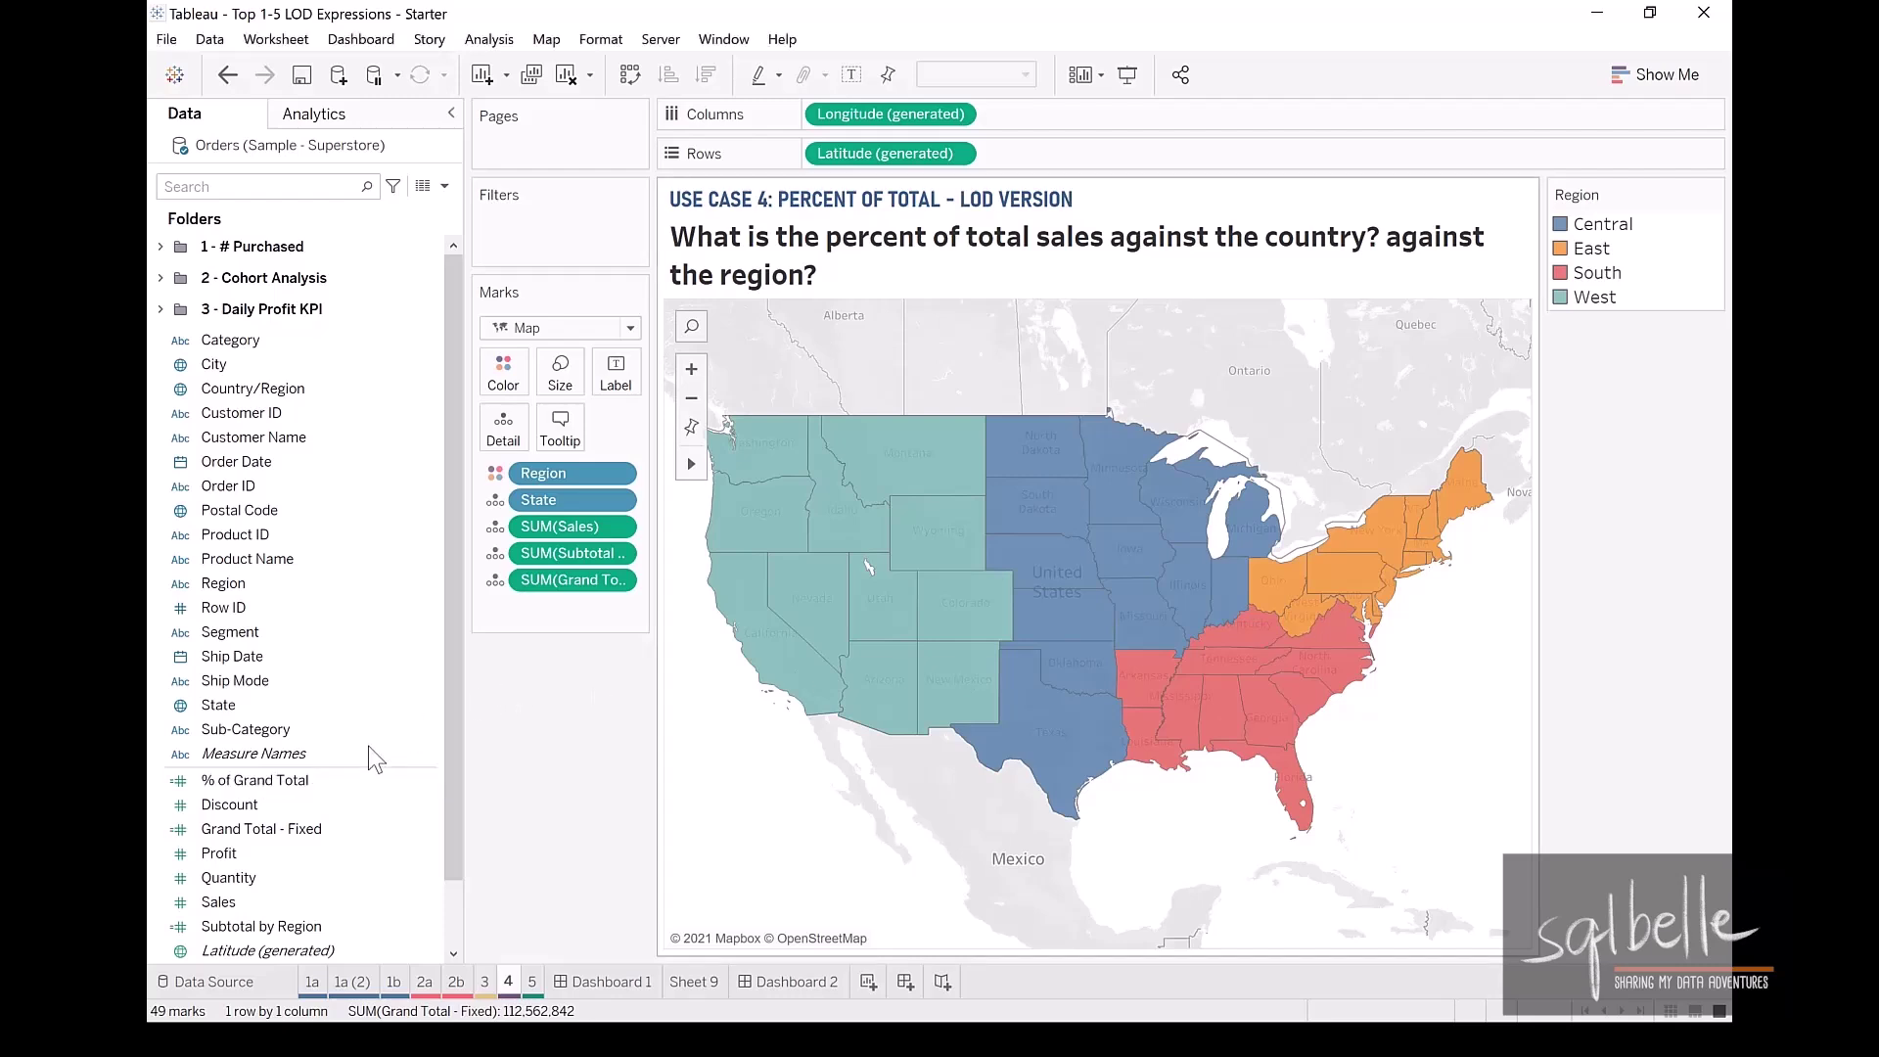
drag(338, 780, 523, 441)
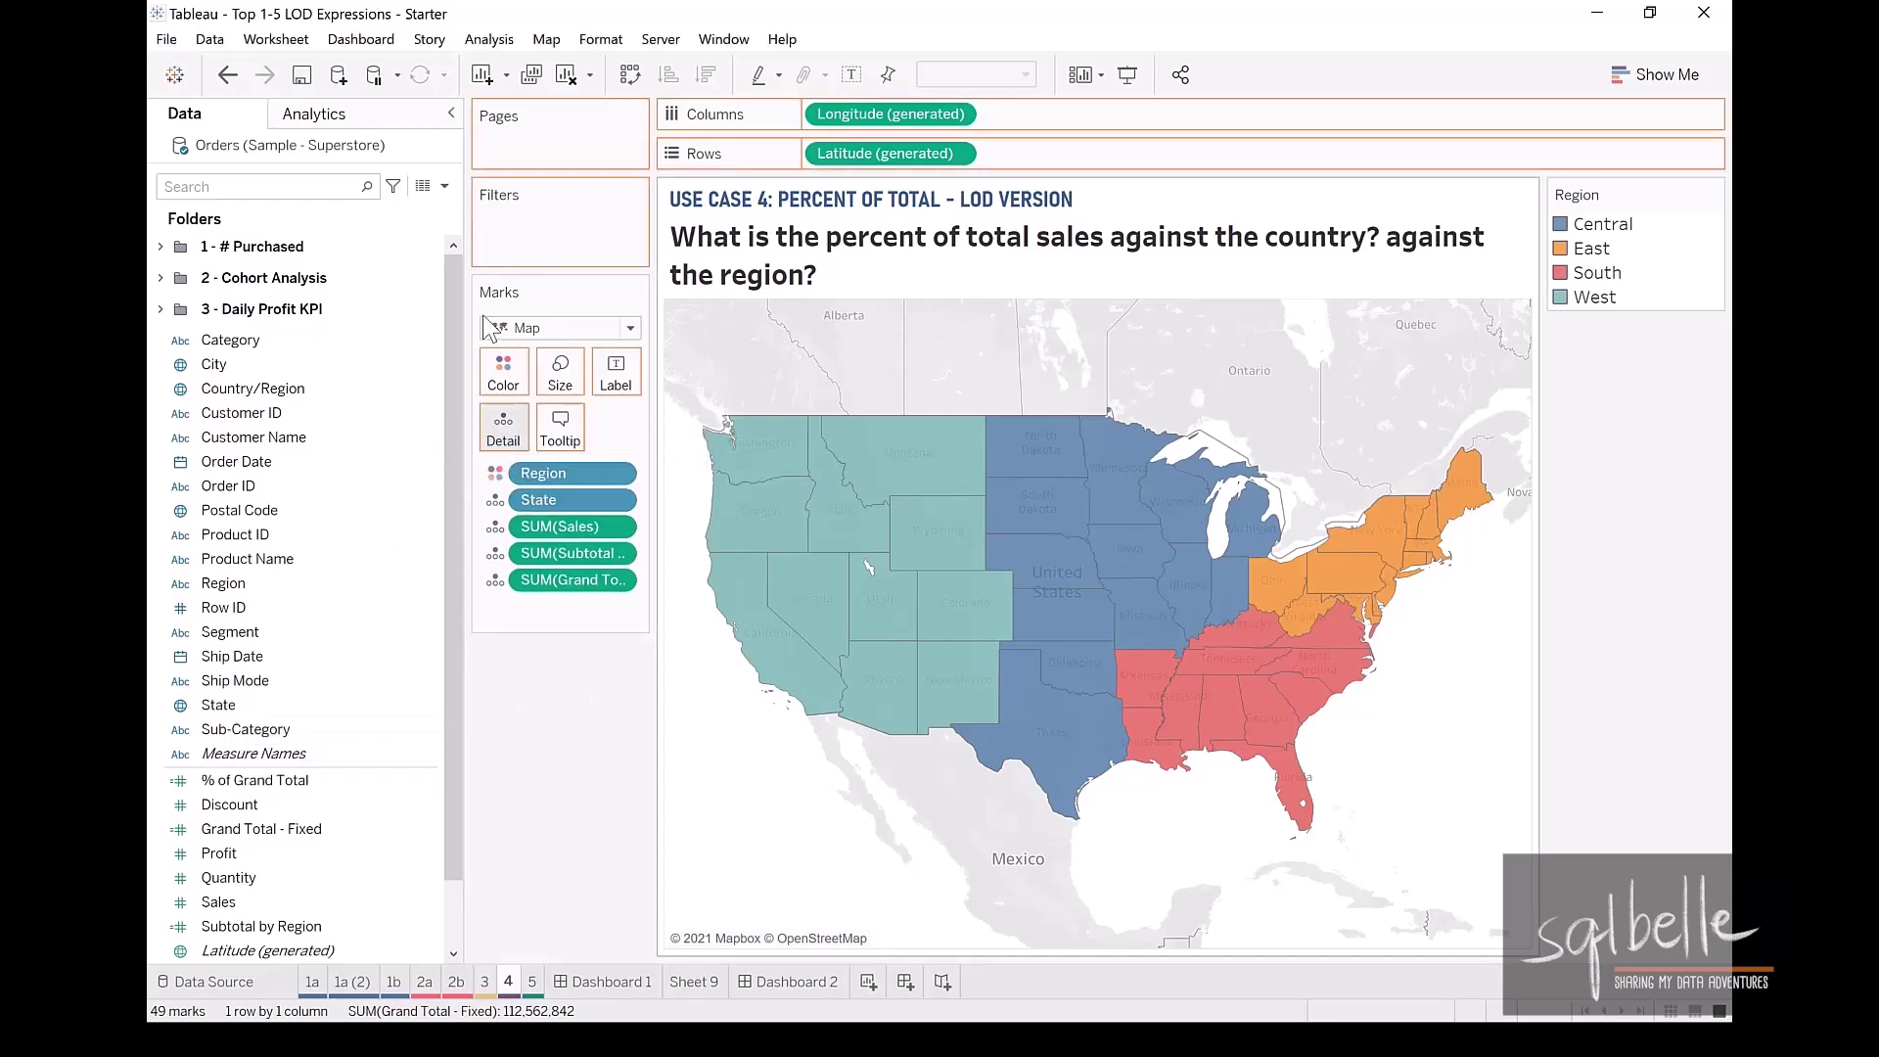
Duplicate % of Grand Total and rename the copy '% of Region Total'.
right_click(286, 780)
click(387, 448)
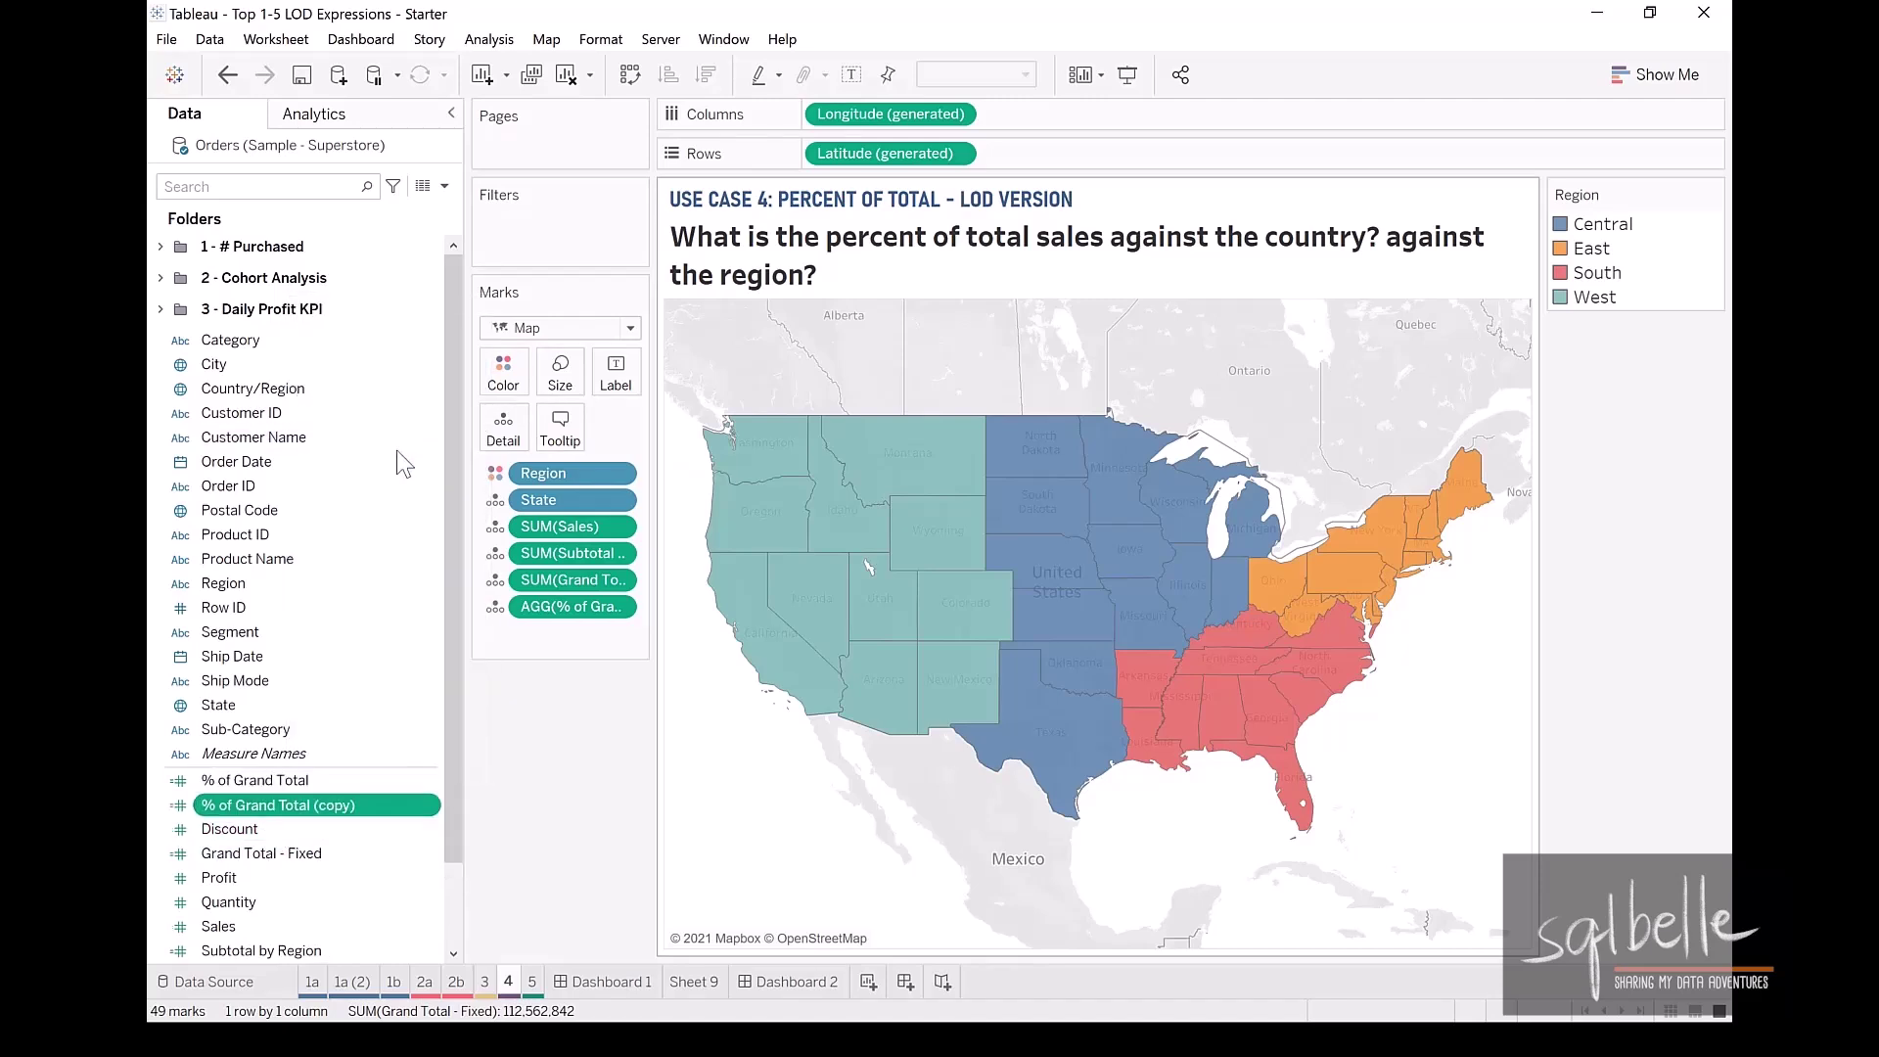
right_click(383, 804)
click(460, 449)
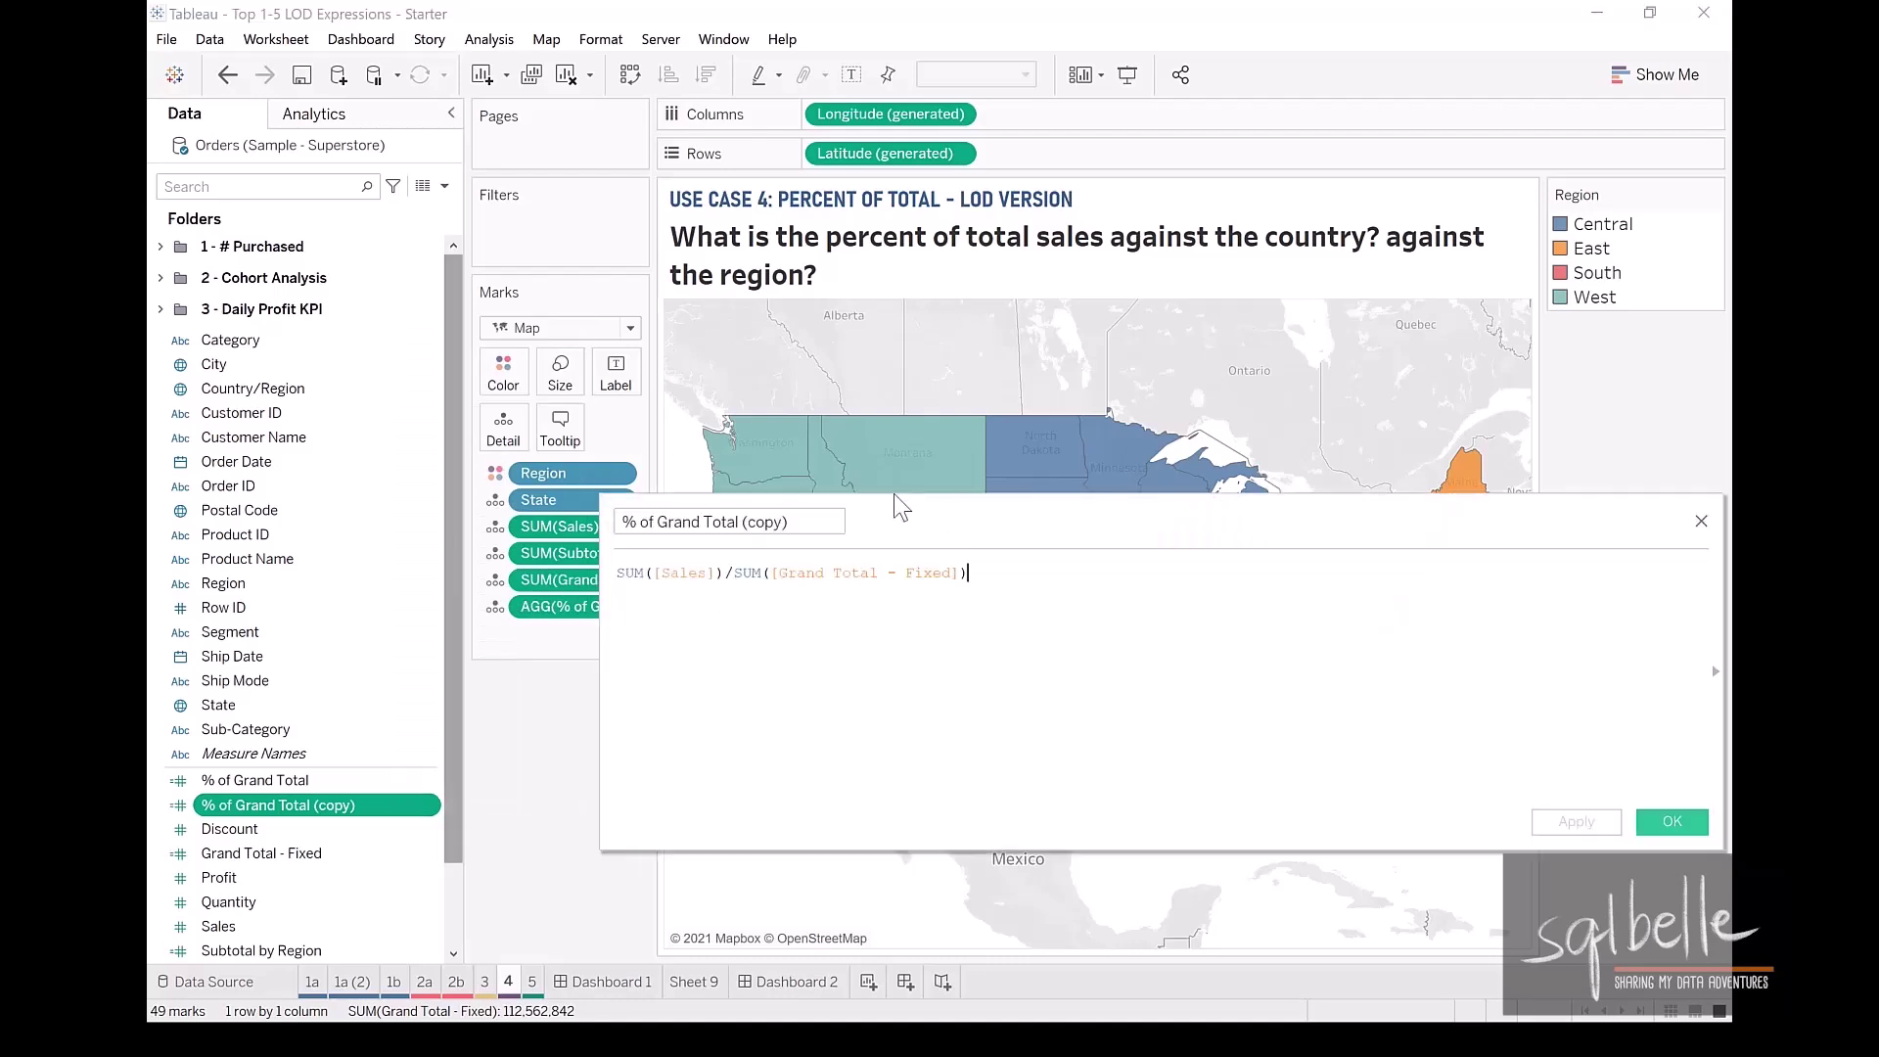
drag(661, 529, 1019, 532)
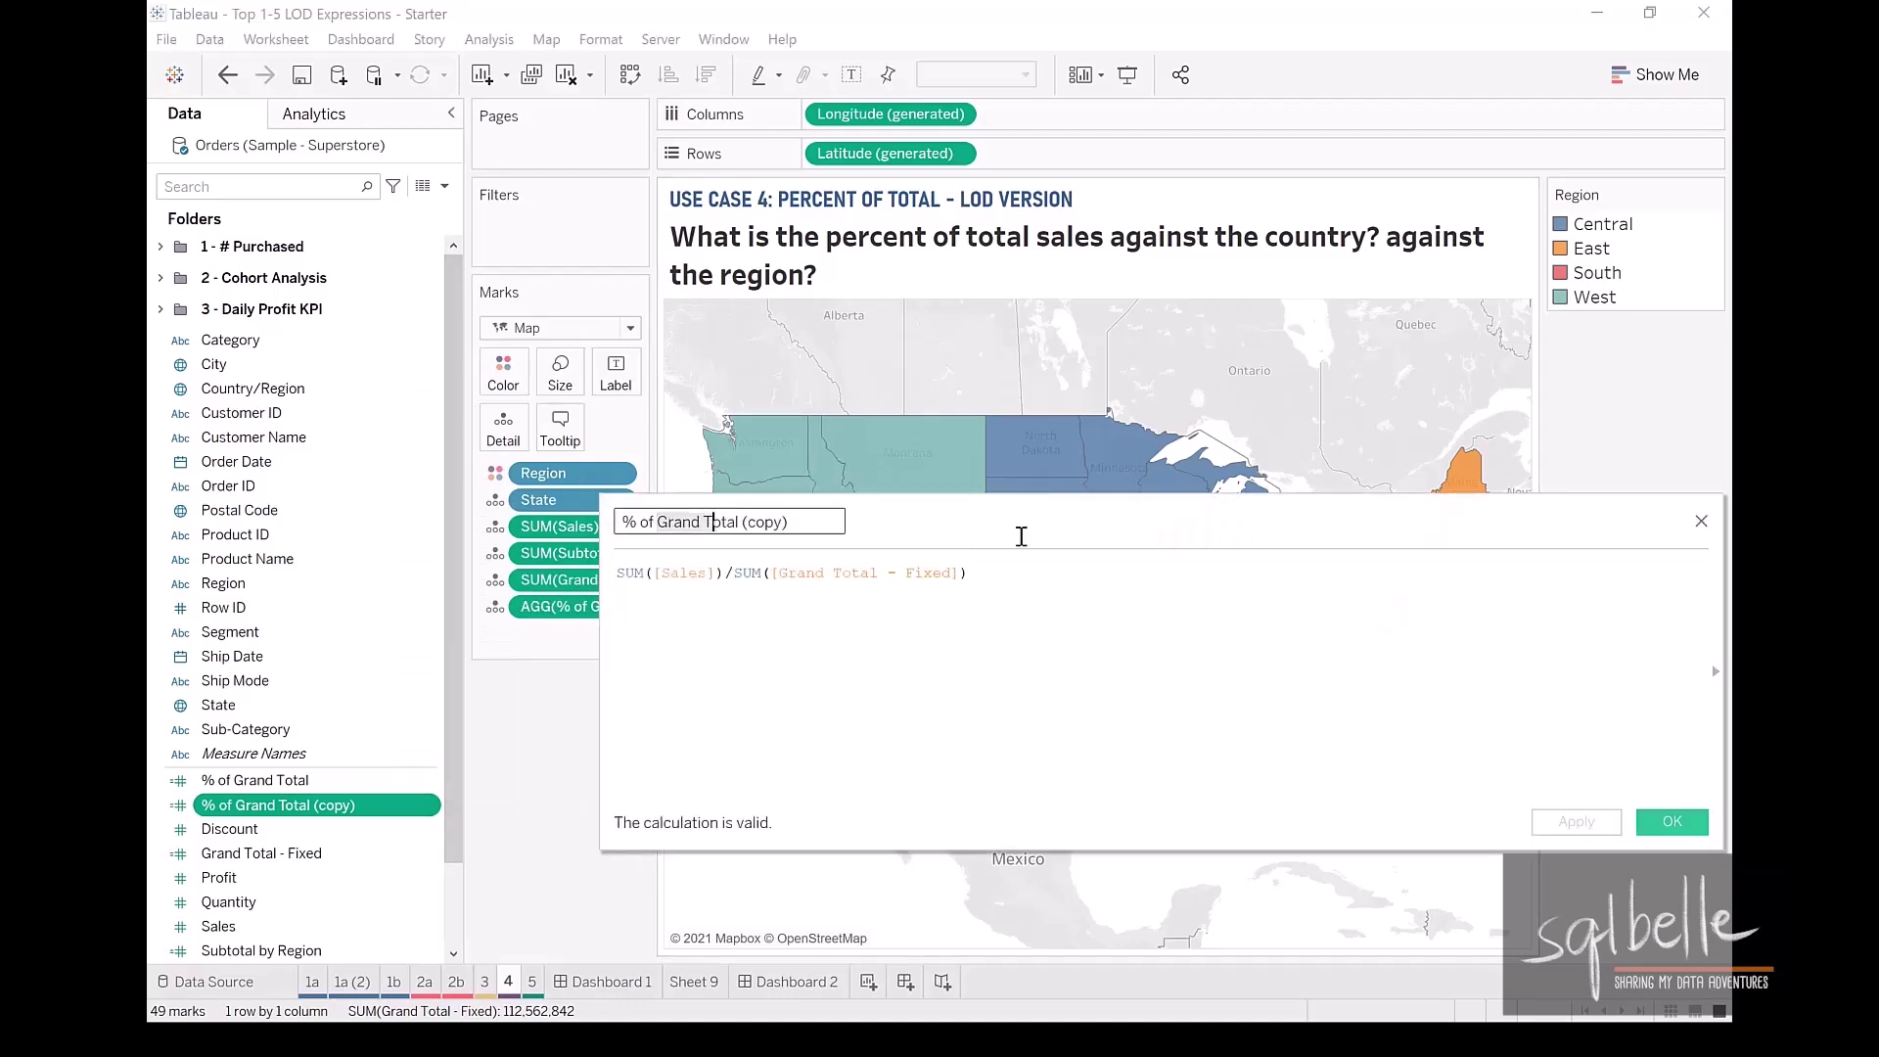
text(Region Total)
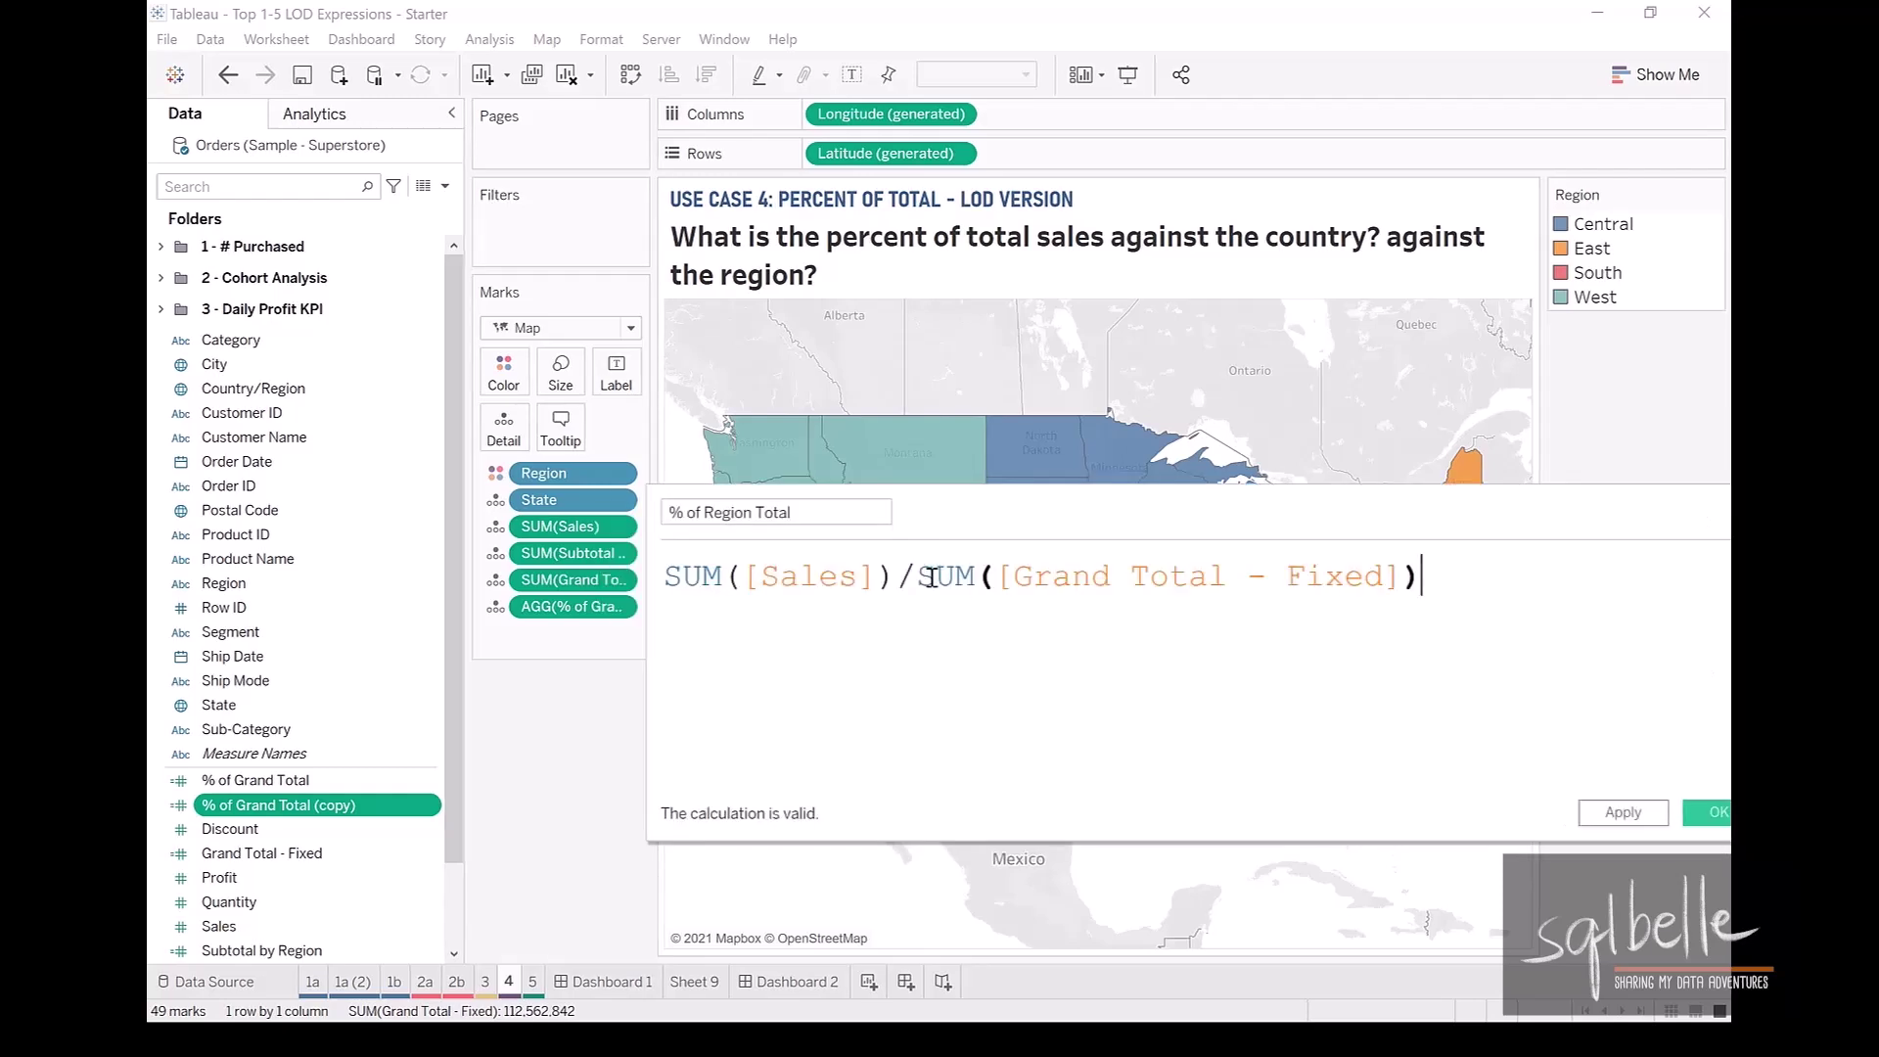
Replace its divisor with SUM([Subtotal by Region]) and save the field.
drag(918, 575, 1447, 577)
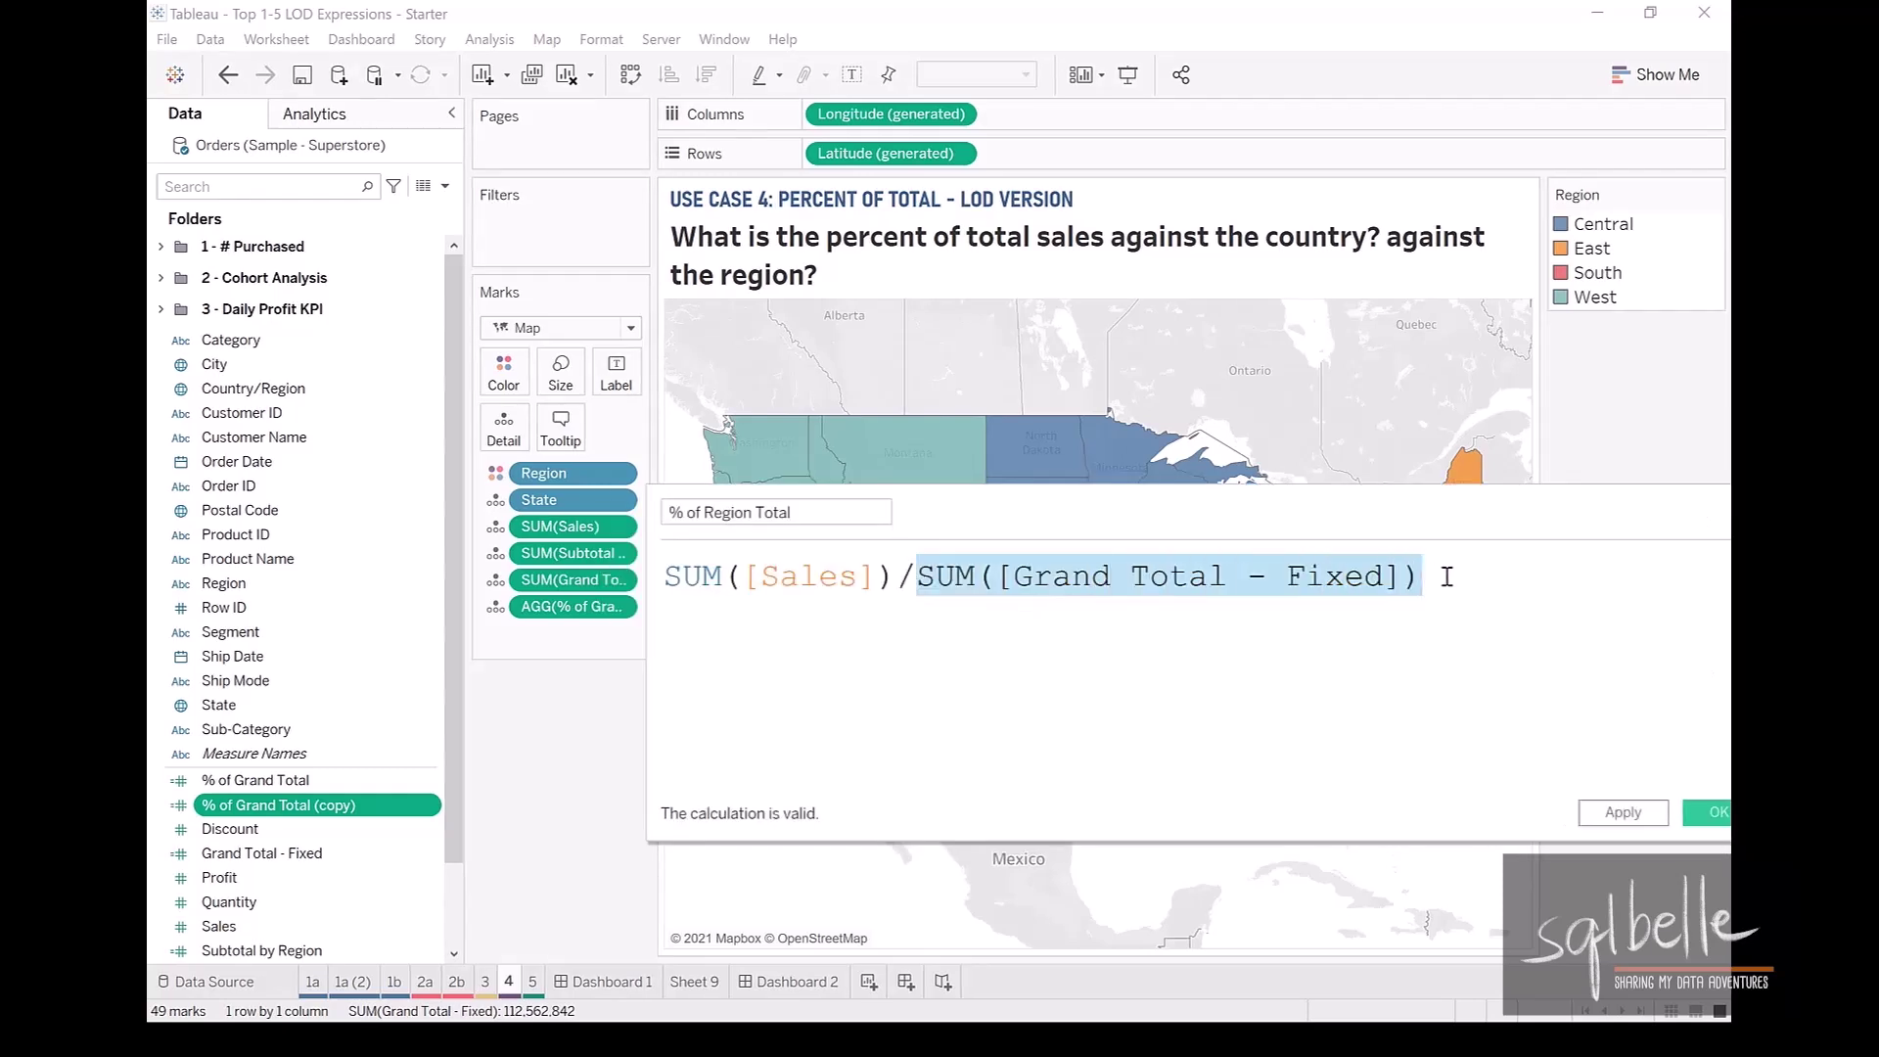
key(BackSpace)
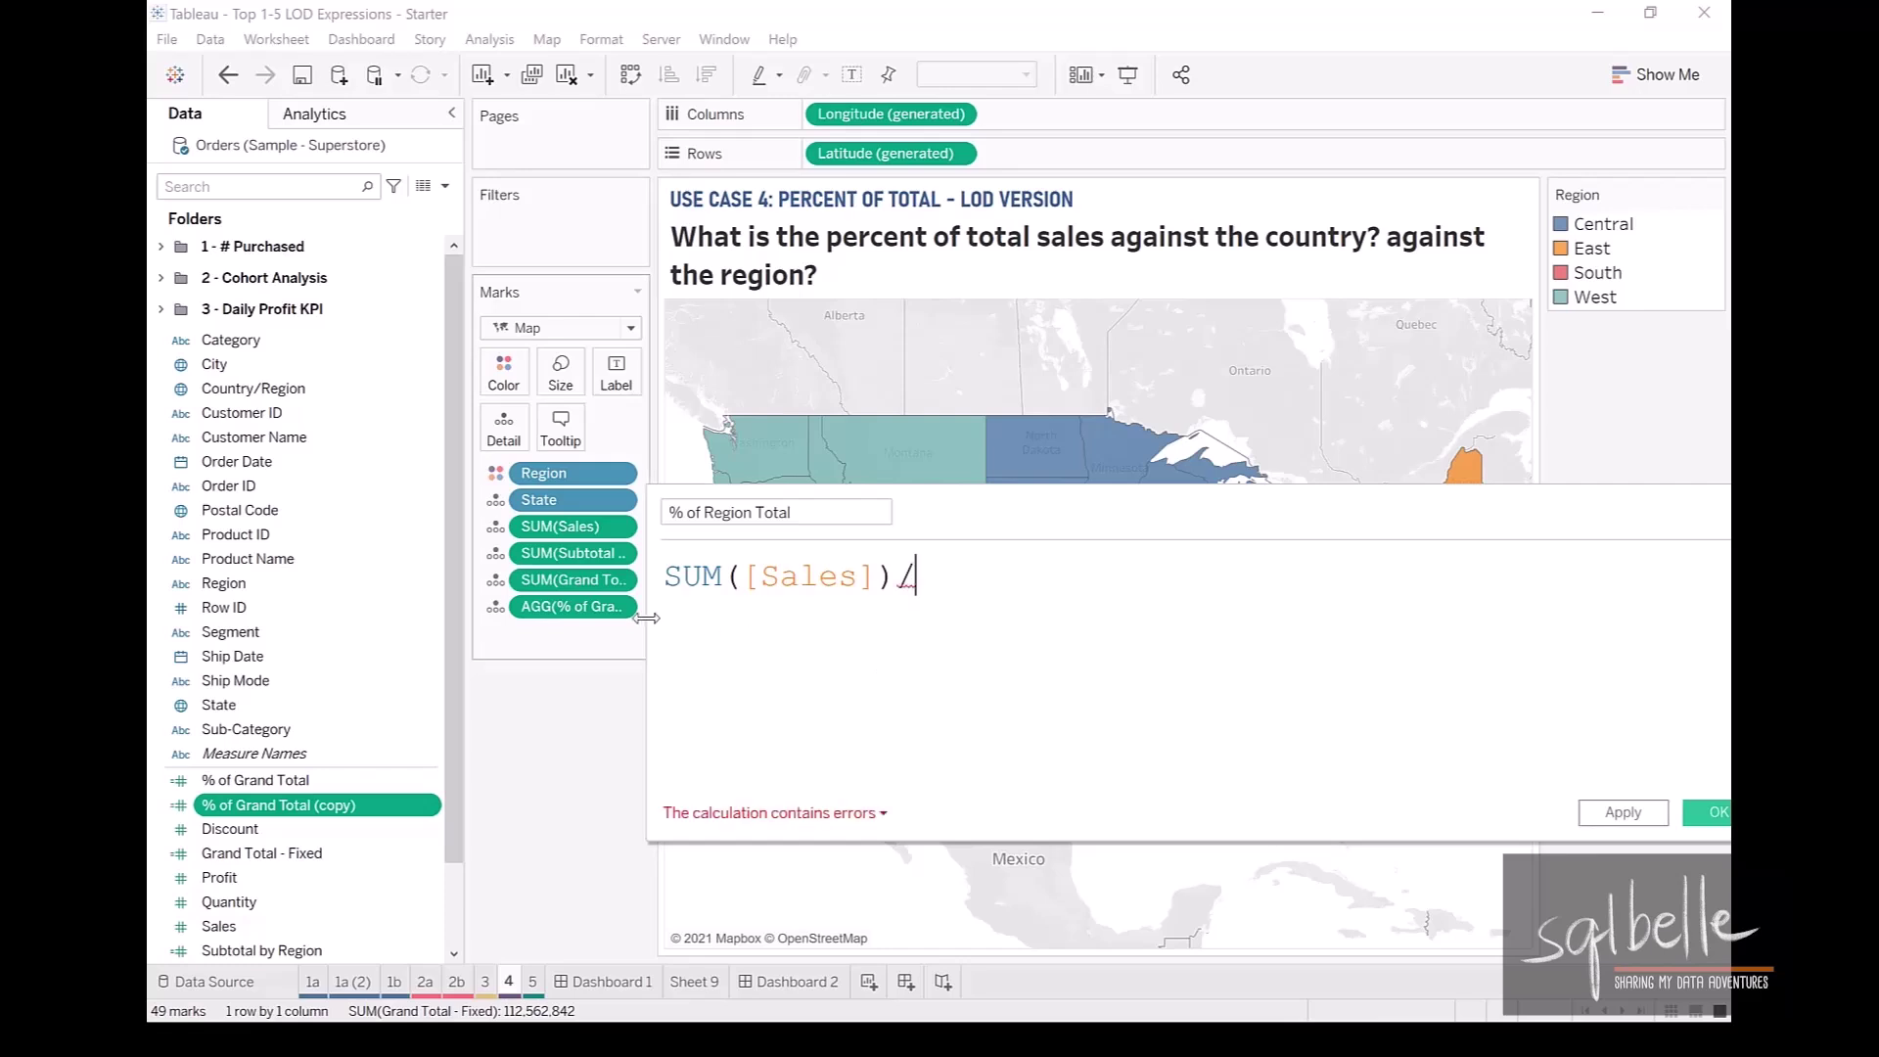
drag(608, 552, 1438, 688)
click(1708, 813)
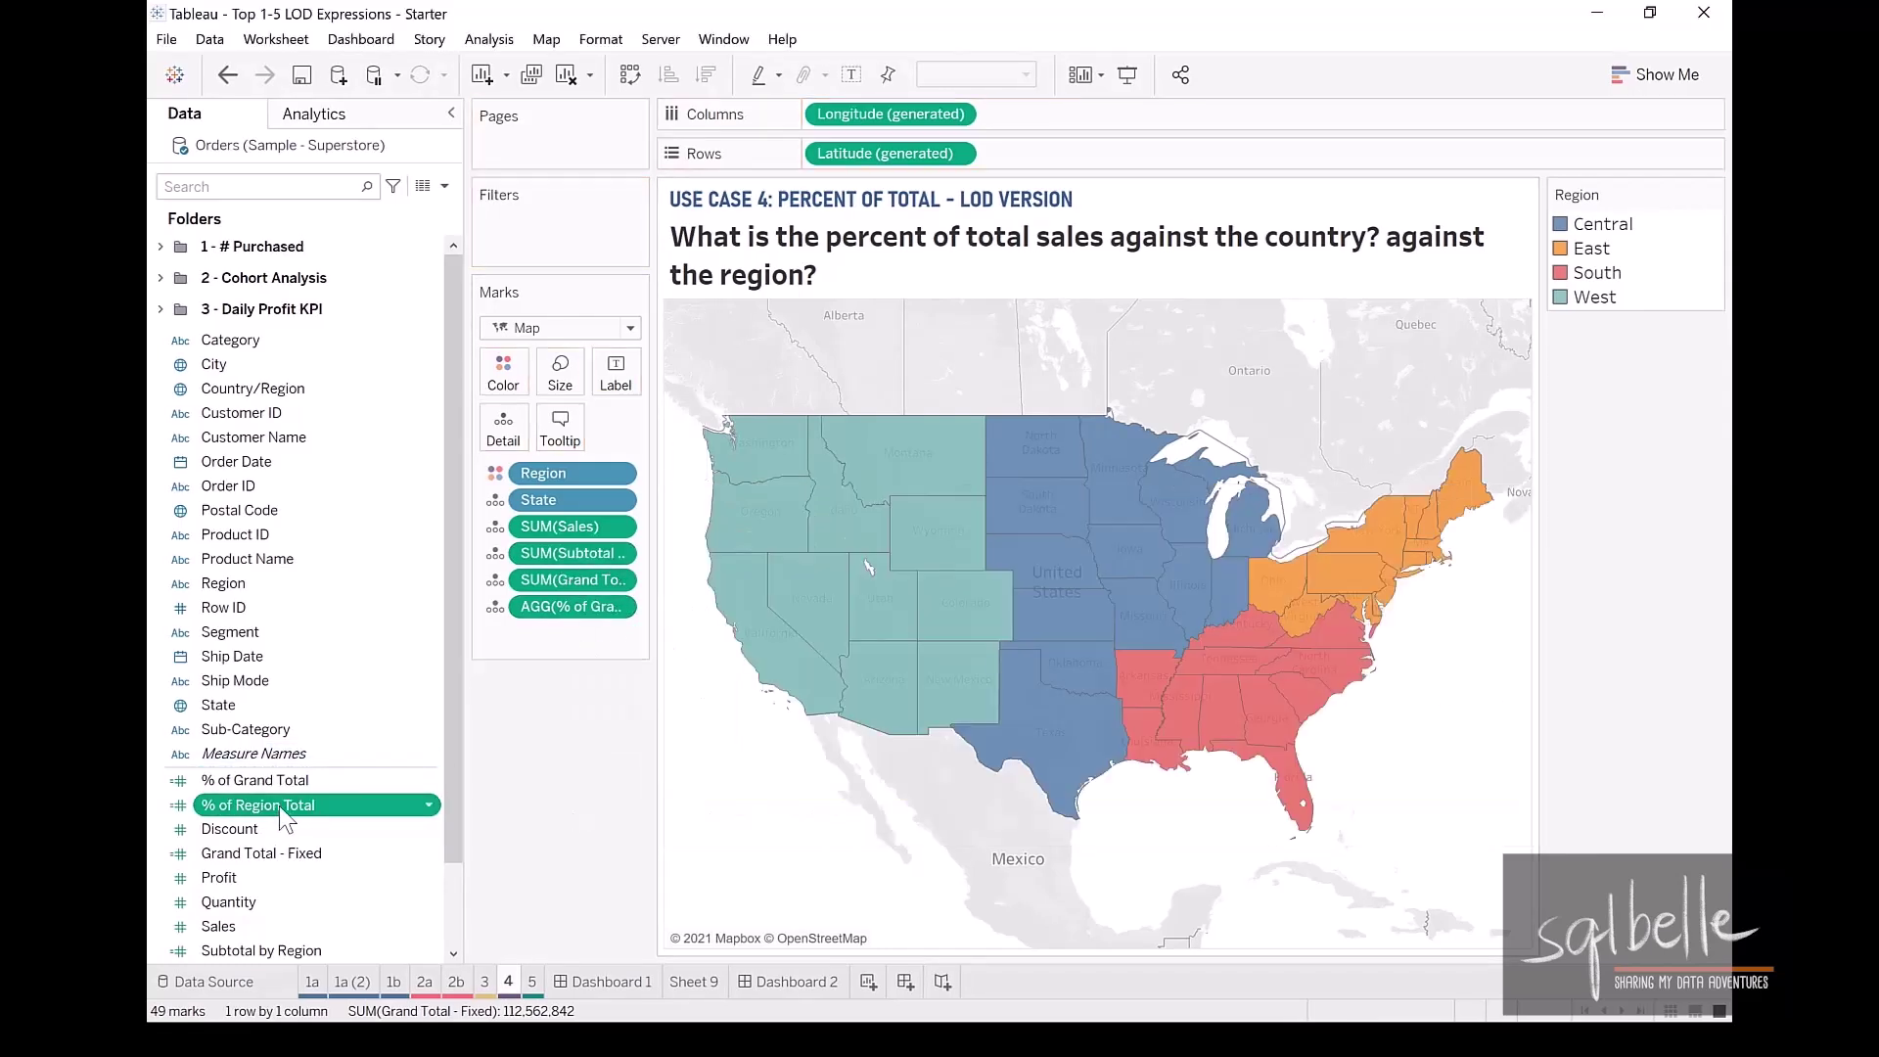
Add % of Region Total to the map's marks and select California's mark (63.09% of West).
drag(259, 805, 501, 456)
mouse_move(769, 470)
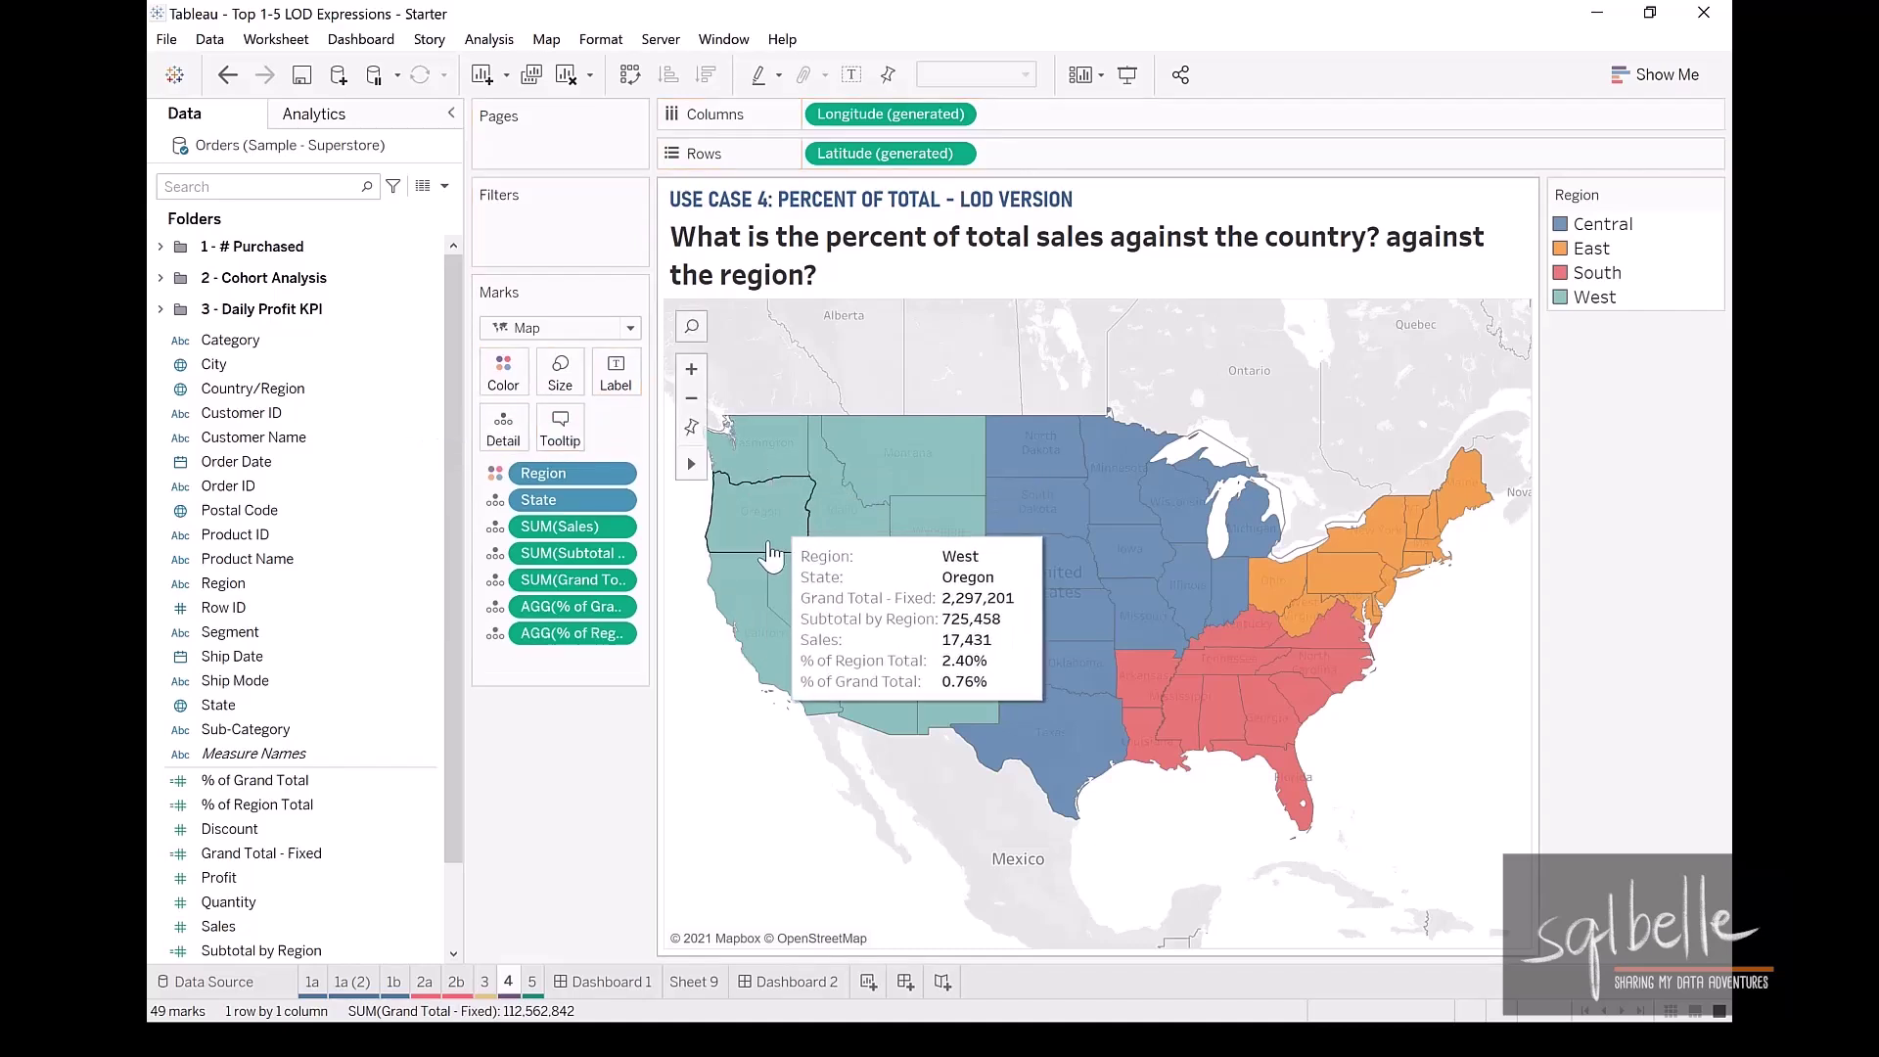
mouse_move(759, 587)
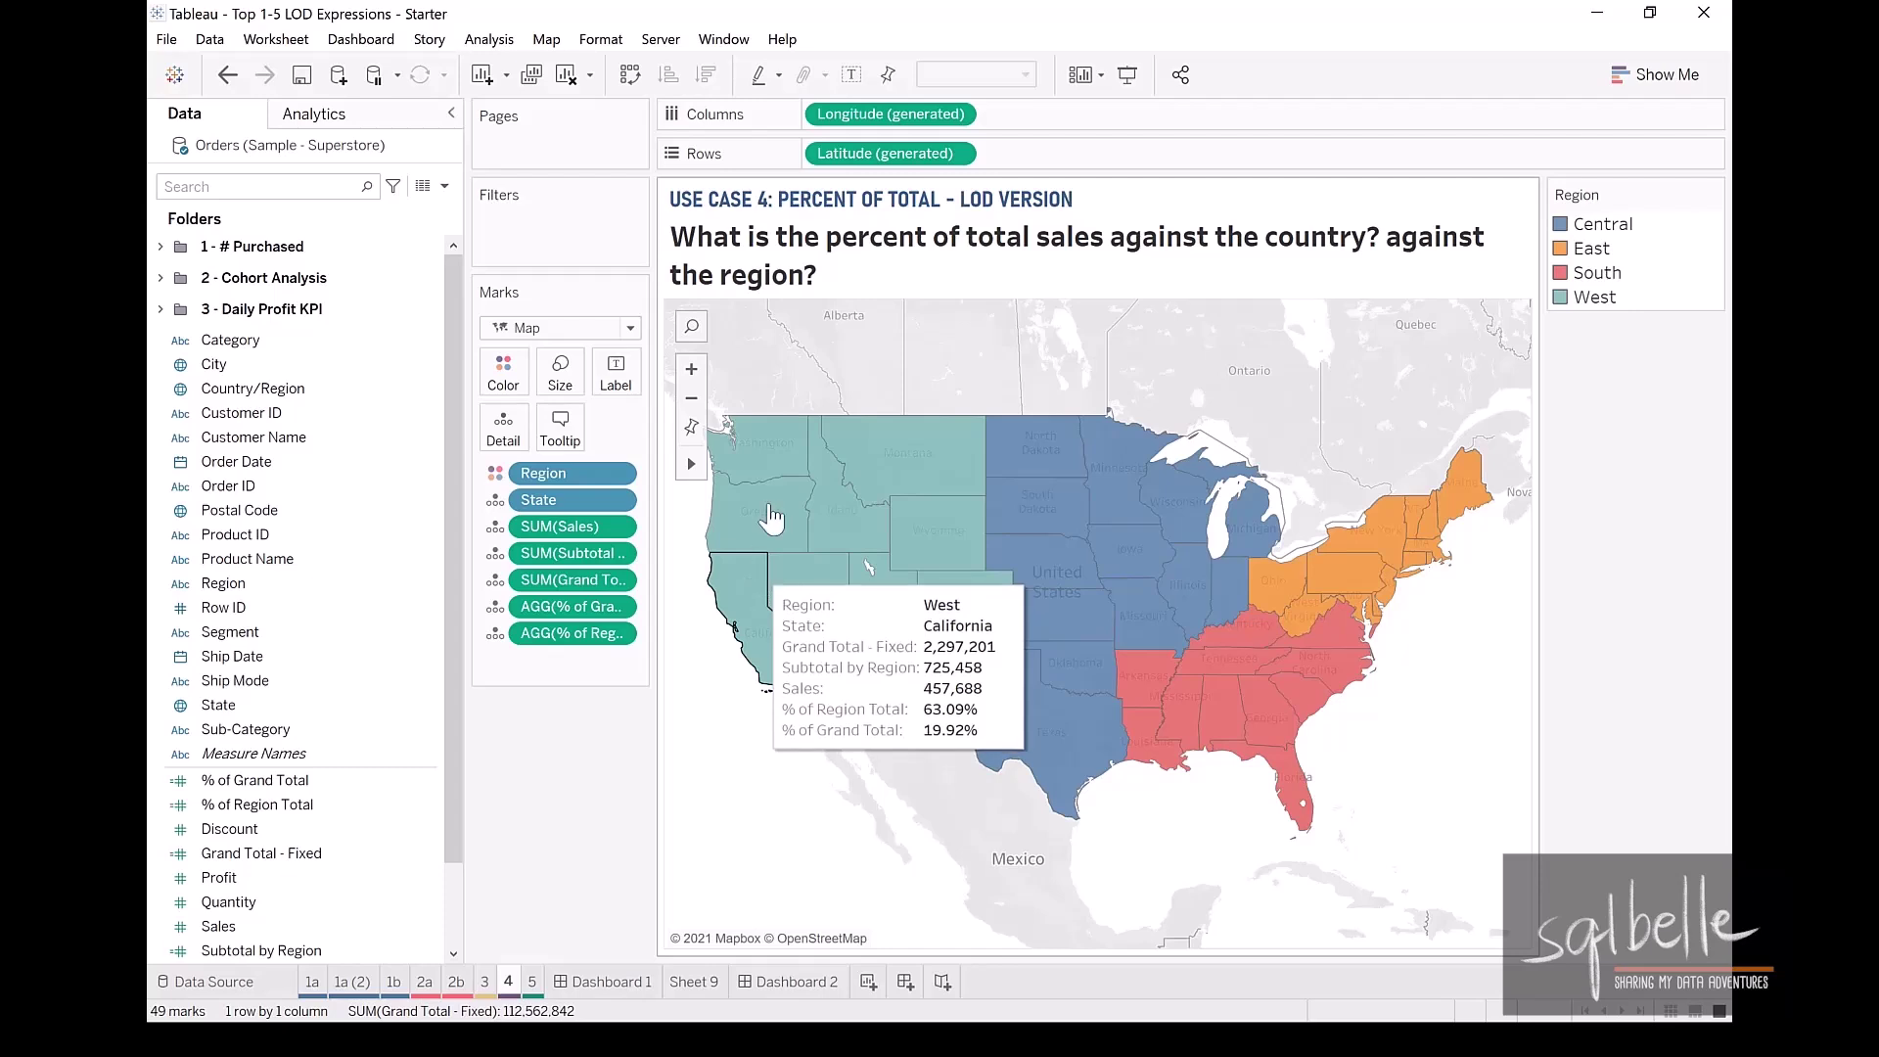
click(746, 609)
Annotate California's mark with its sales, West subtotal and both percentages.
right_click(746, 607)
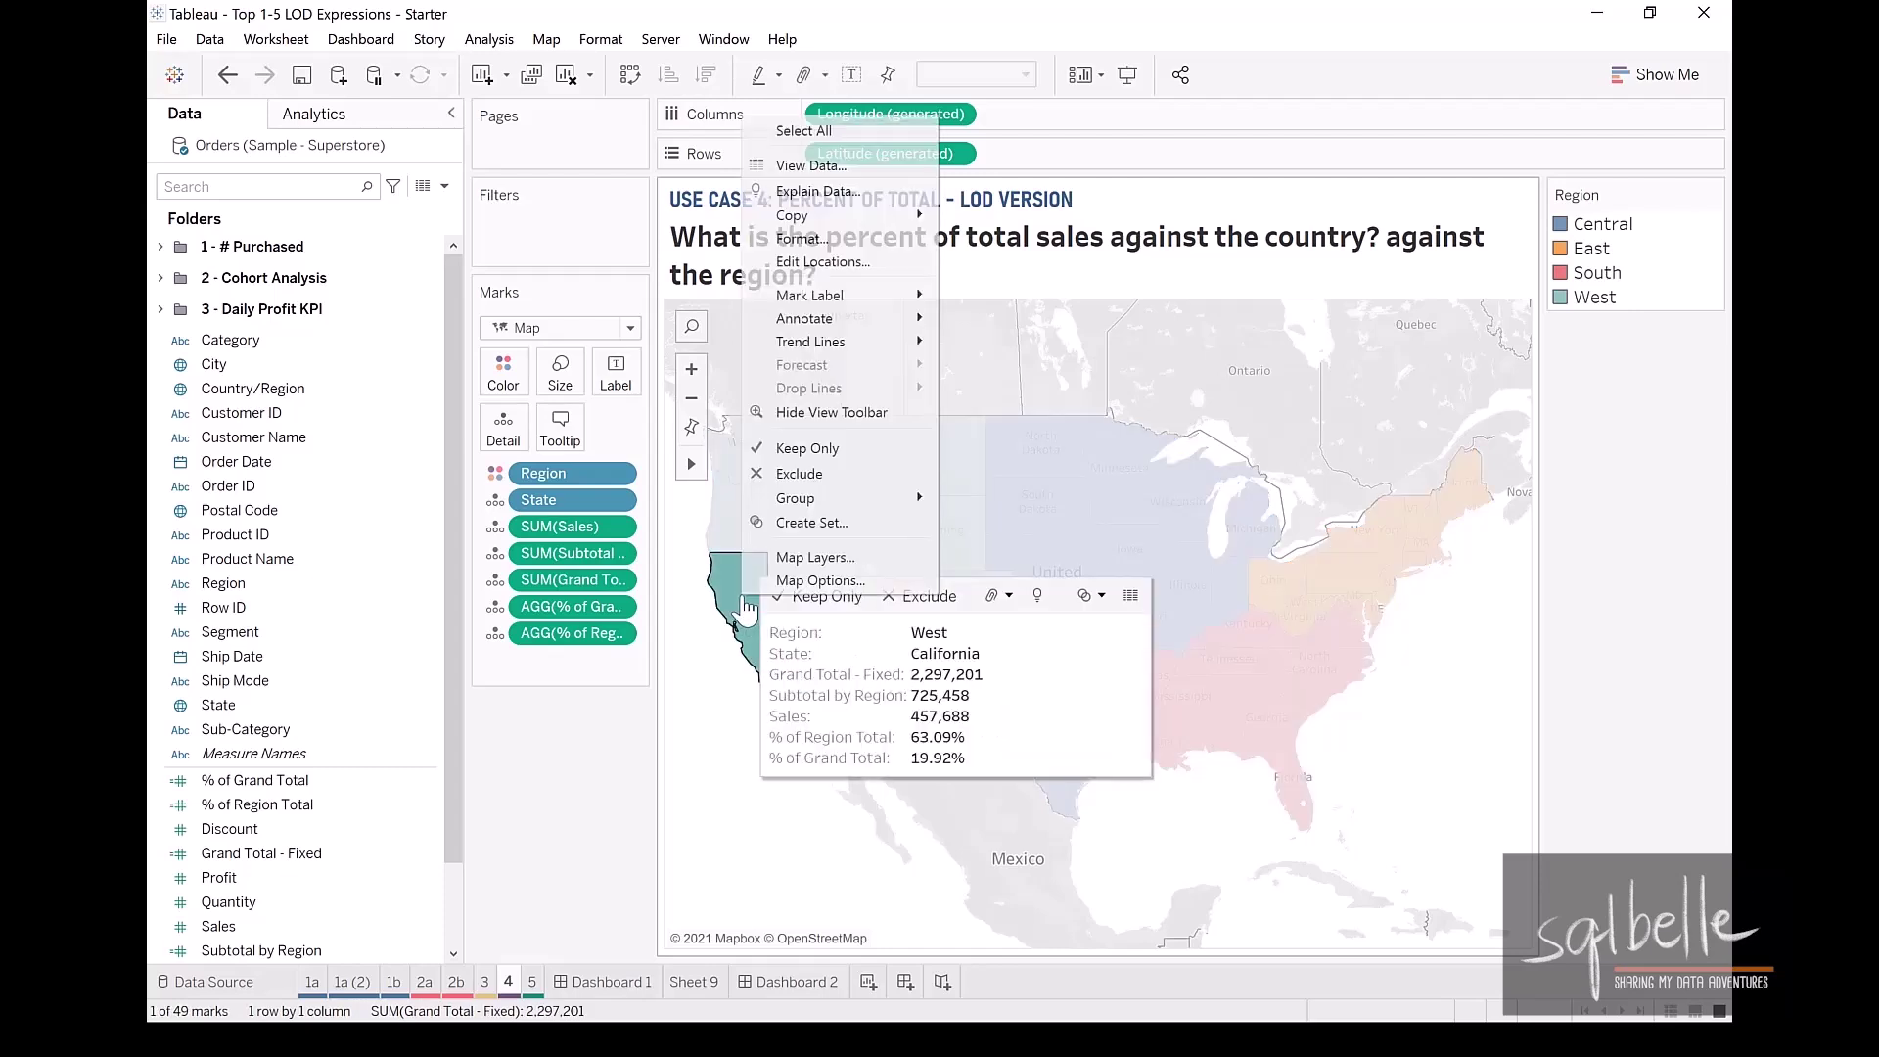
mouse_move(866, 318)
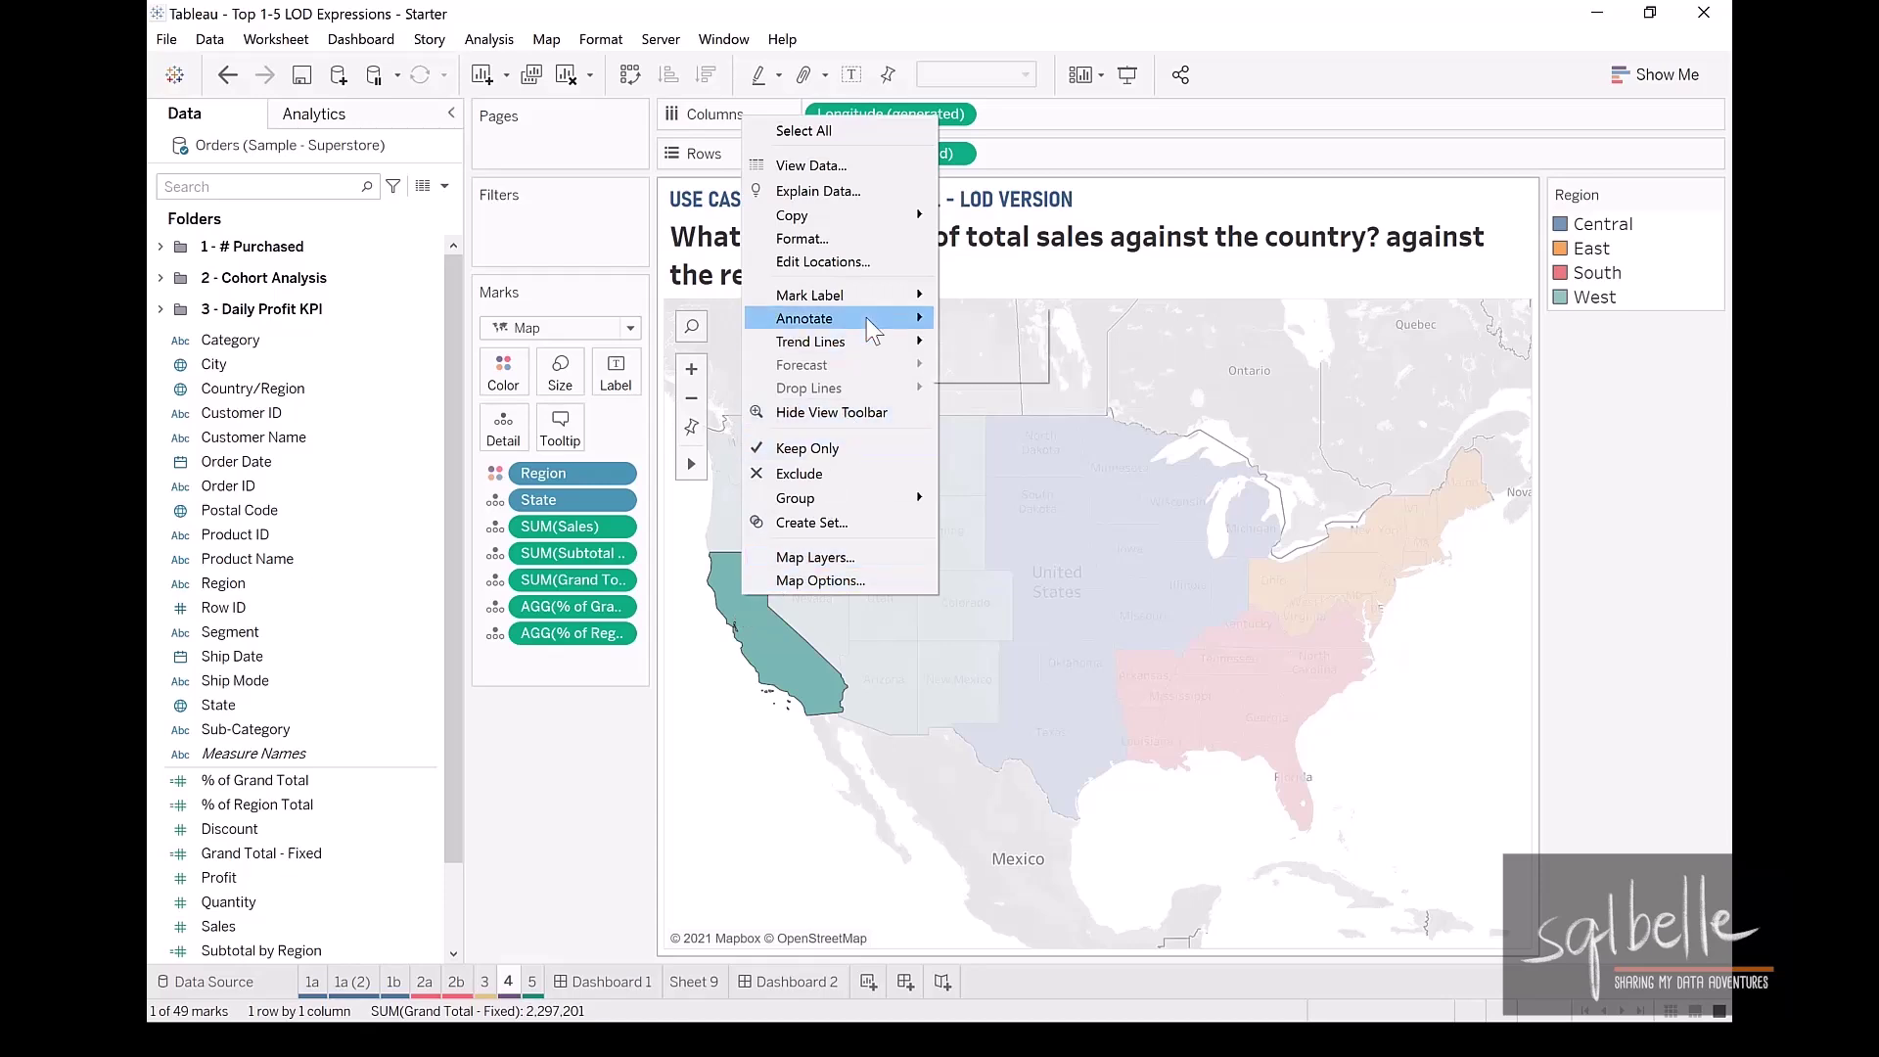
click(969, 319)
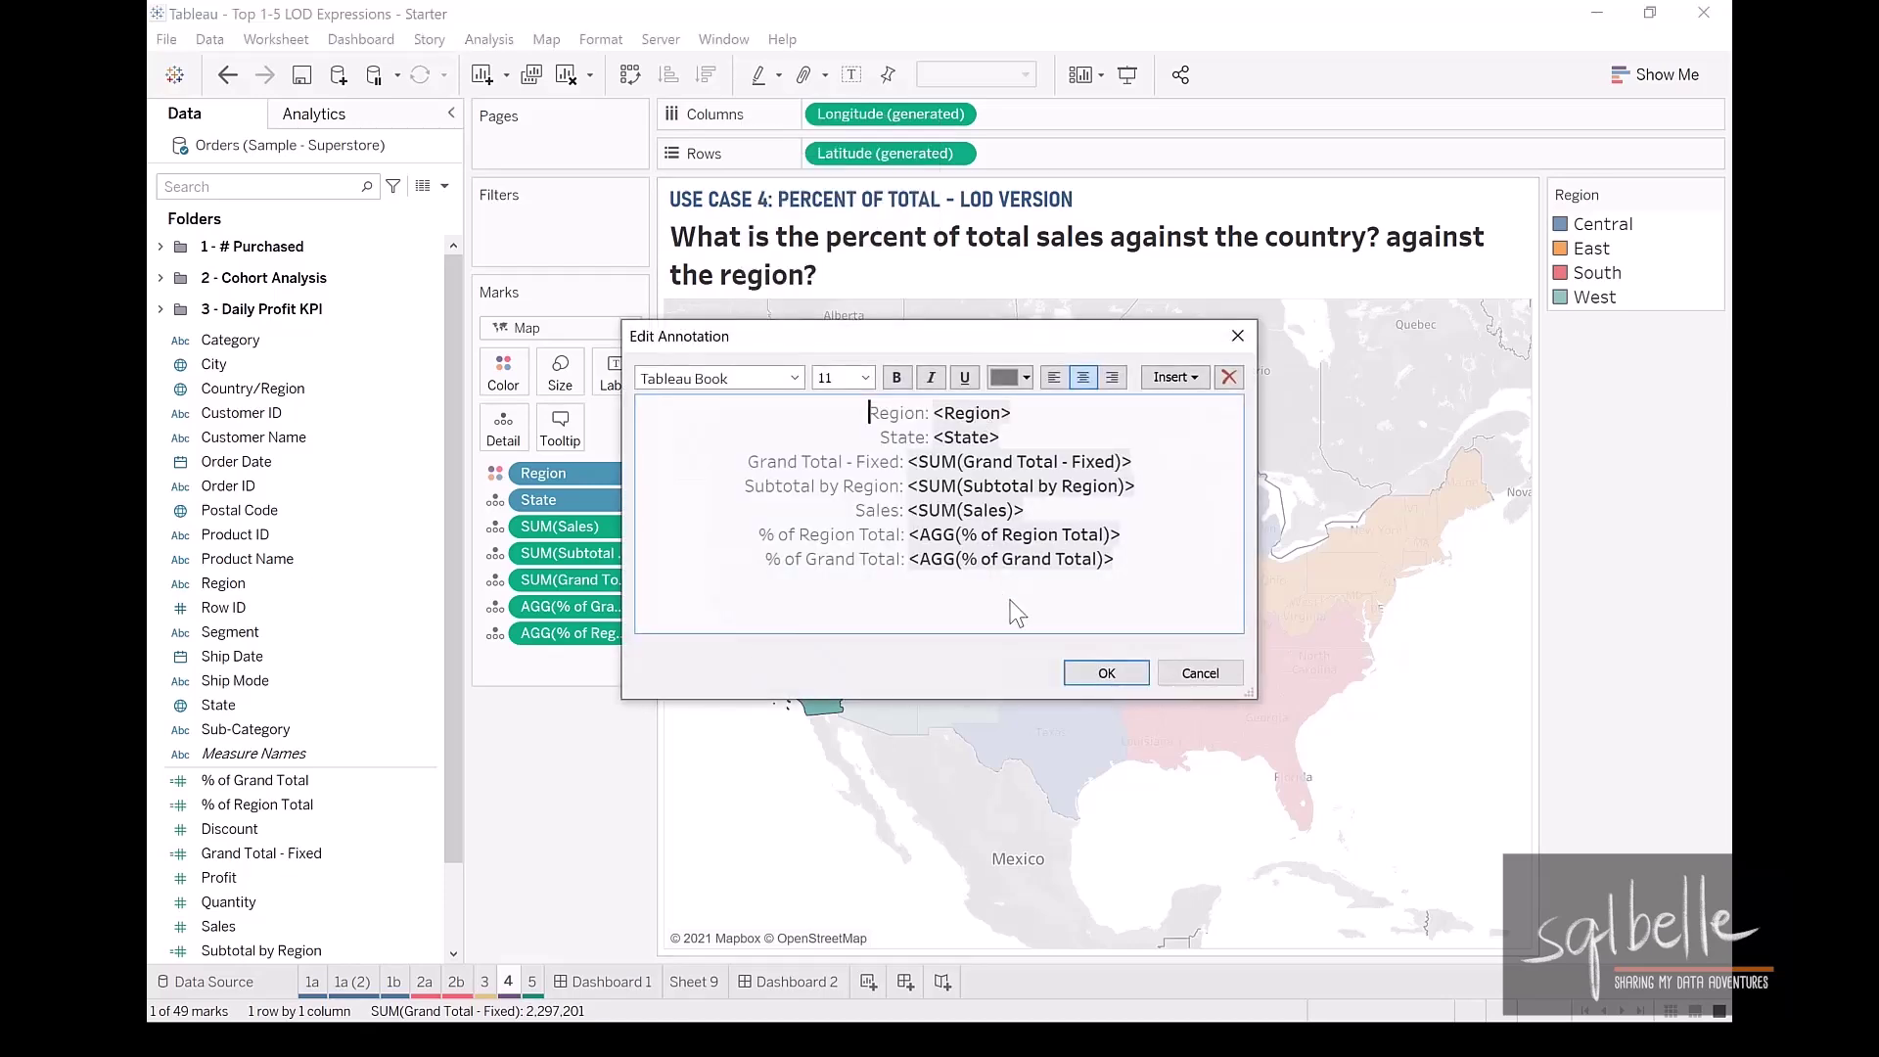
click(1077, 676)
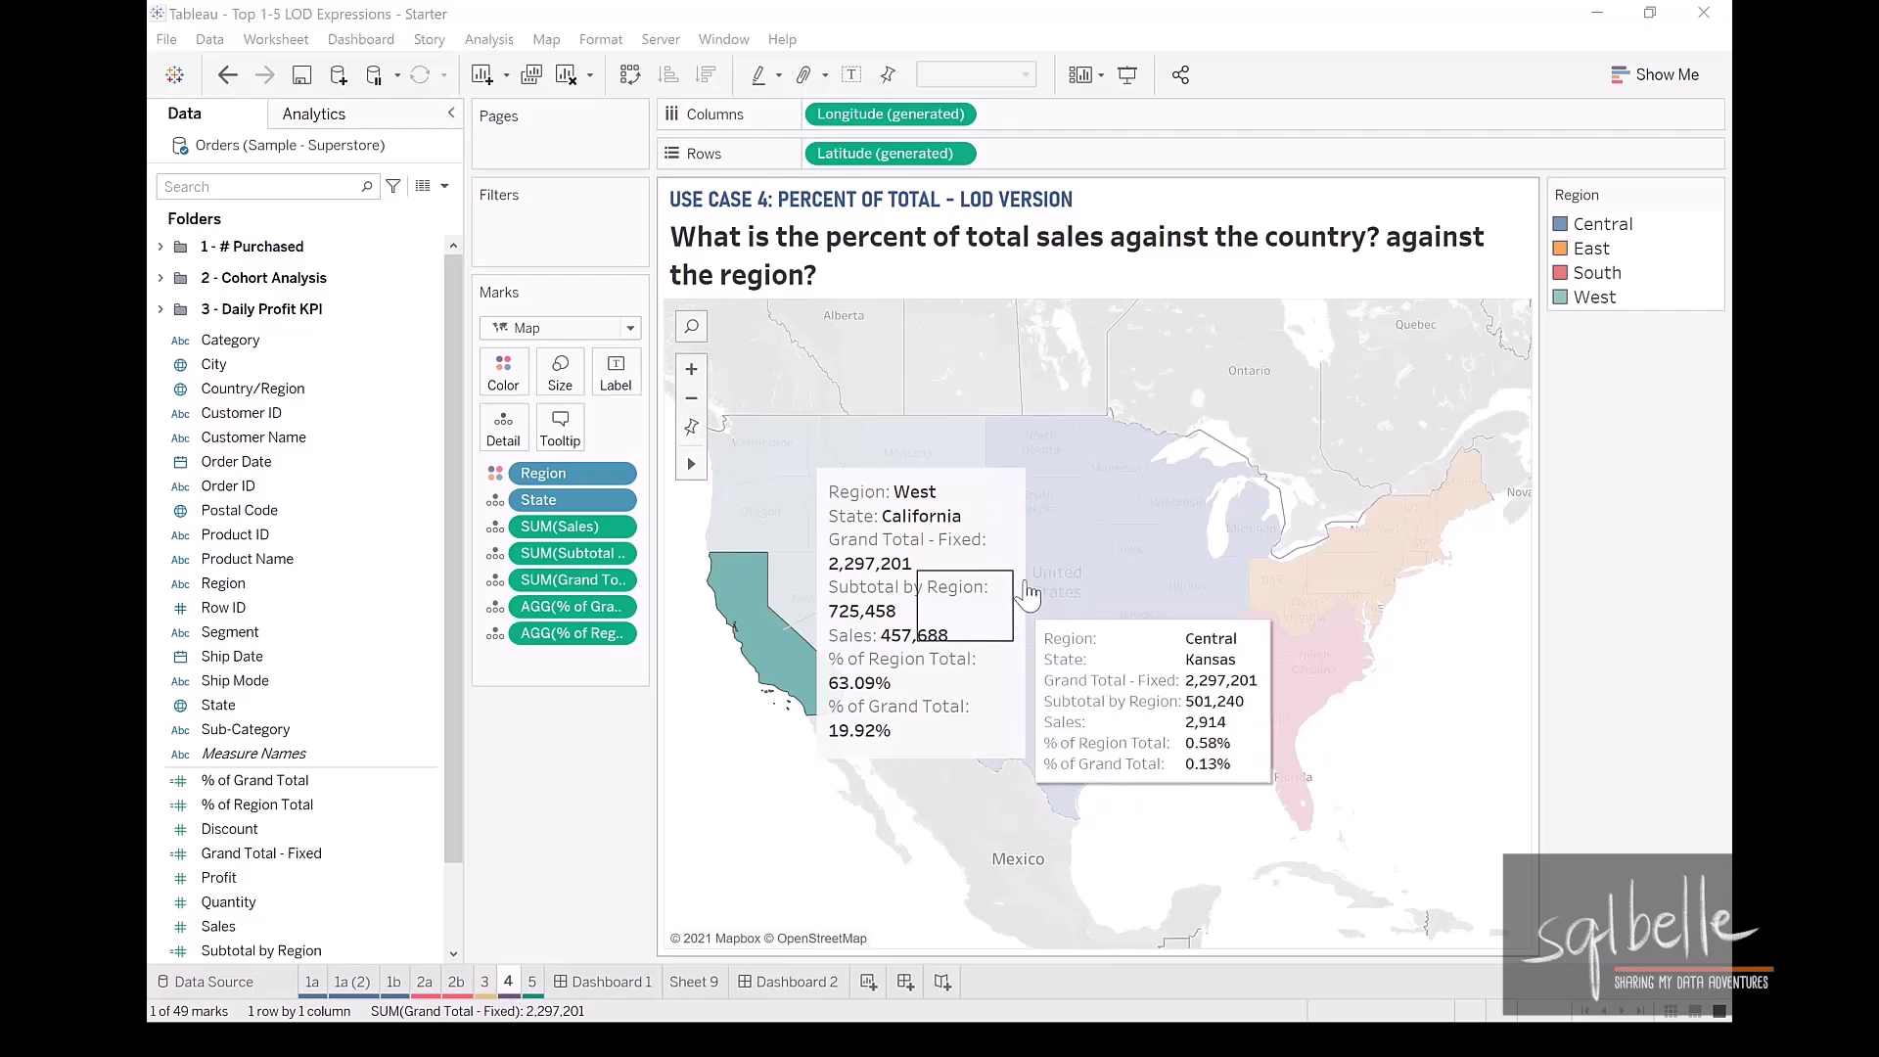
Widen the California annotation box so each value sits on one line.
click(909, 742)
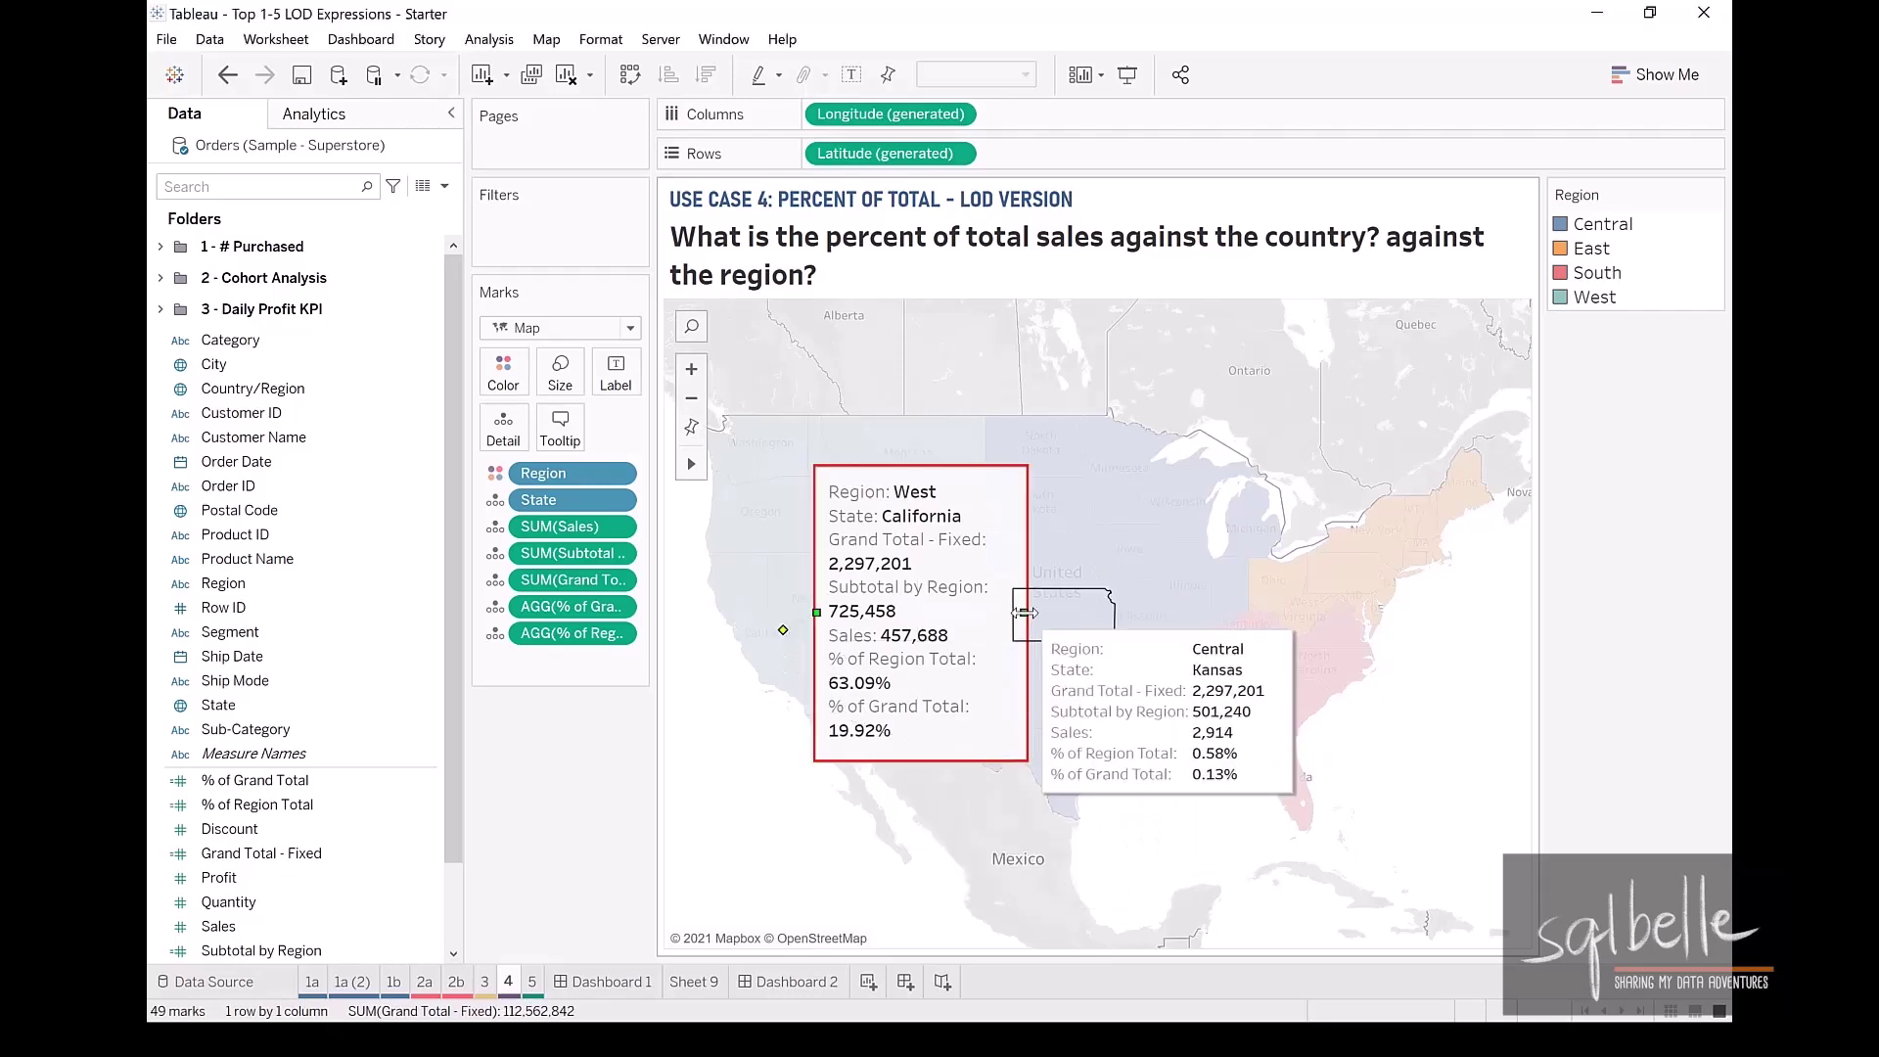
drag(1026, 613, 1132, 613)
click(544, 791)
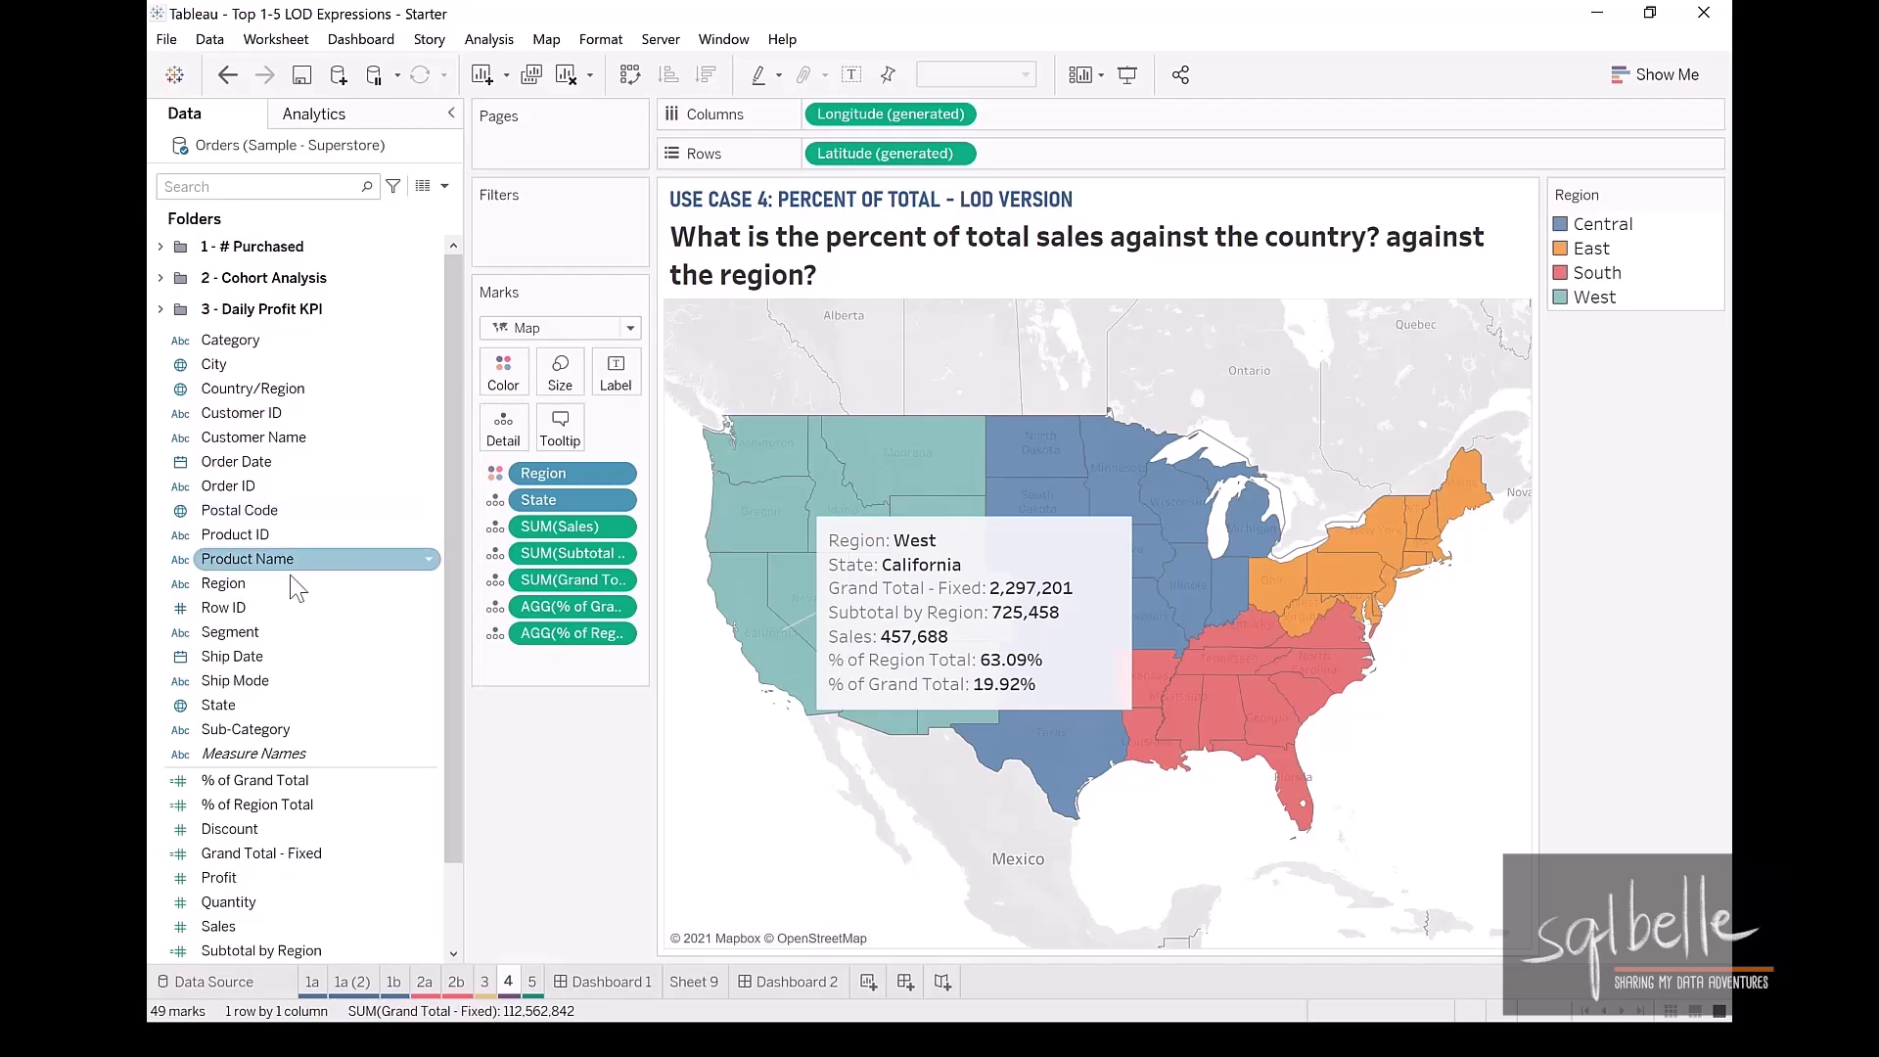
Show a Segment filter card on the map sheet.
click(258, 631)
right_click(258, 631)
click(357, 212)
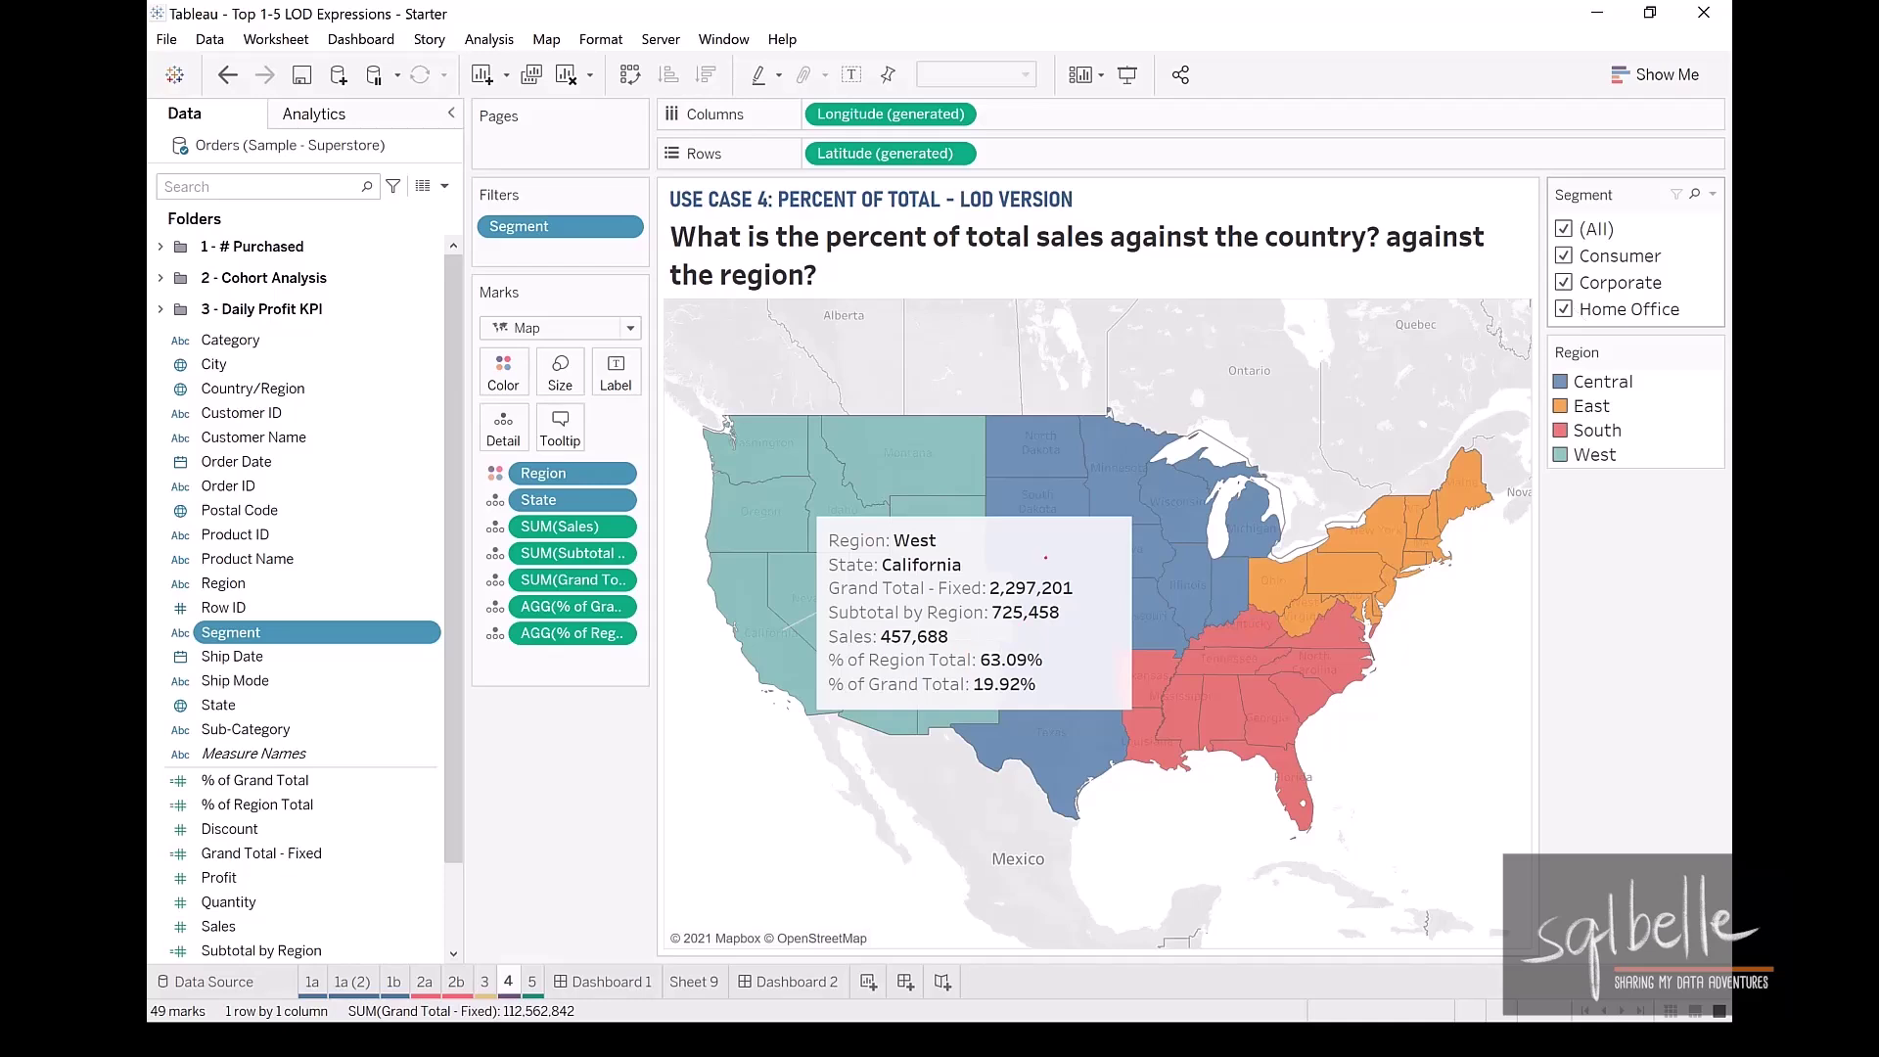
mouse_move(1046, 558)
mouse_down()
mouse_move(974, 592)
mouse_move(1087, 556)
mouse_up()
mouse_move(1062, 646)
mouse_down()
mouse_move(979, 729)
mouse_move(1072, 643)
mouse_up()
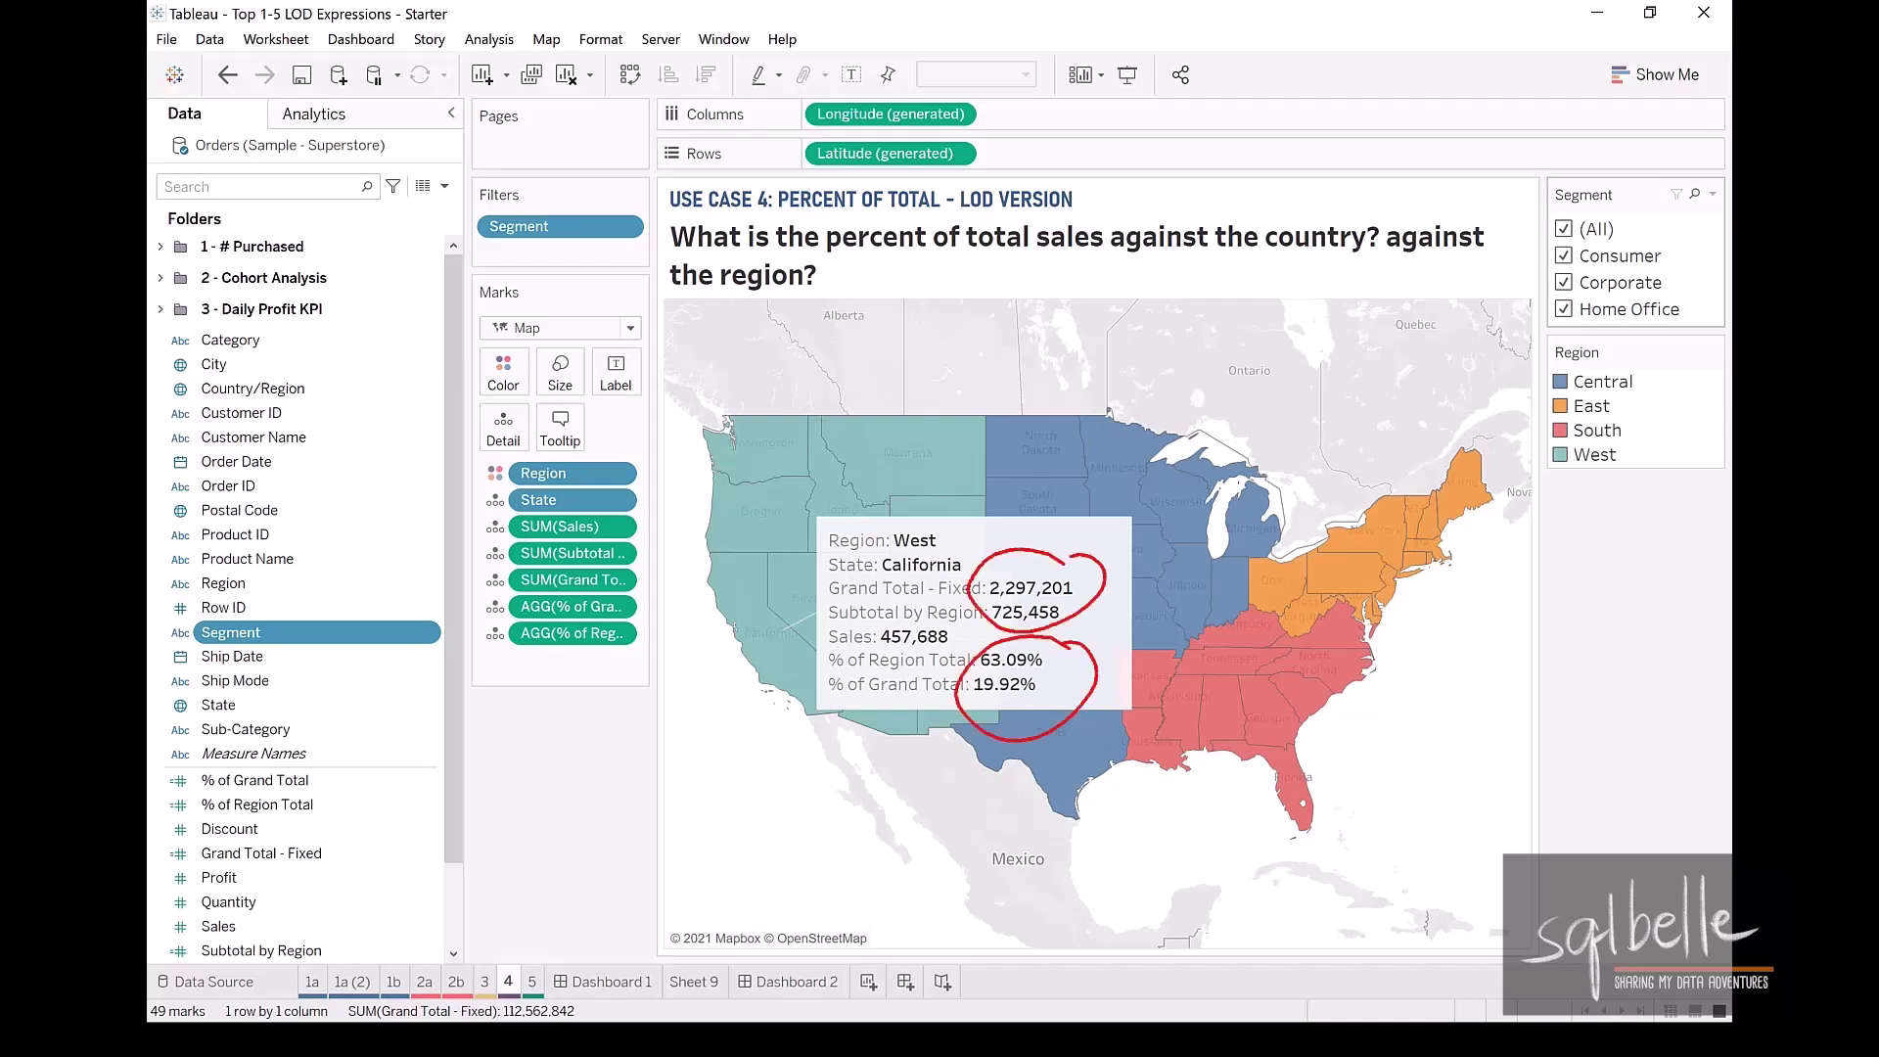
mouse_move(954, 619)
mouse_down()
mouse_move(861, 620)
mouse_move(979, 653)
mouse_up()
key(Escape)
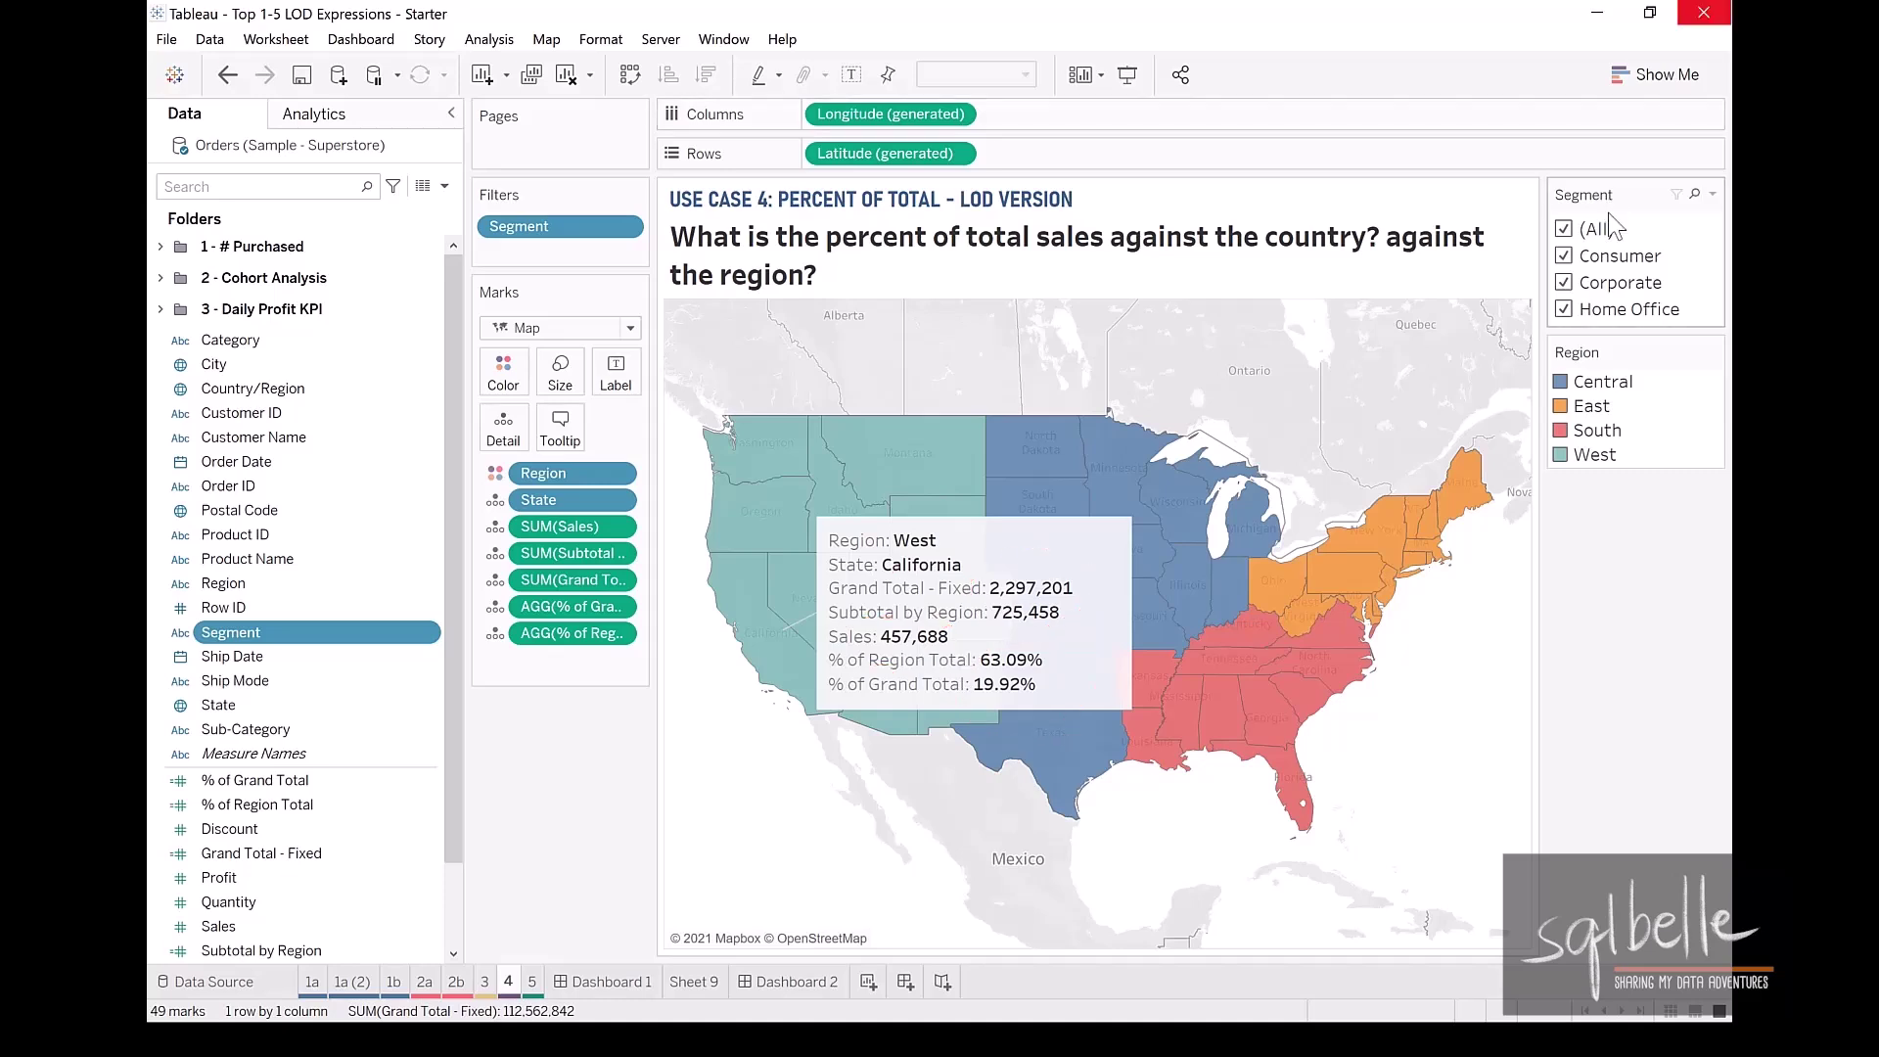
Filter to Consumer only to check the figures, then include all segments again.
click(1564, 309)
click(1564, 283)
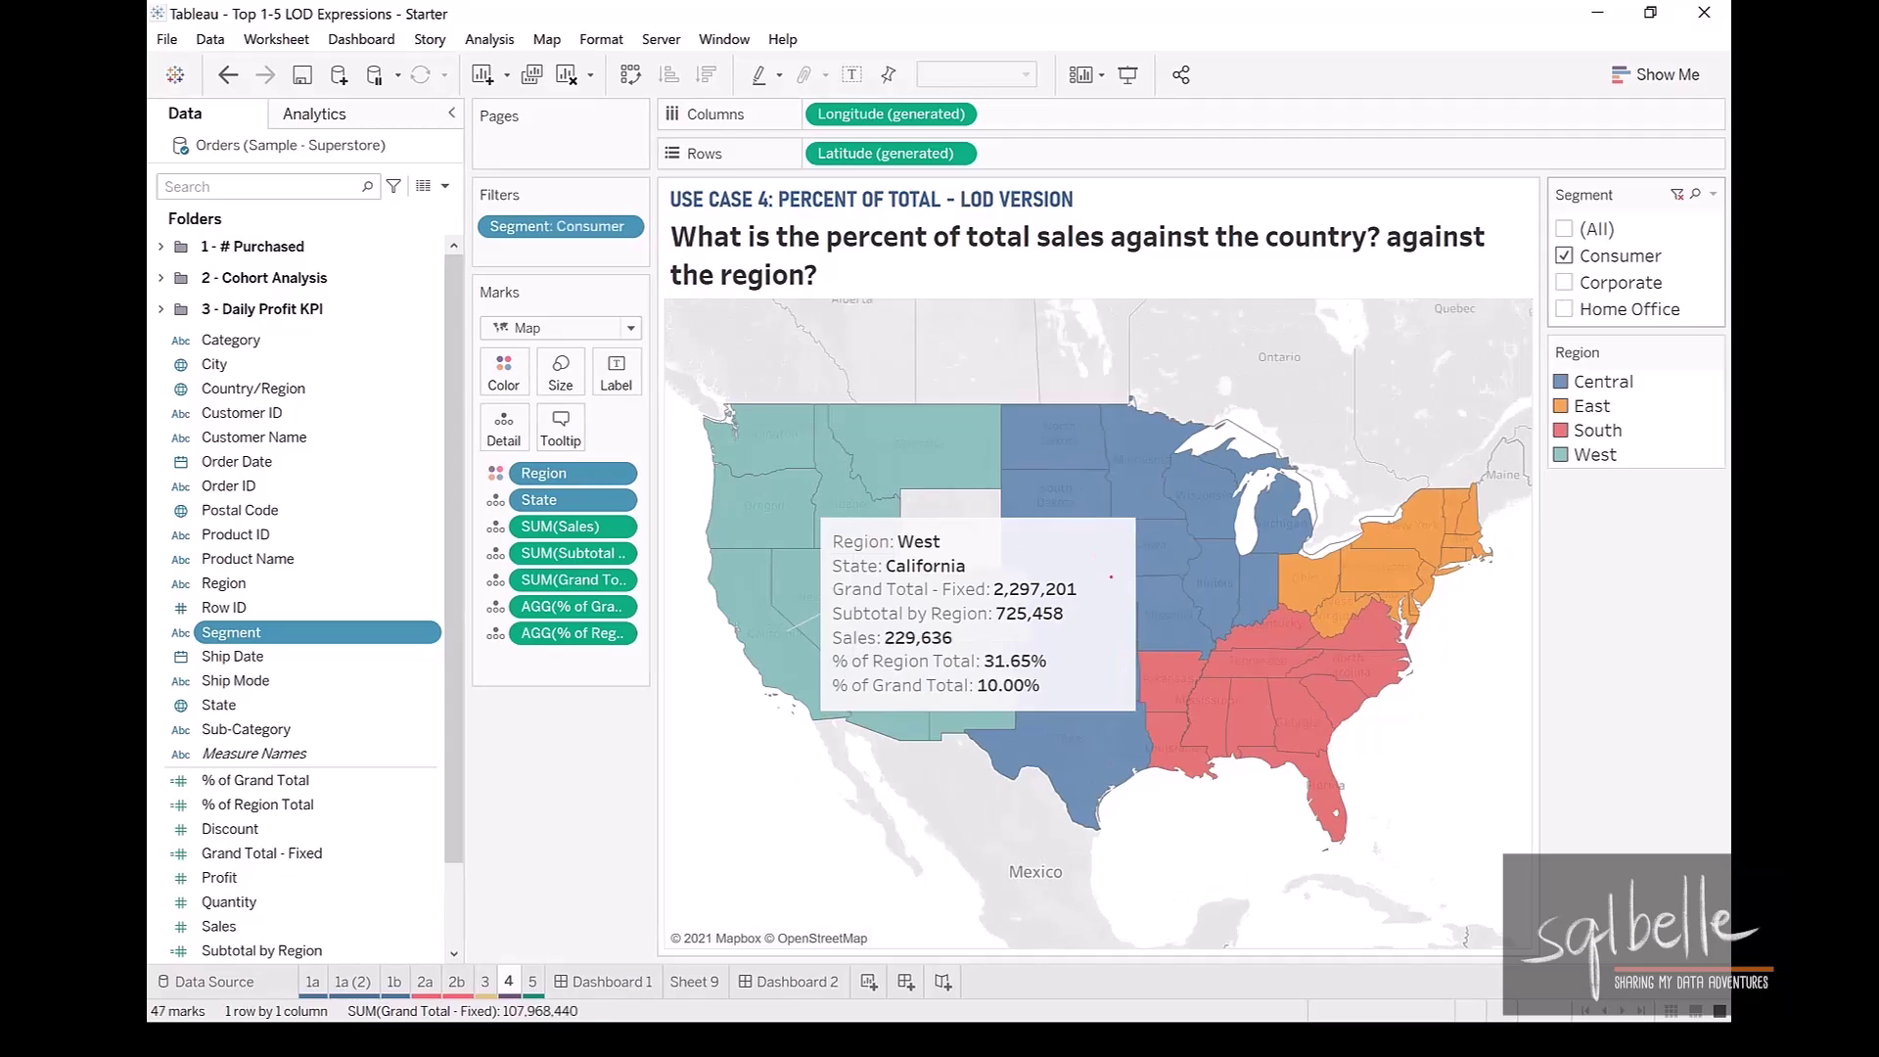
mouse_move(1111, 574)
mouse_down()
mouse_move(1072, 778)
mouse_move(1123, 556)
mouse_up()
key(Escape)
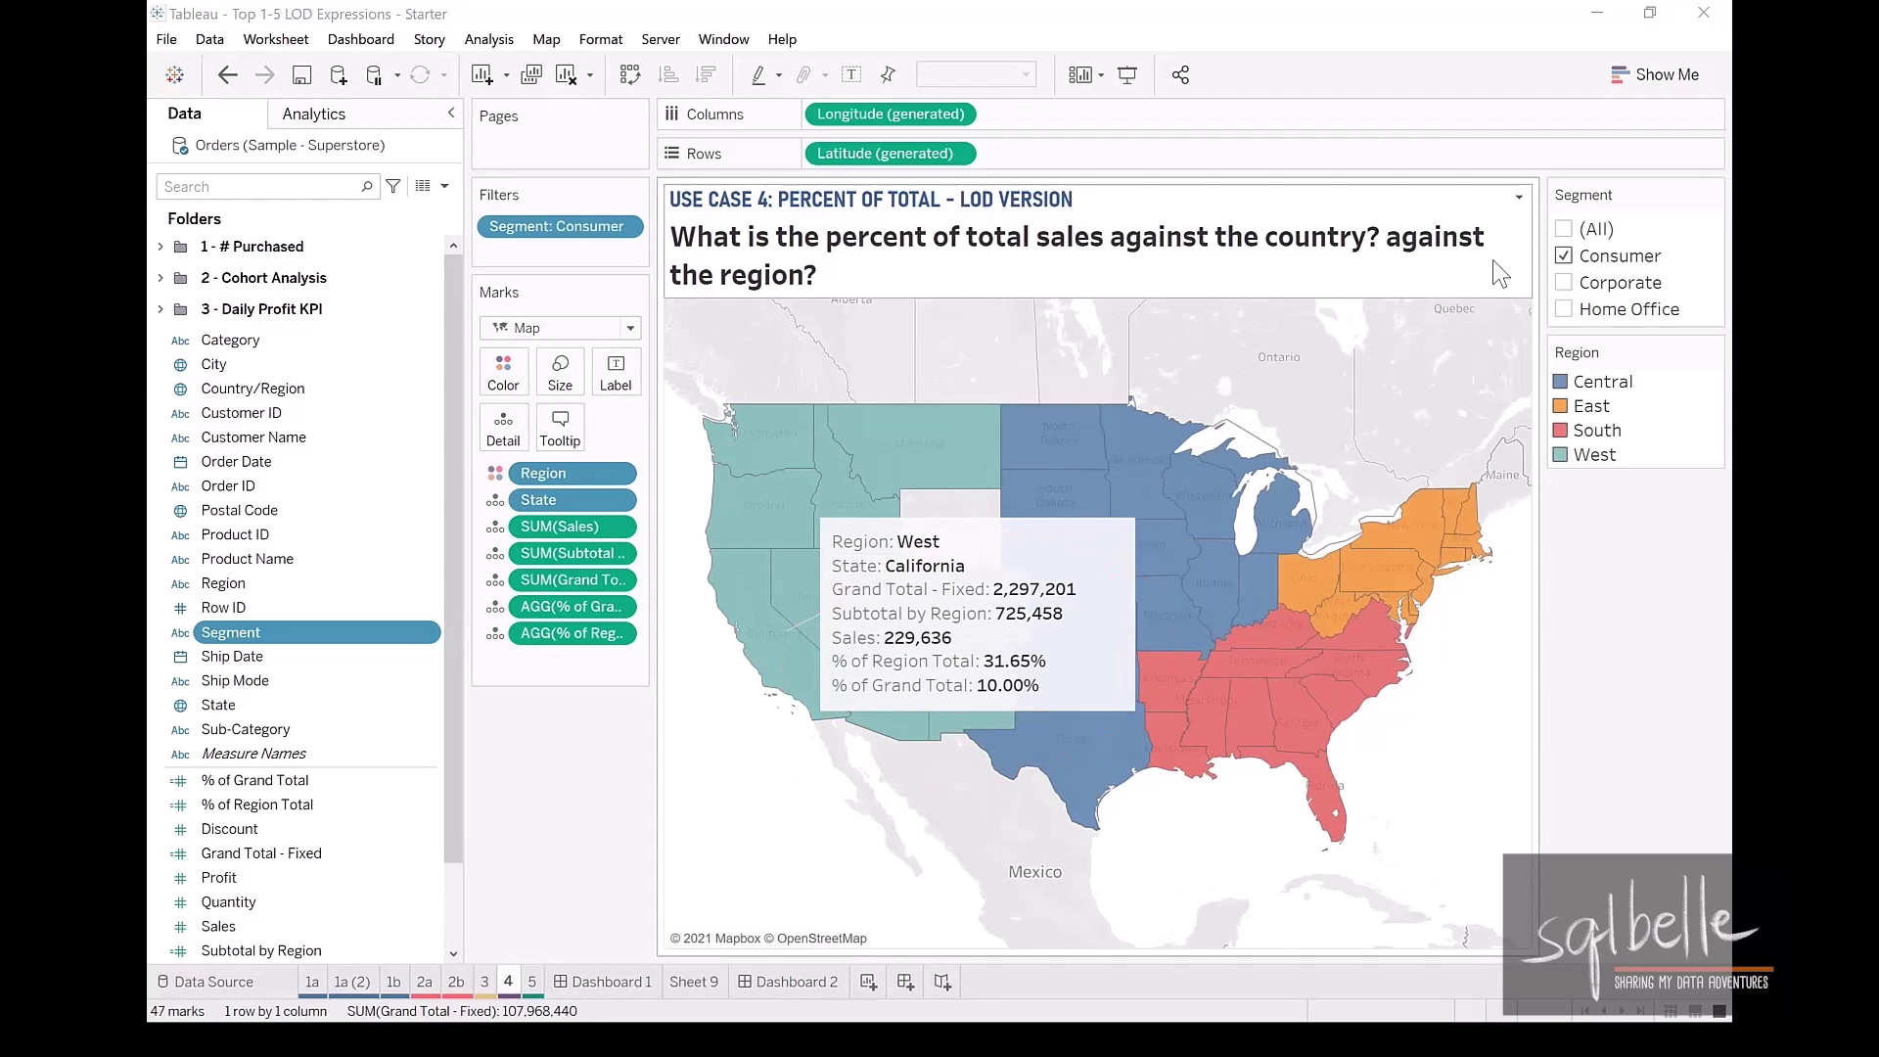
click(1564, 229)
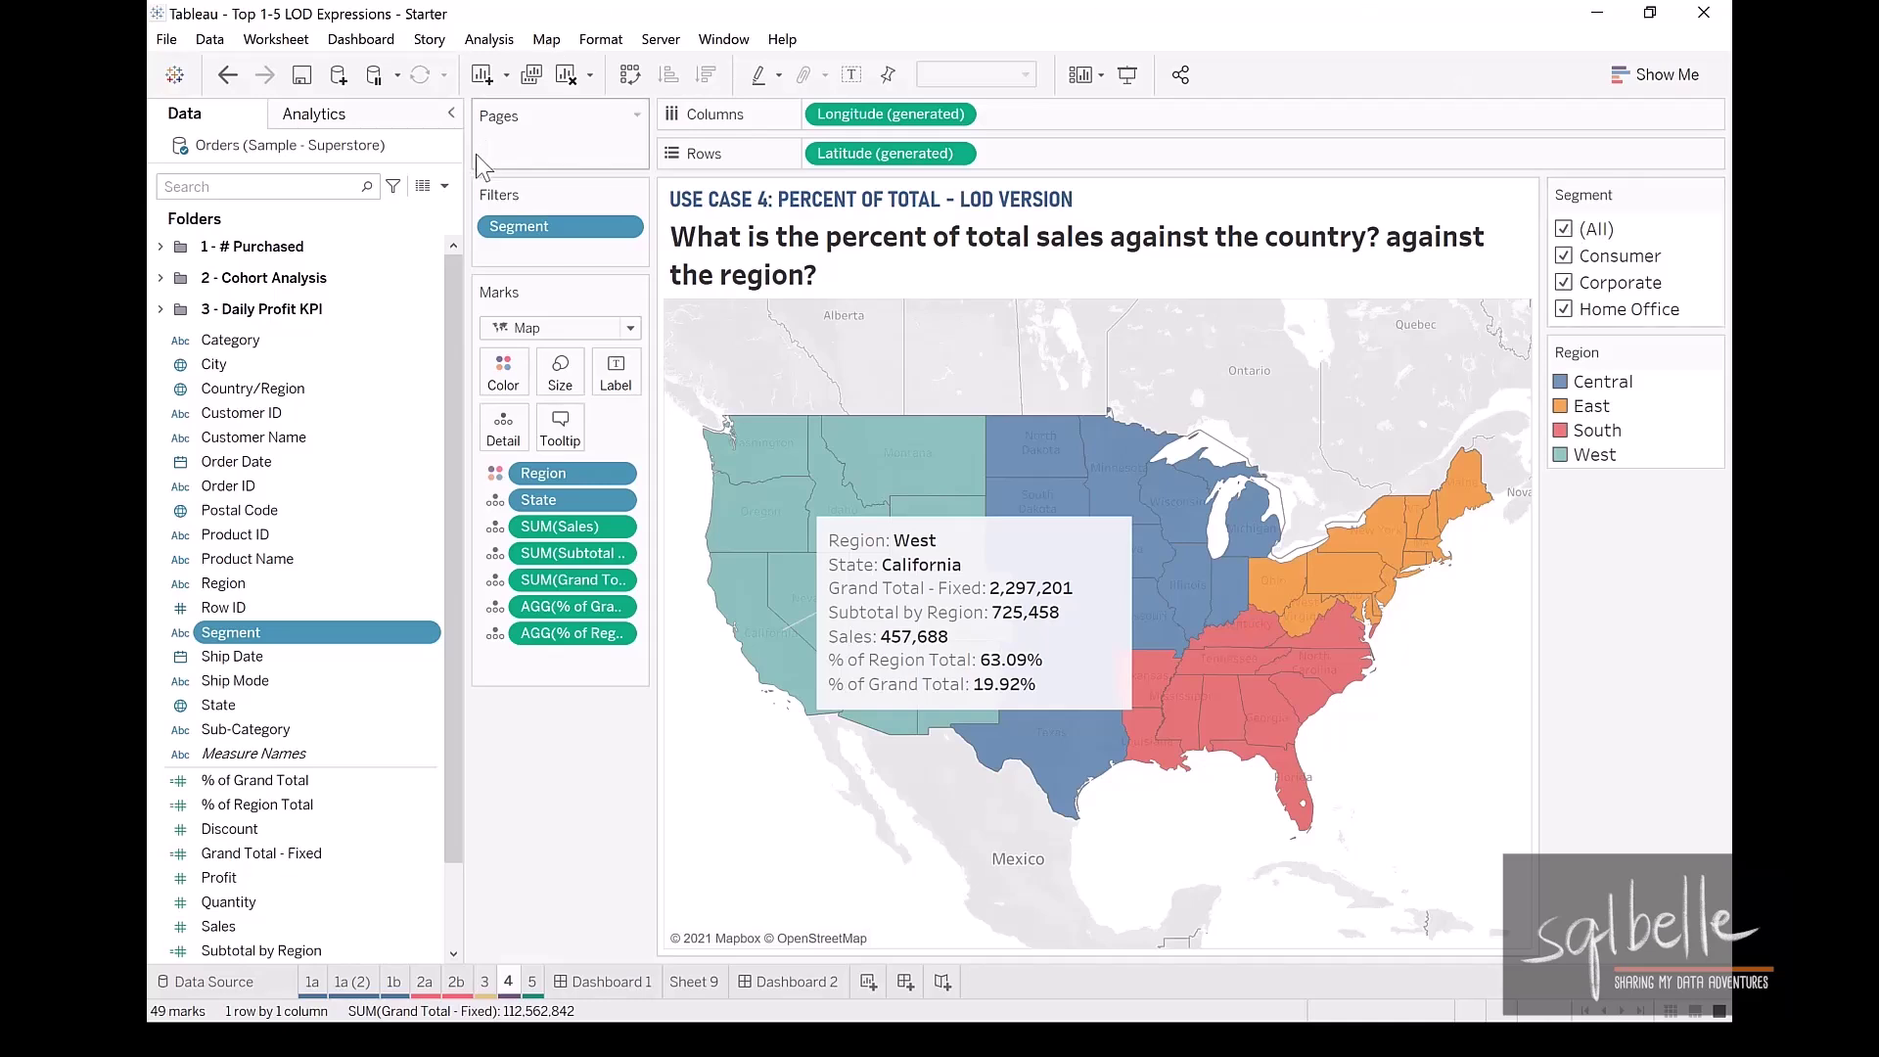
Create a new calculated field named 'Grand Total - EXCLUDE'.
click(445, 187)
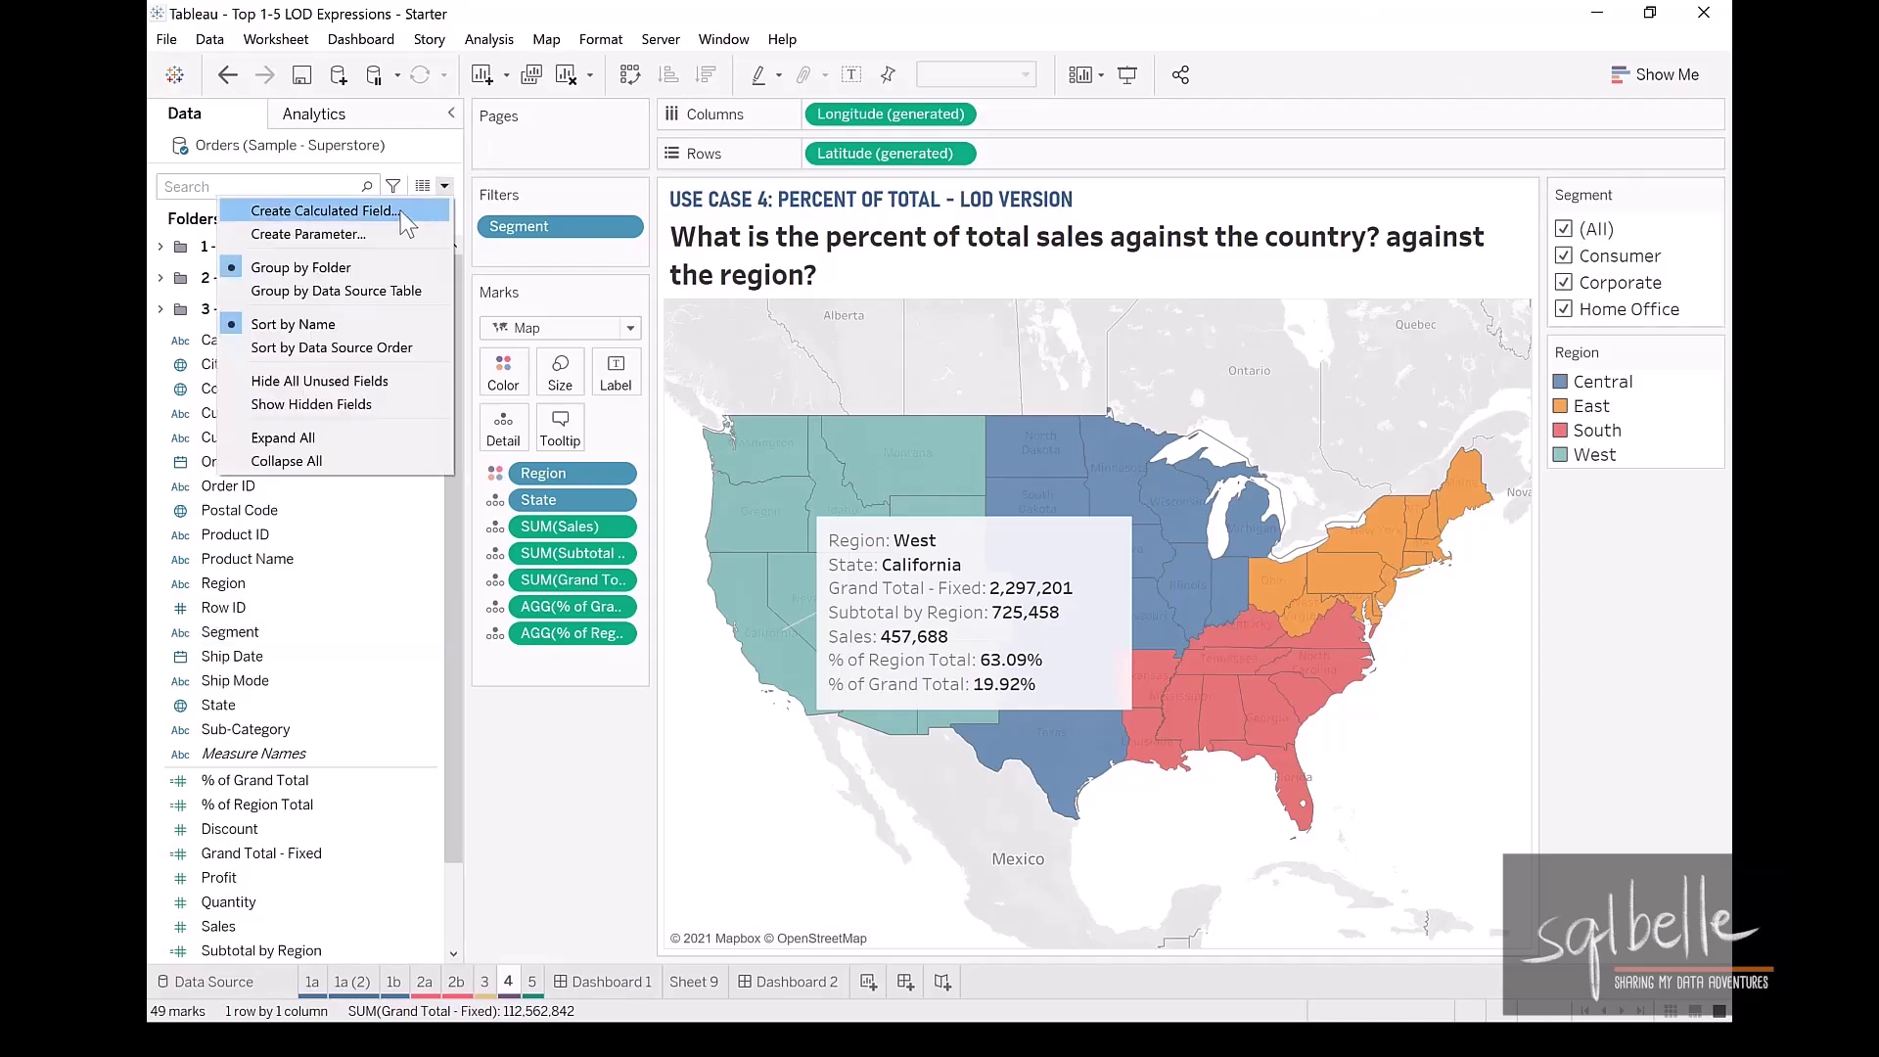
click(401, 210)
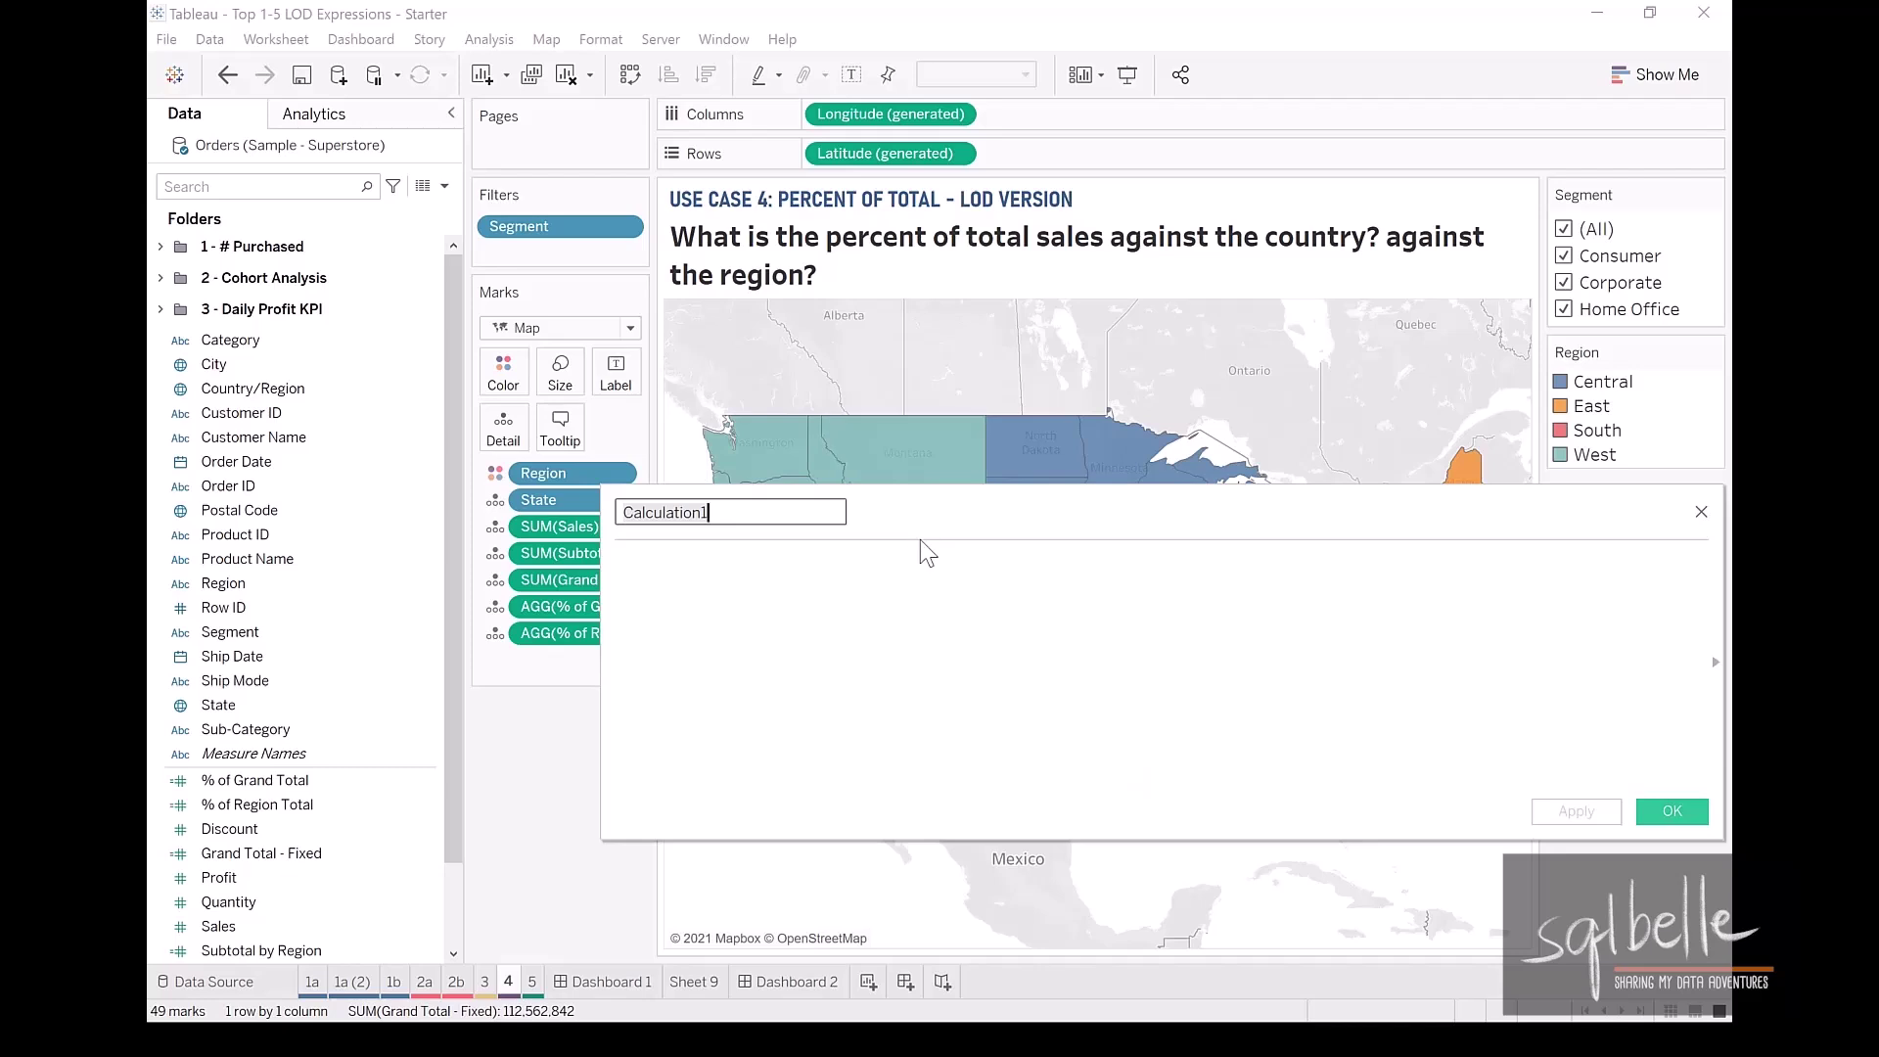
text(Grand )
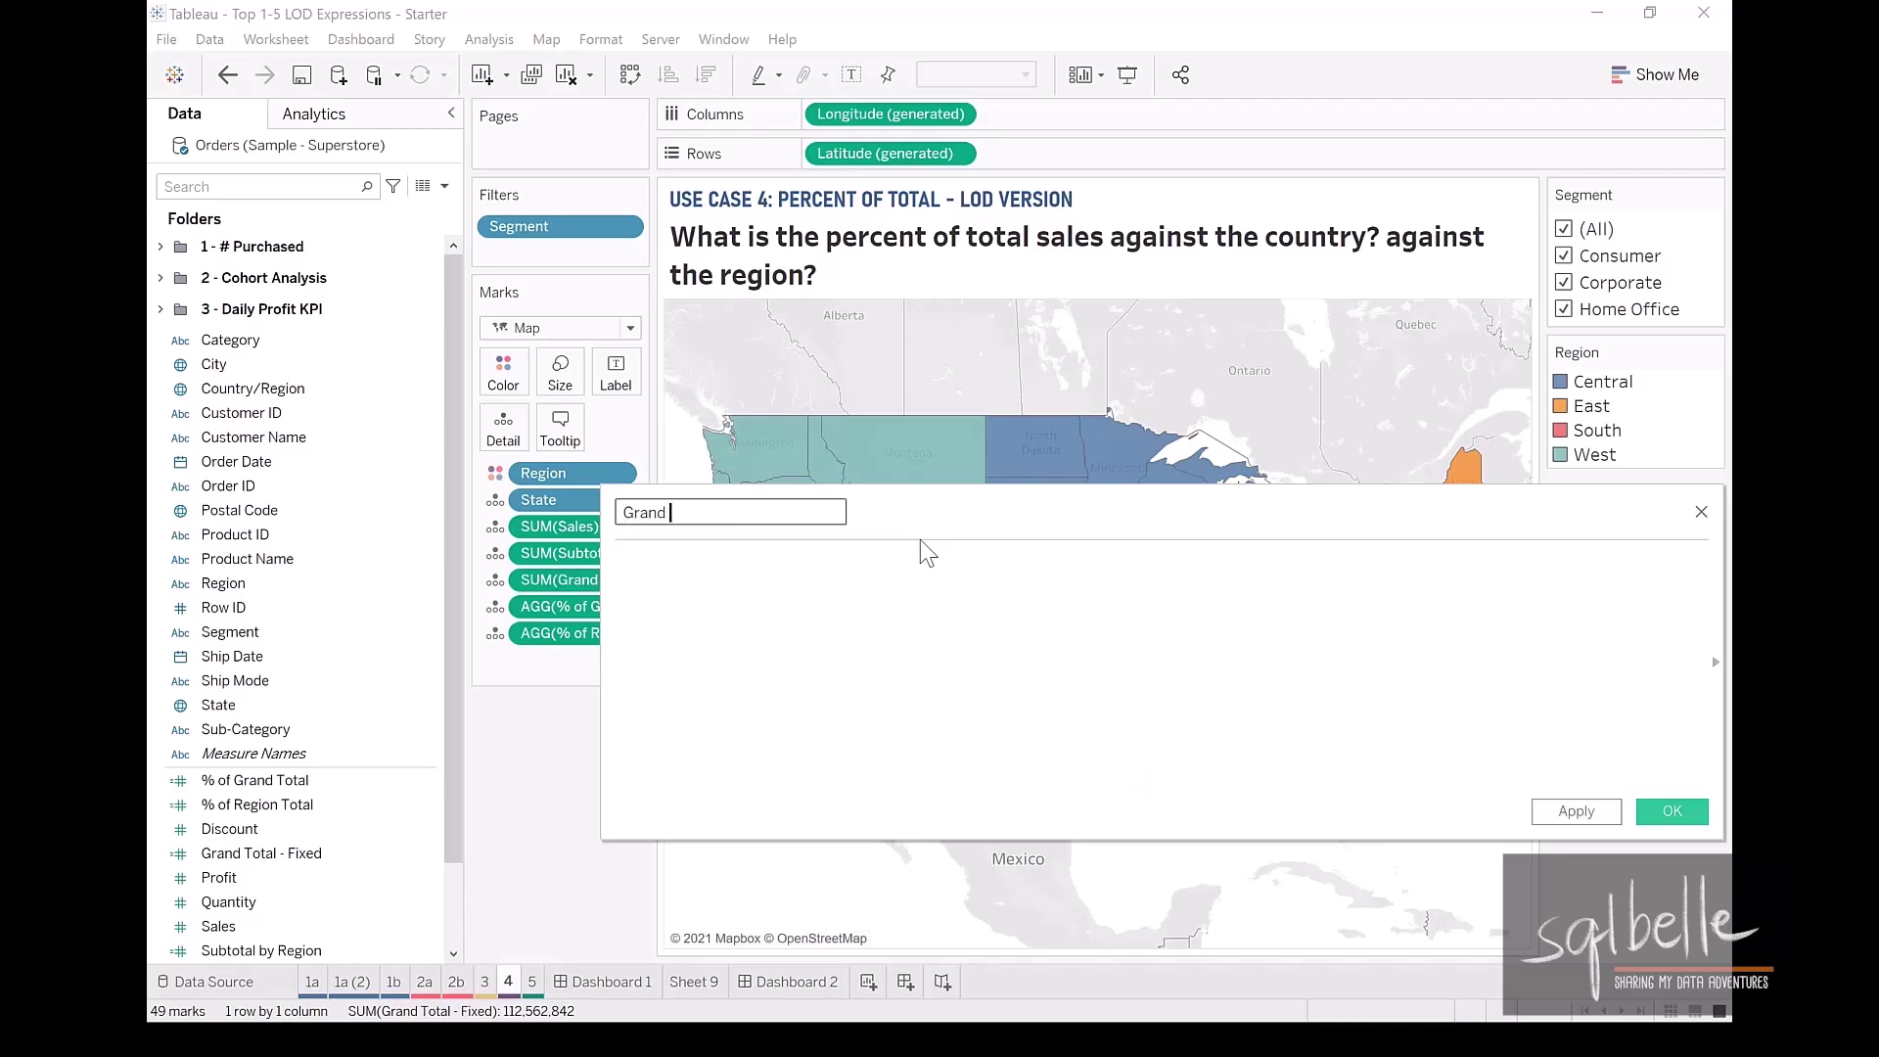
text(Total - EXCLUDE)
click(751, 589)
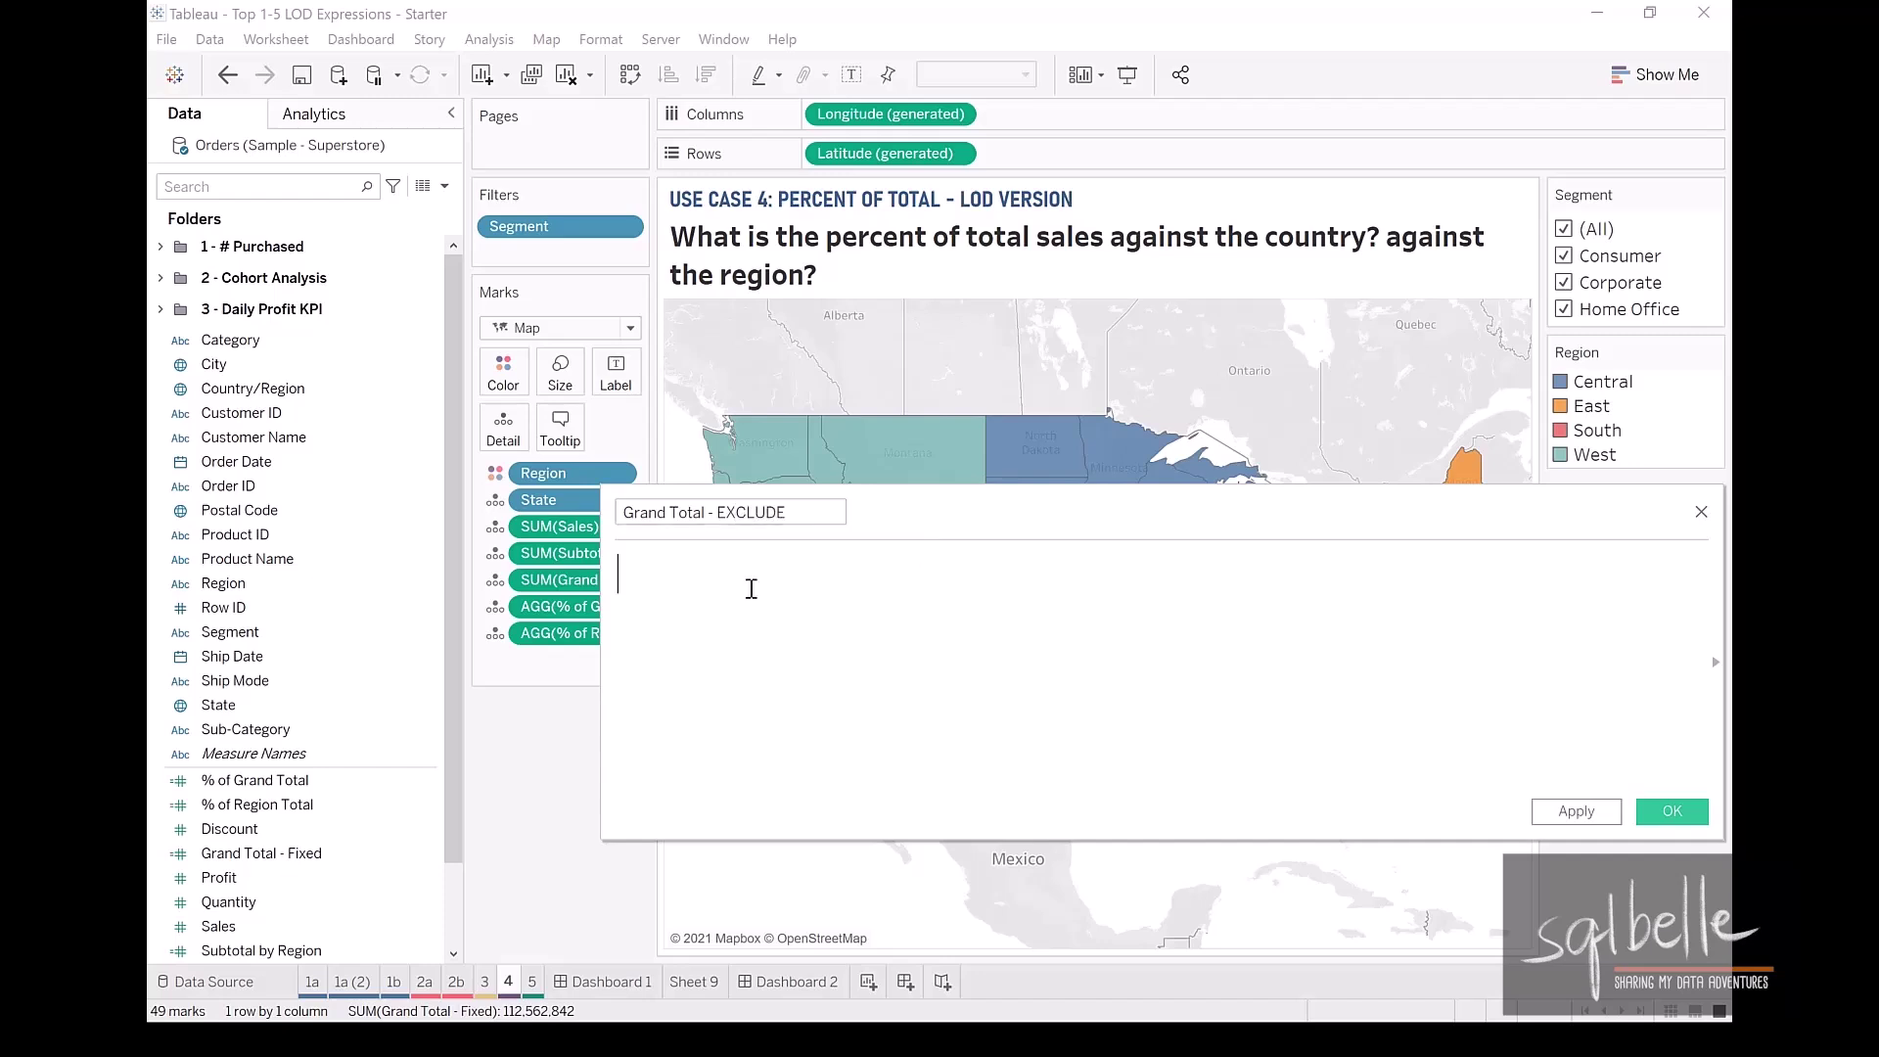
Enter the formula {EXCLUDE [Region],[State]: SUM([Sales])} and save the calculation.
text({EX)
key(Return)
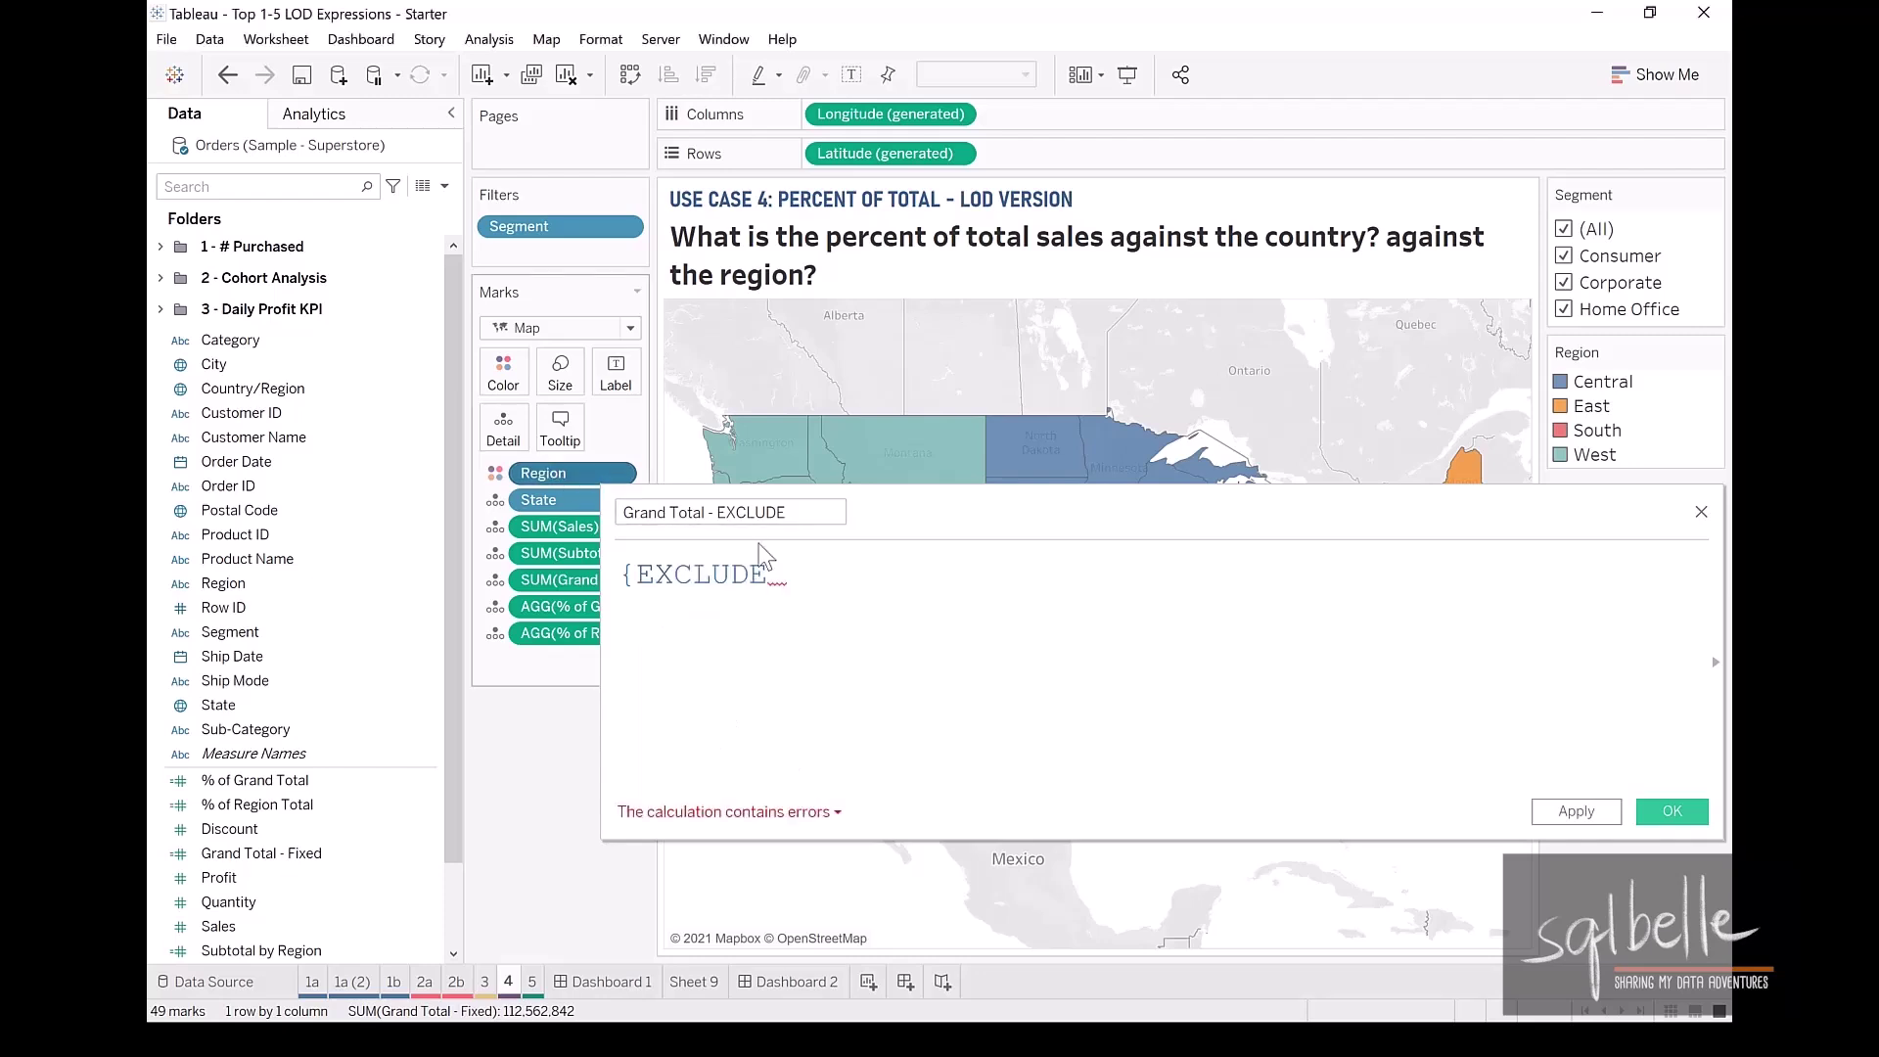
drag(543, 472, 805, 578)
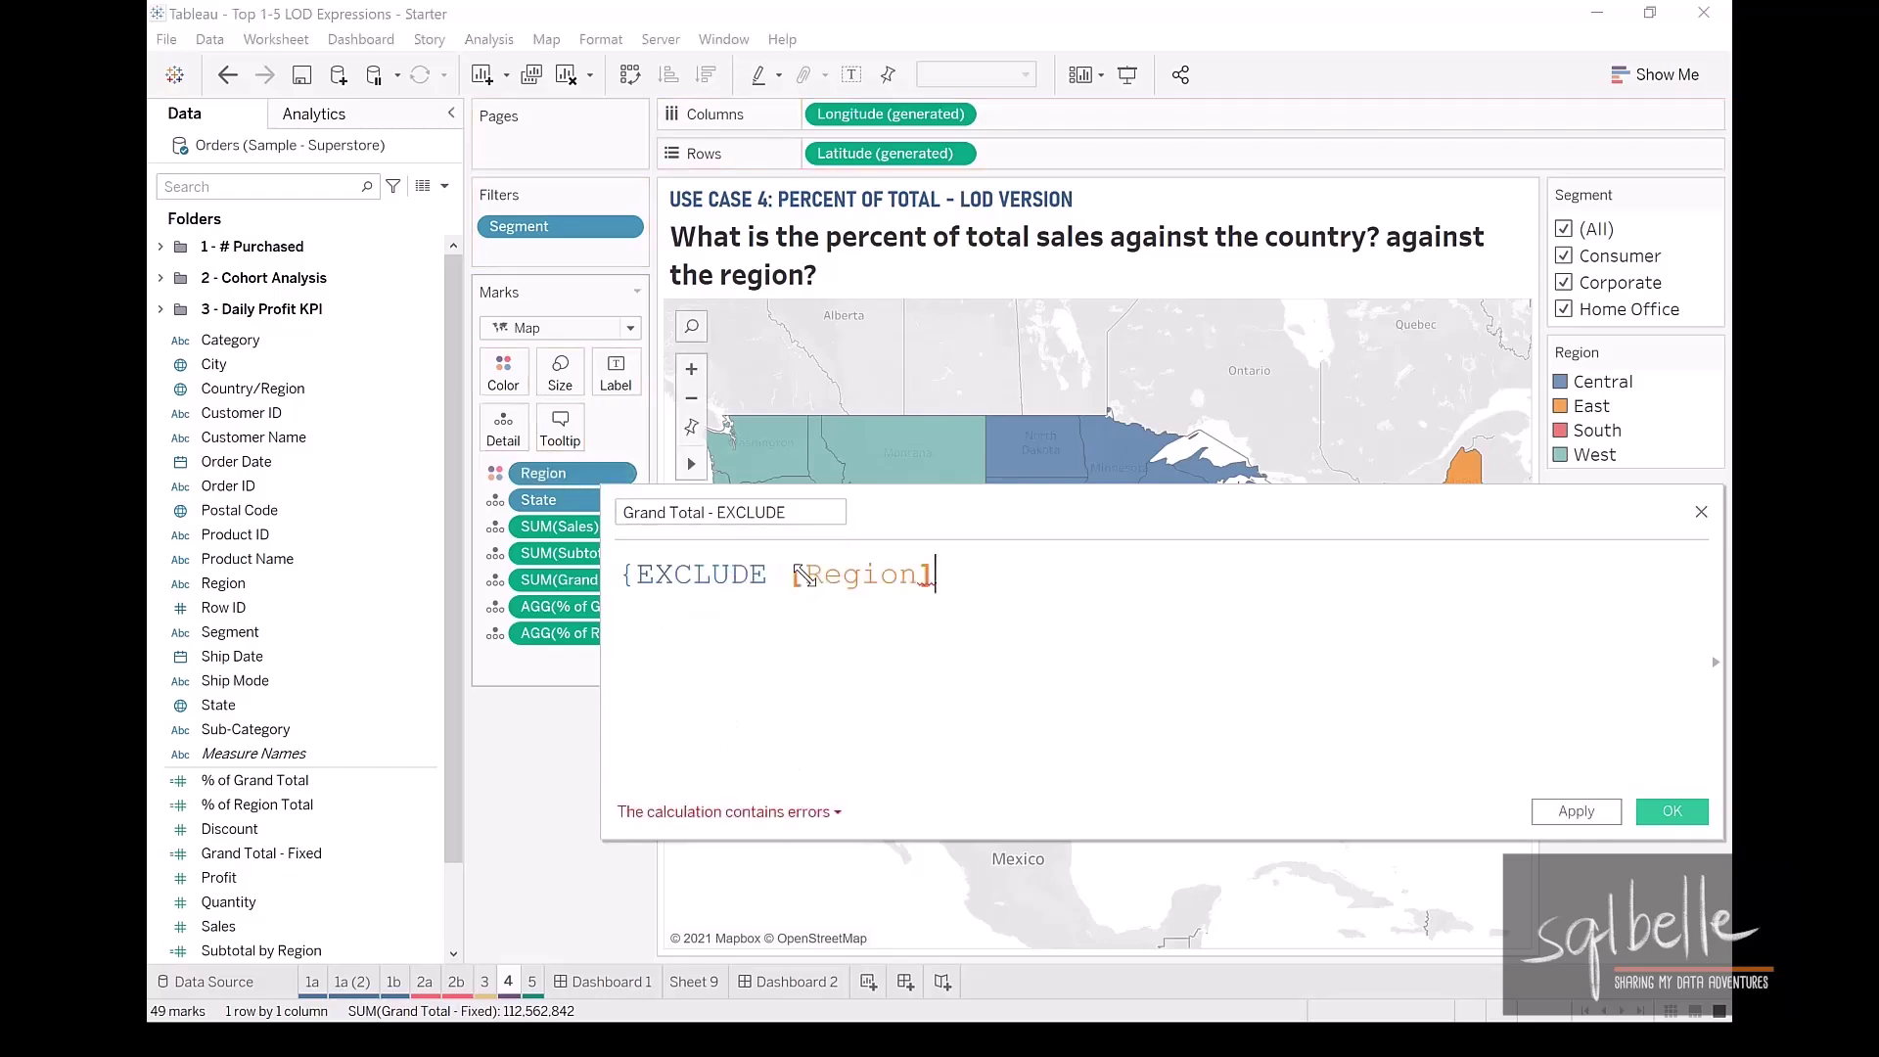
text(,)
drag(538, 500, 1072, 555)
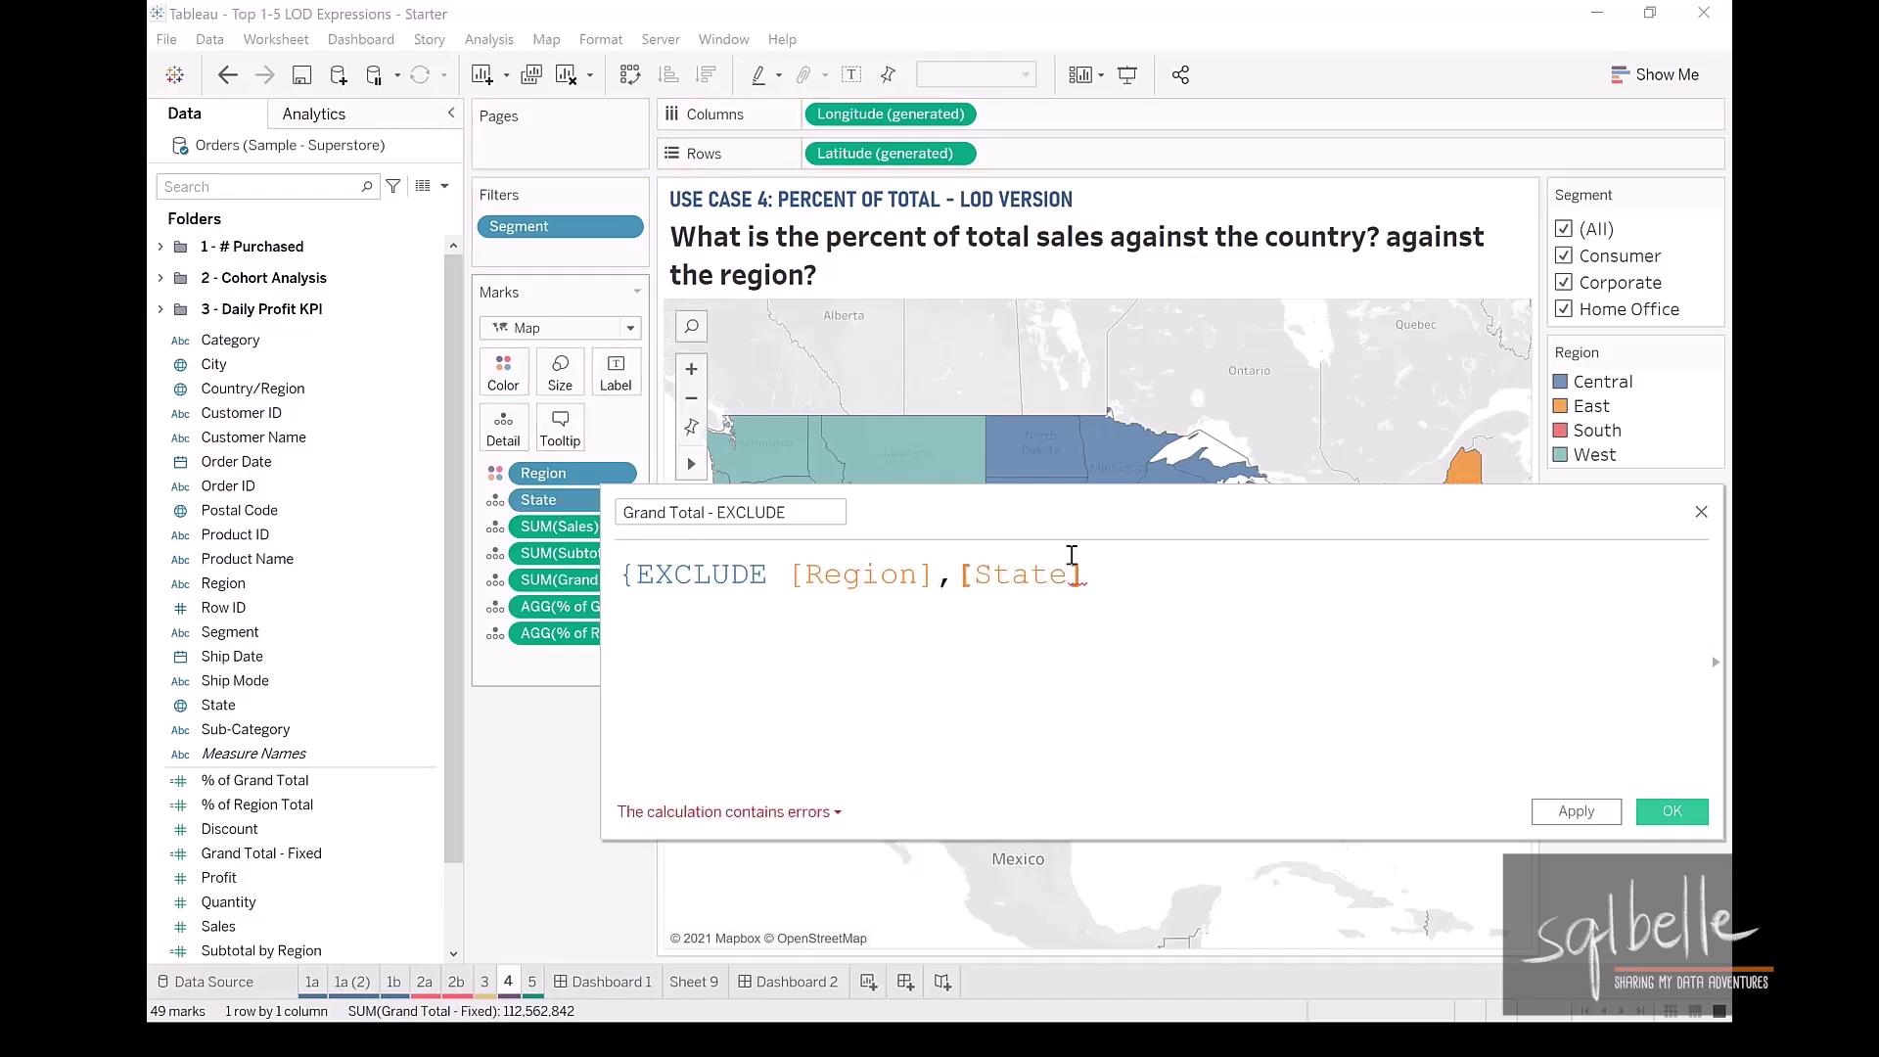
text(:)
drag(559, 526, 1192, 546)
text(})
key(Return)
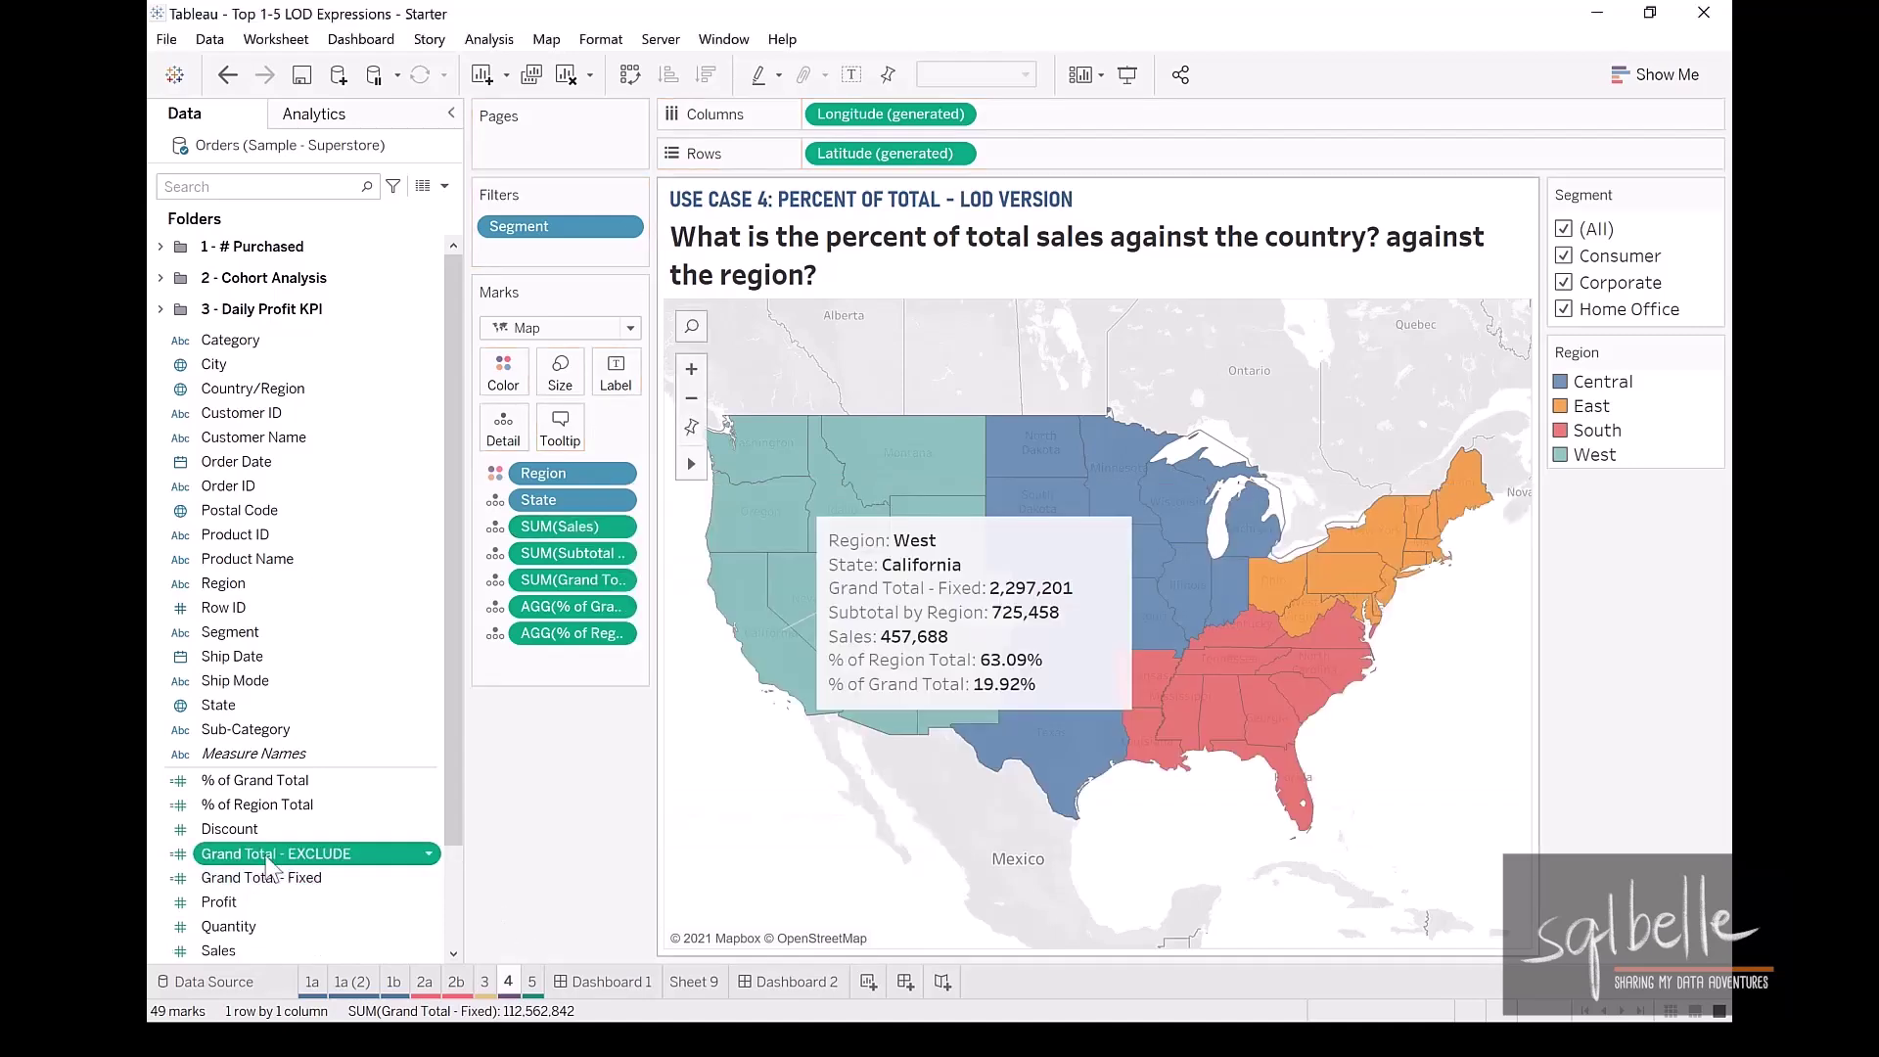
Add Grand Total - EXCLUDE to the map's Detail and remove the California annotation.
drag(294, 853, 503, 443)
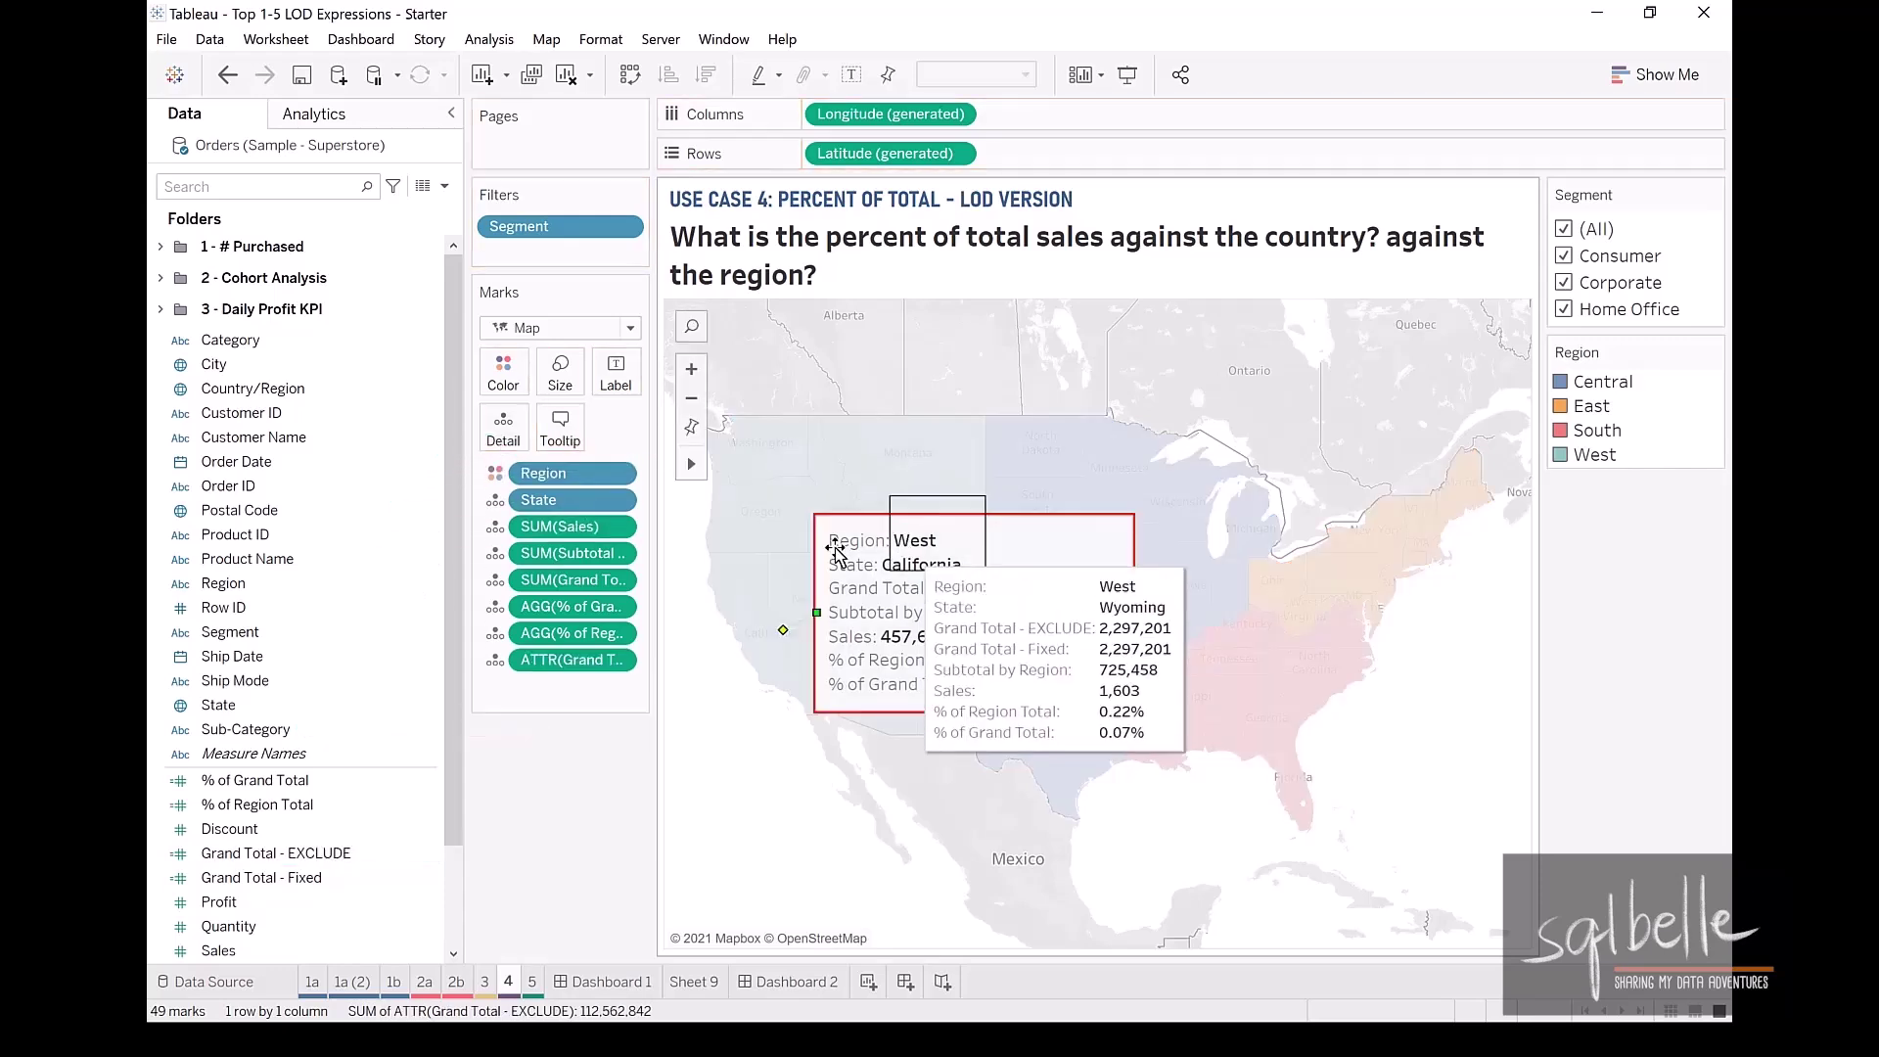
click(852, 527)
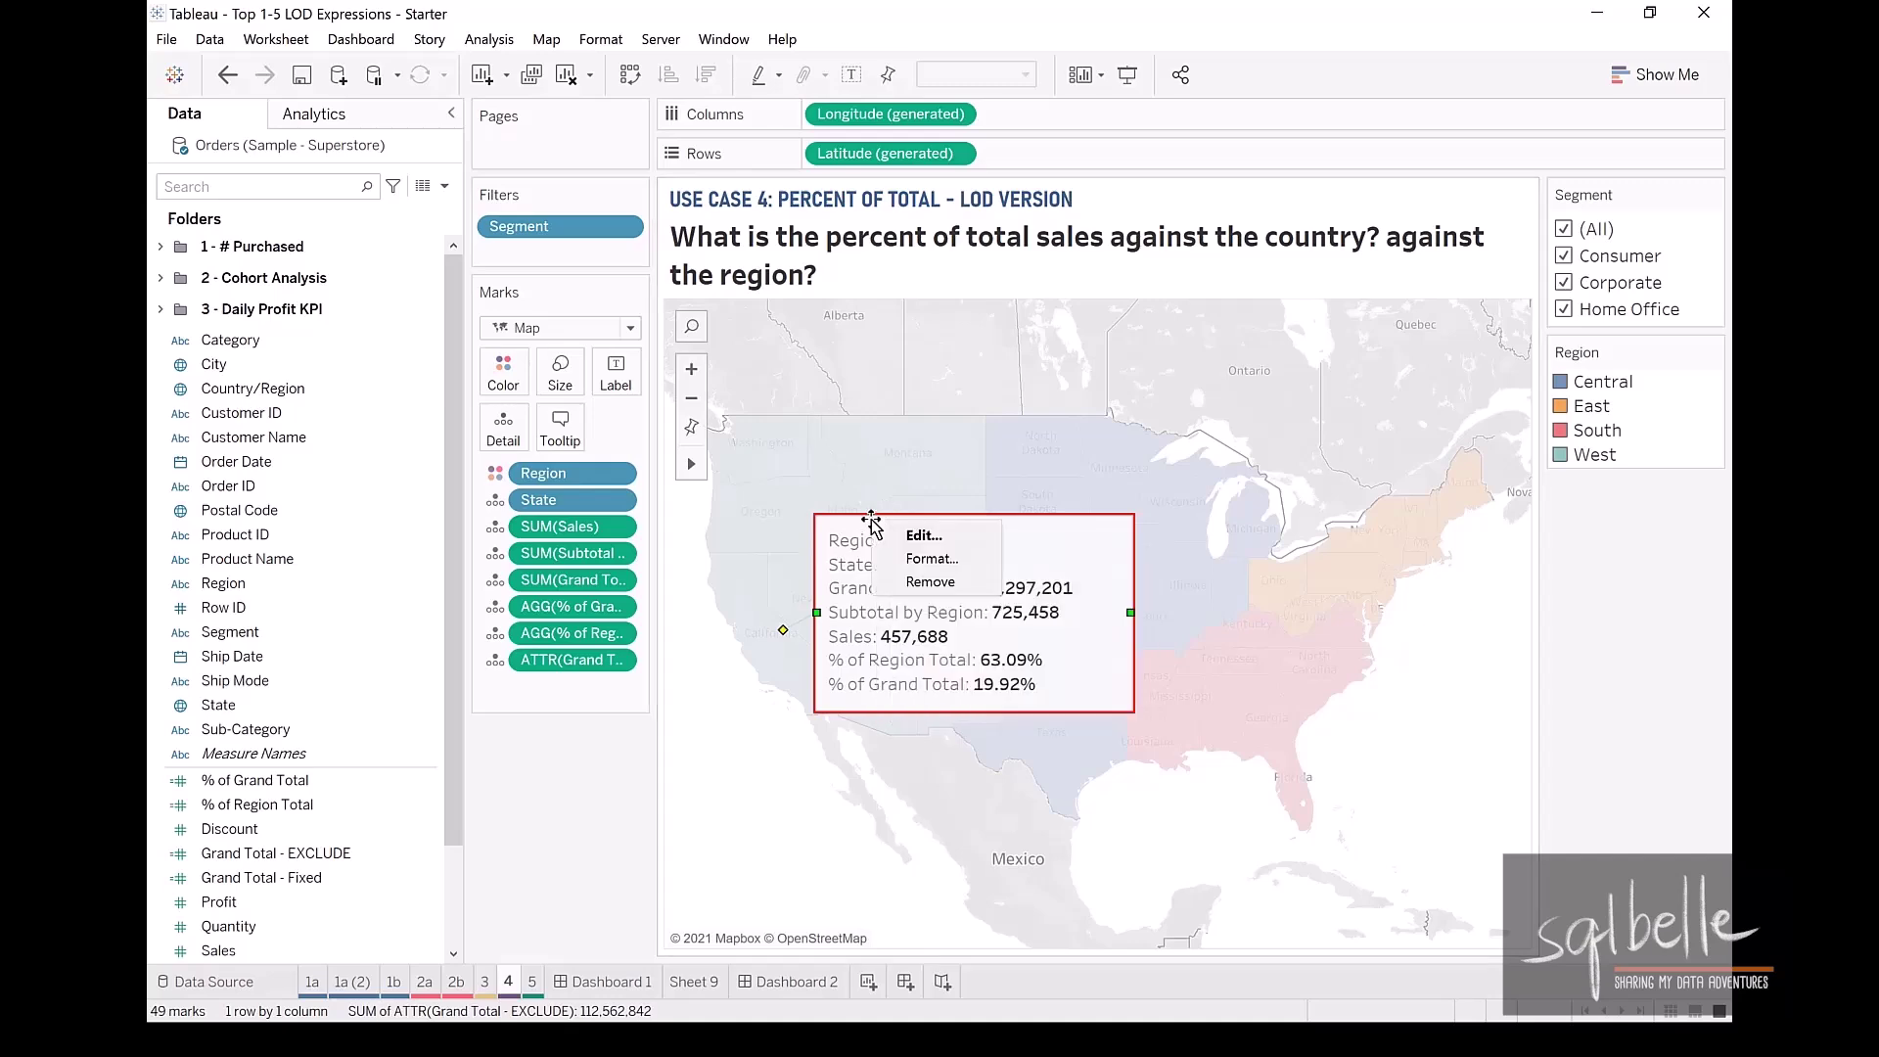
key(Escape)
mouse_move(745, 609)
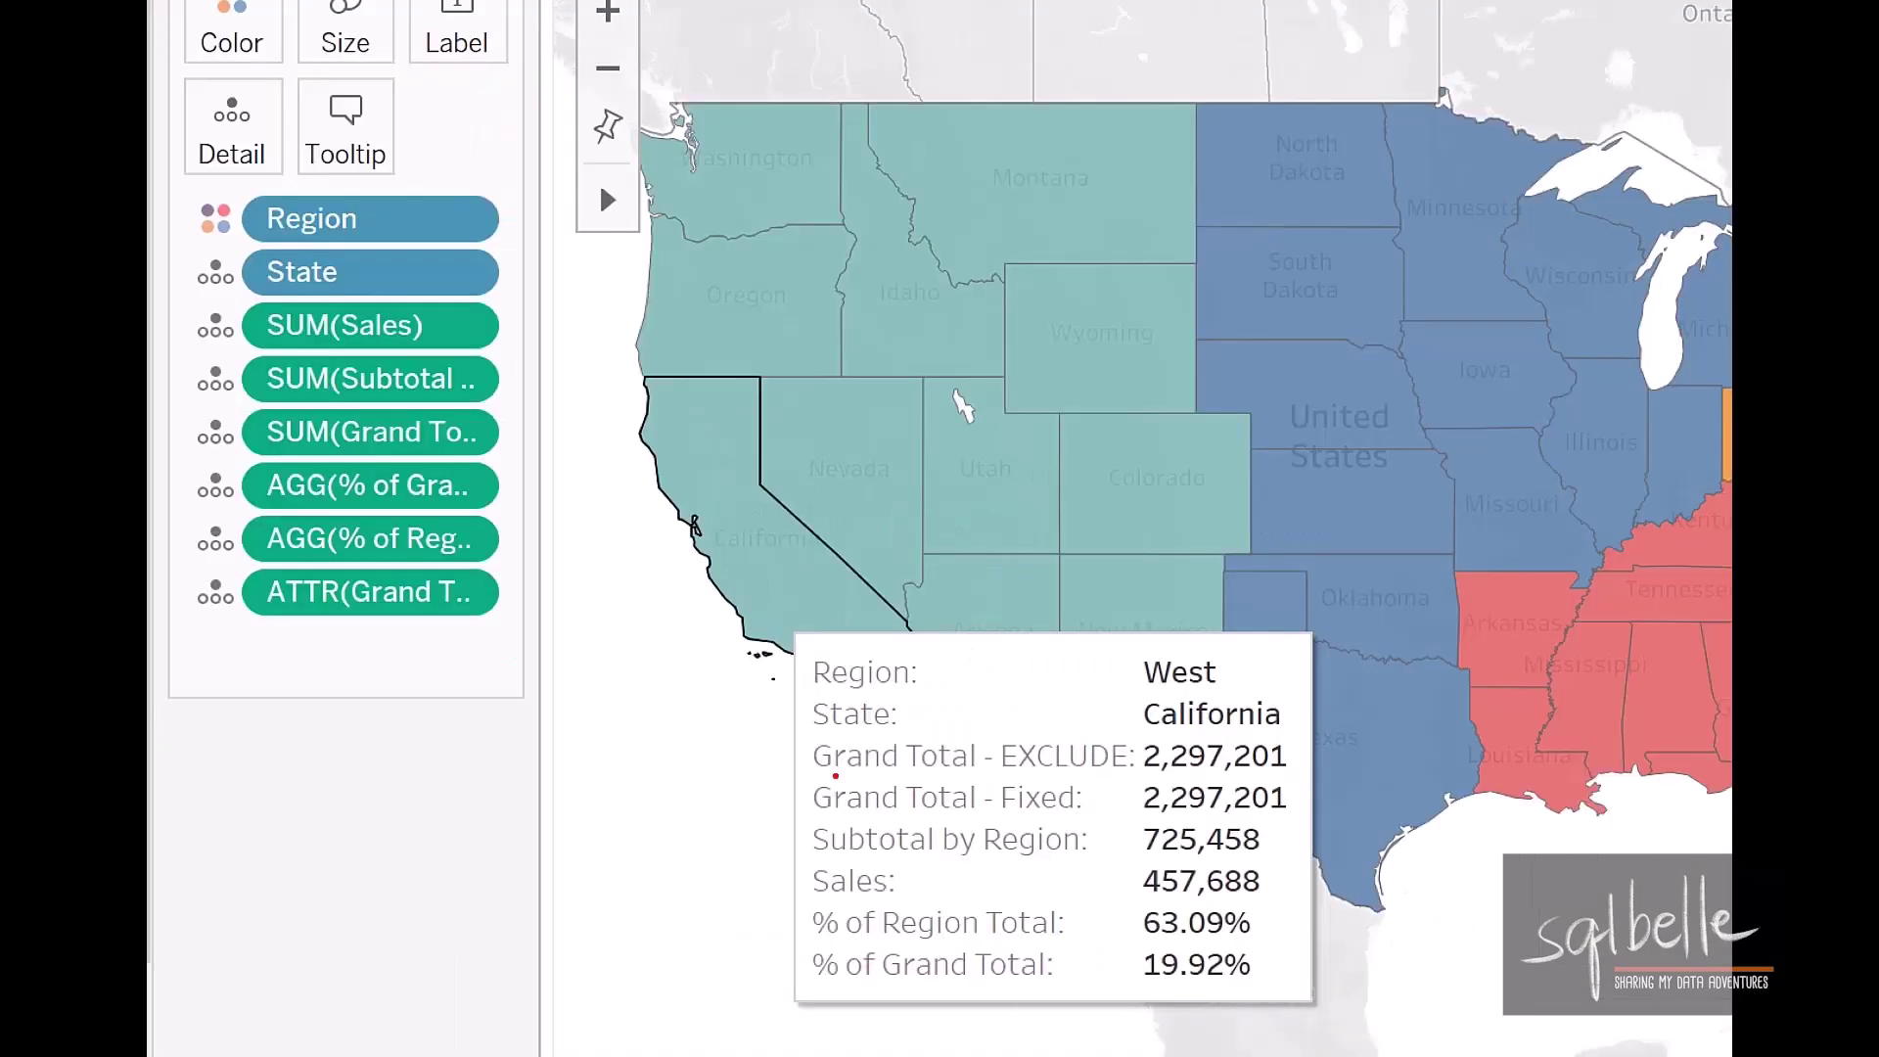
drag(801, 773, 1033, 762)
drag(827, 826, 1081, 820)
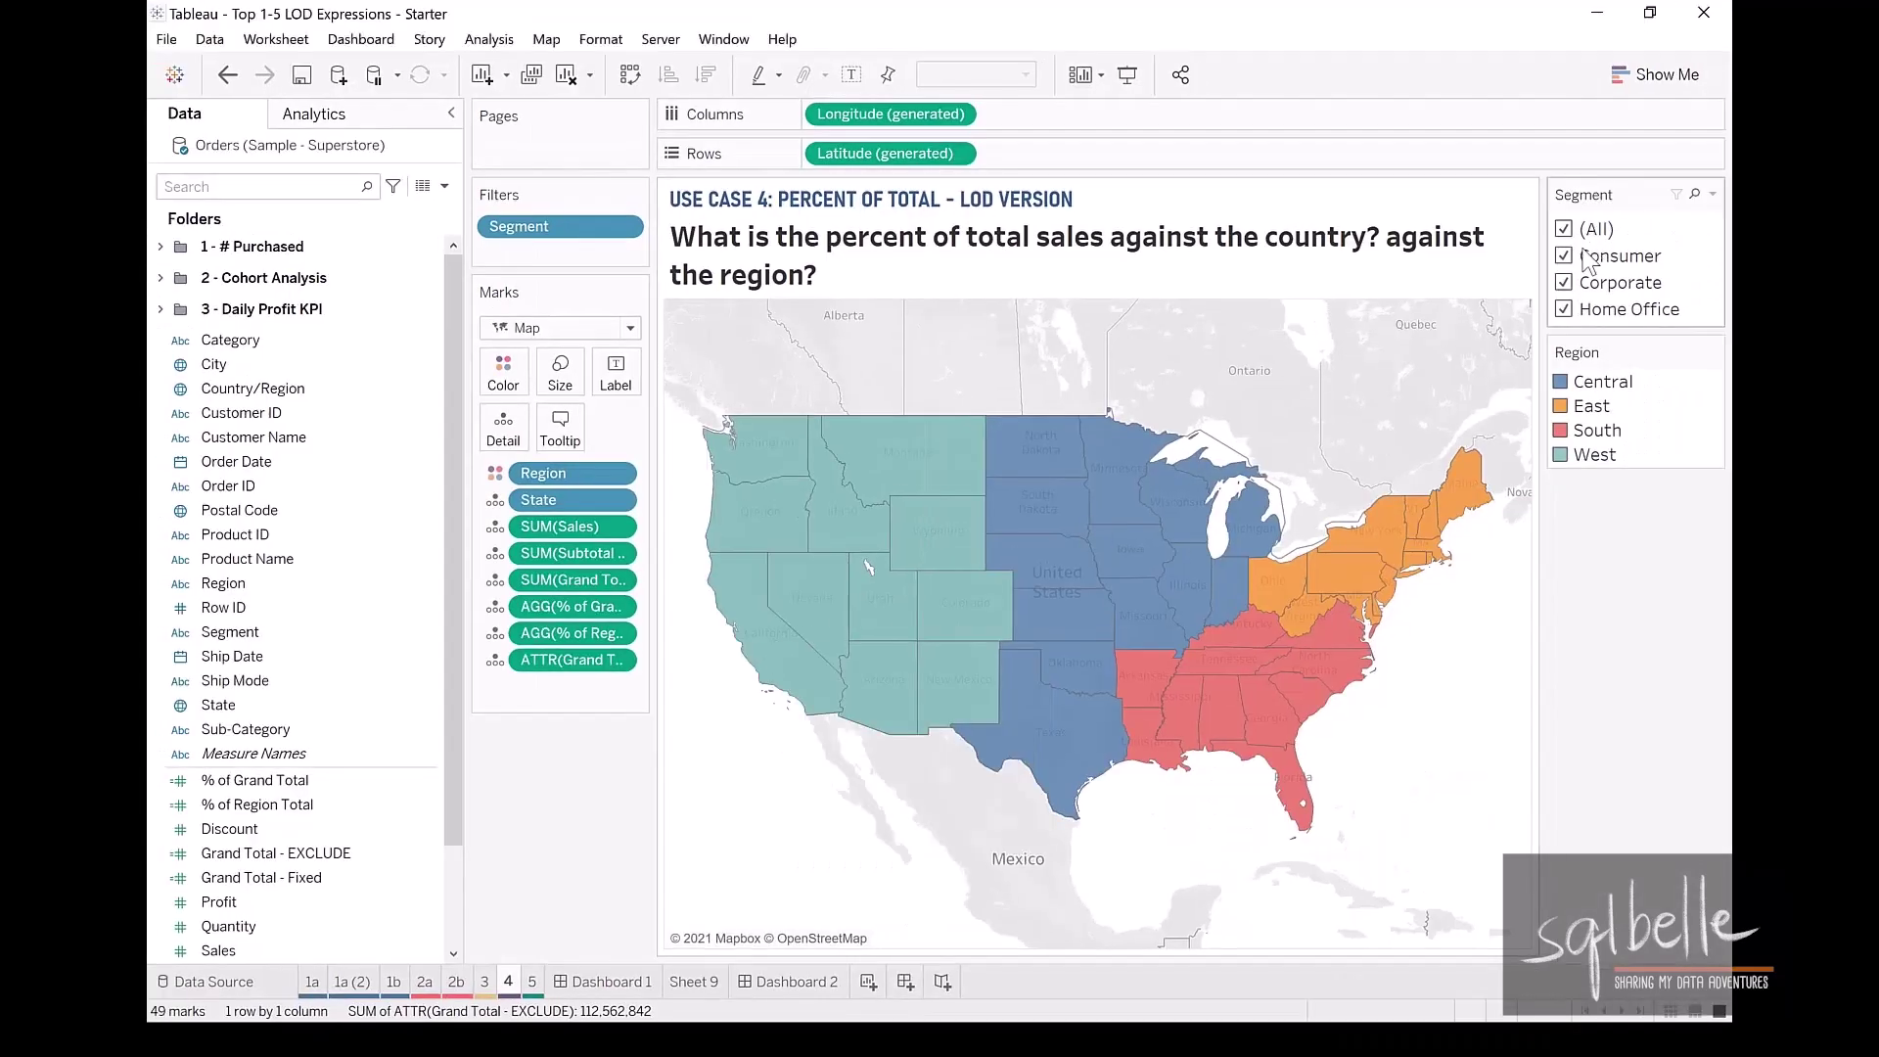
Keep only Consumer in the Segment filter; California's EXCLUDE total shows 1,161,401 versus Fixed 2,297,201.
click(1565, 307)
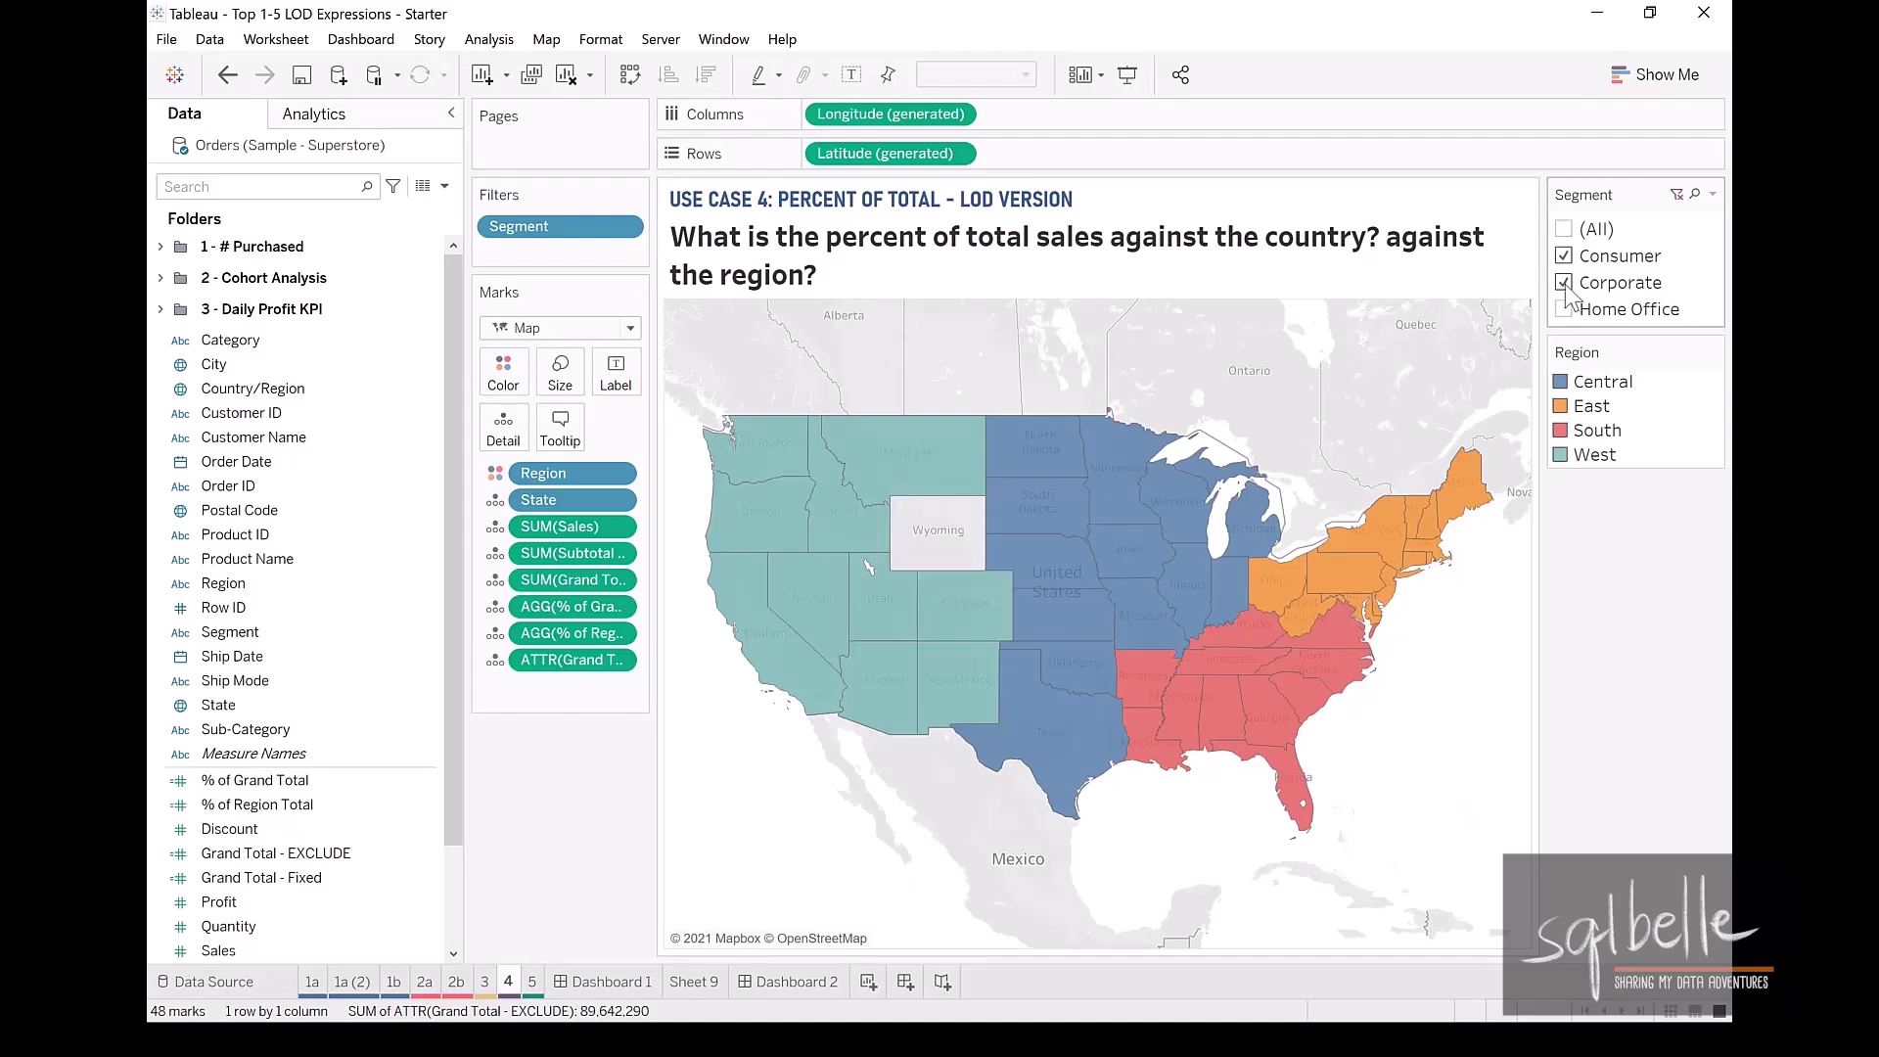
click(1565, 283)
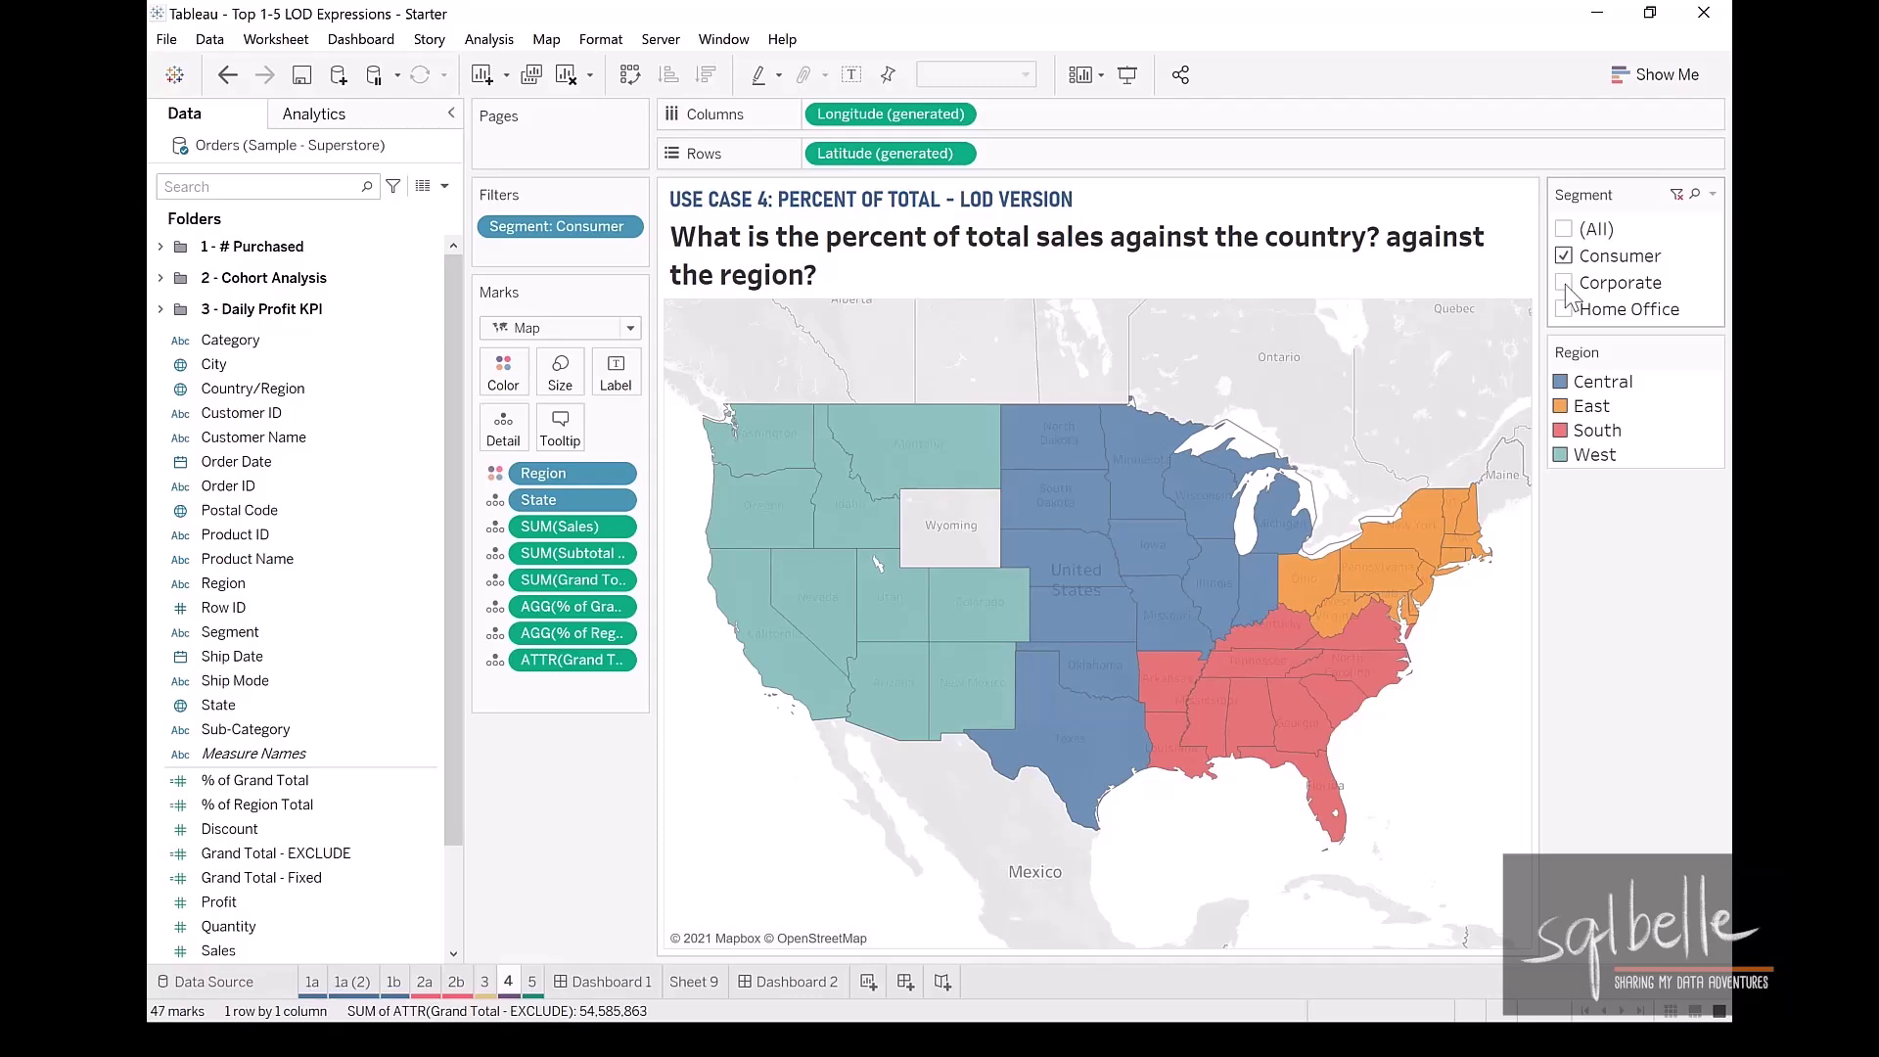
mouse_move(751, 597)
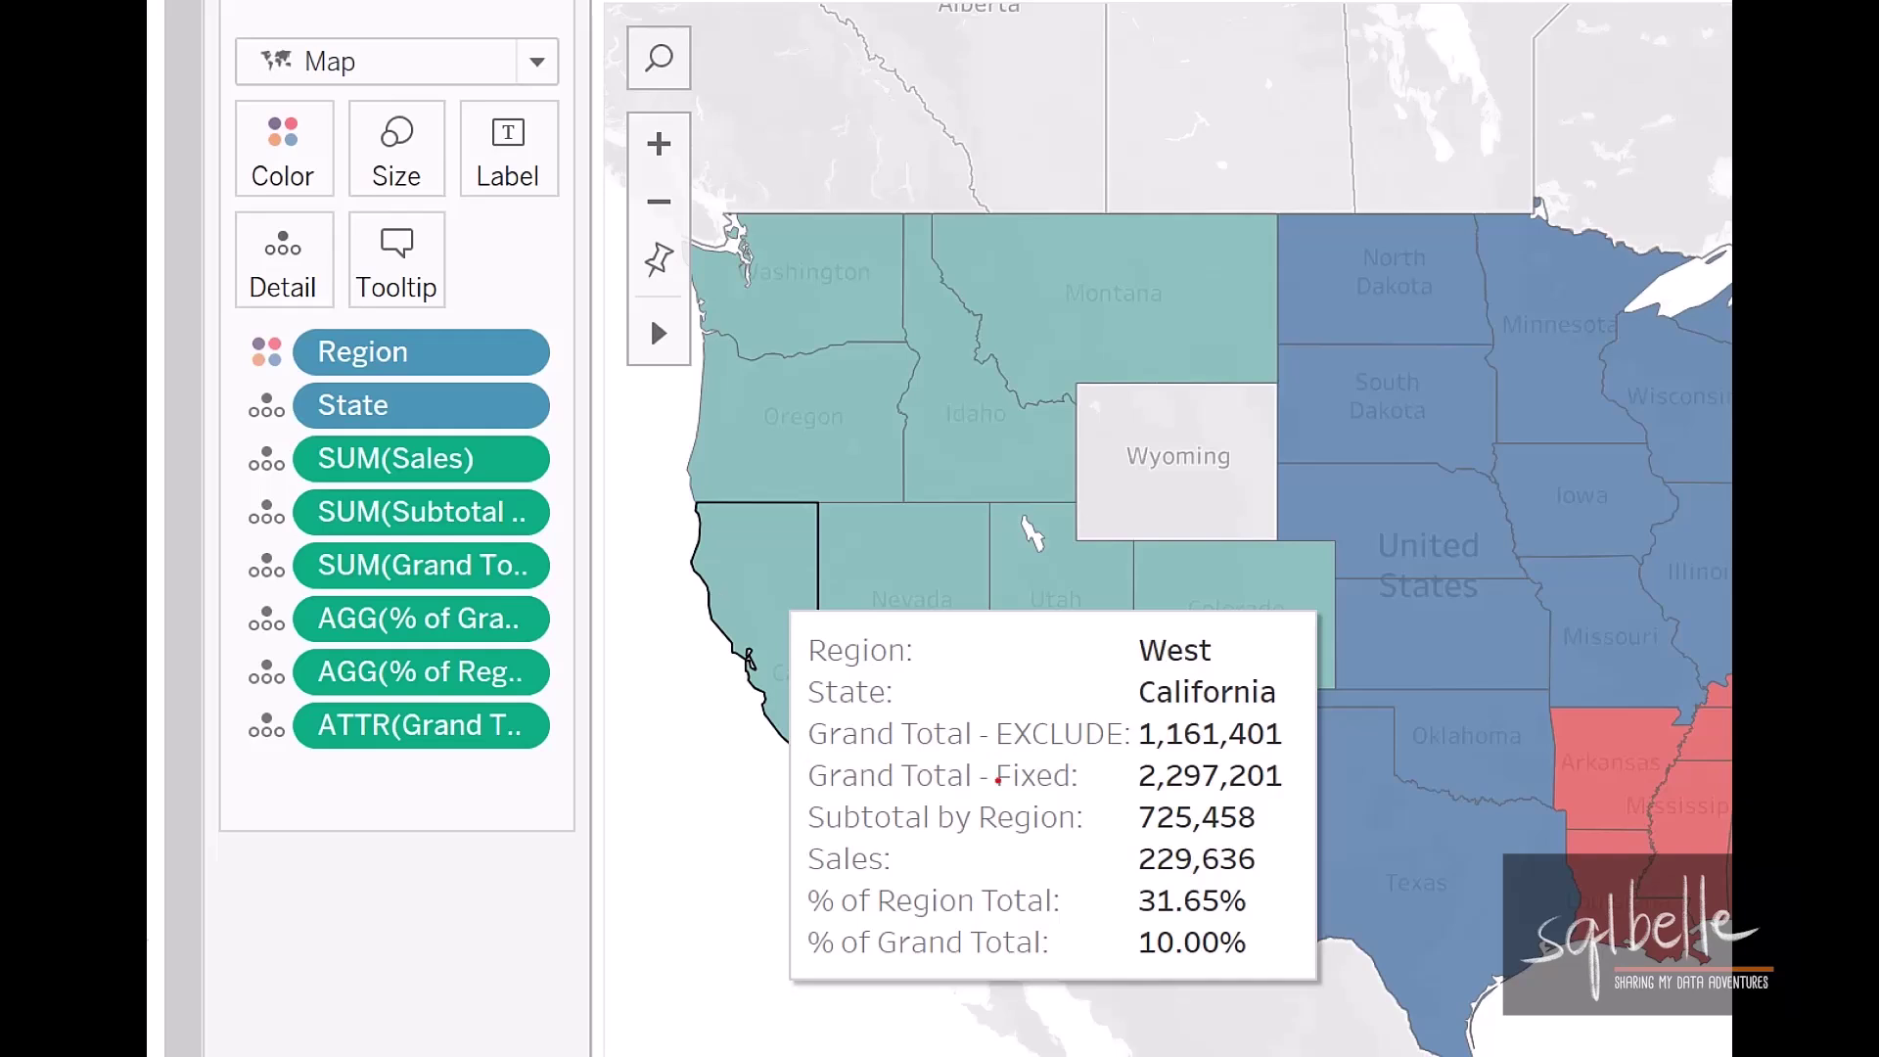
drag(986, 803, 1084, 797)
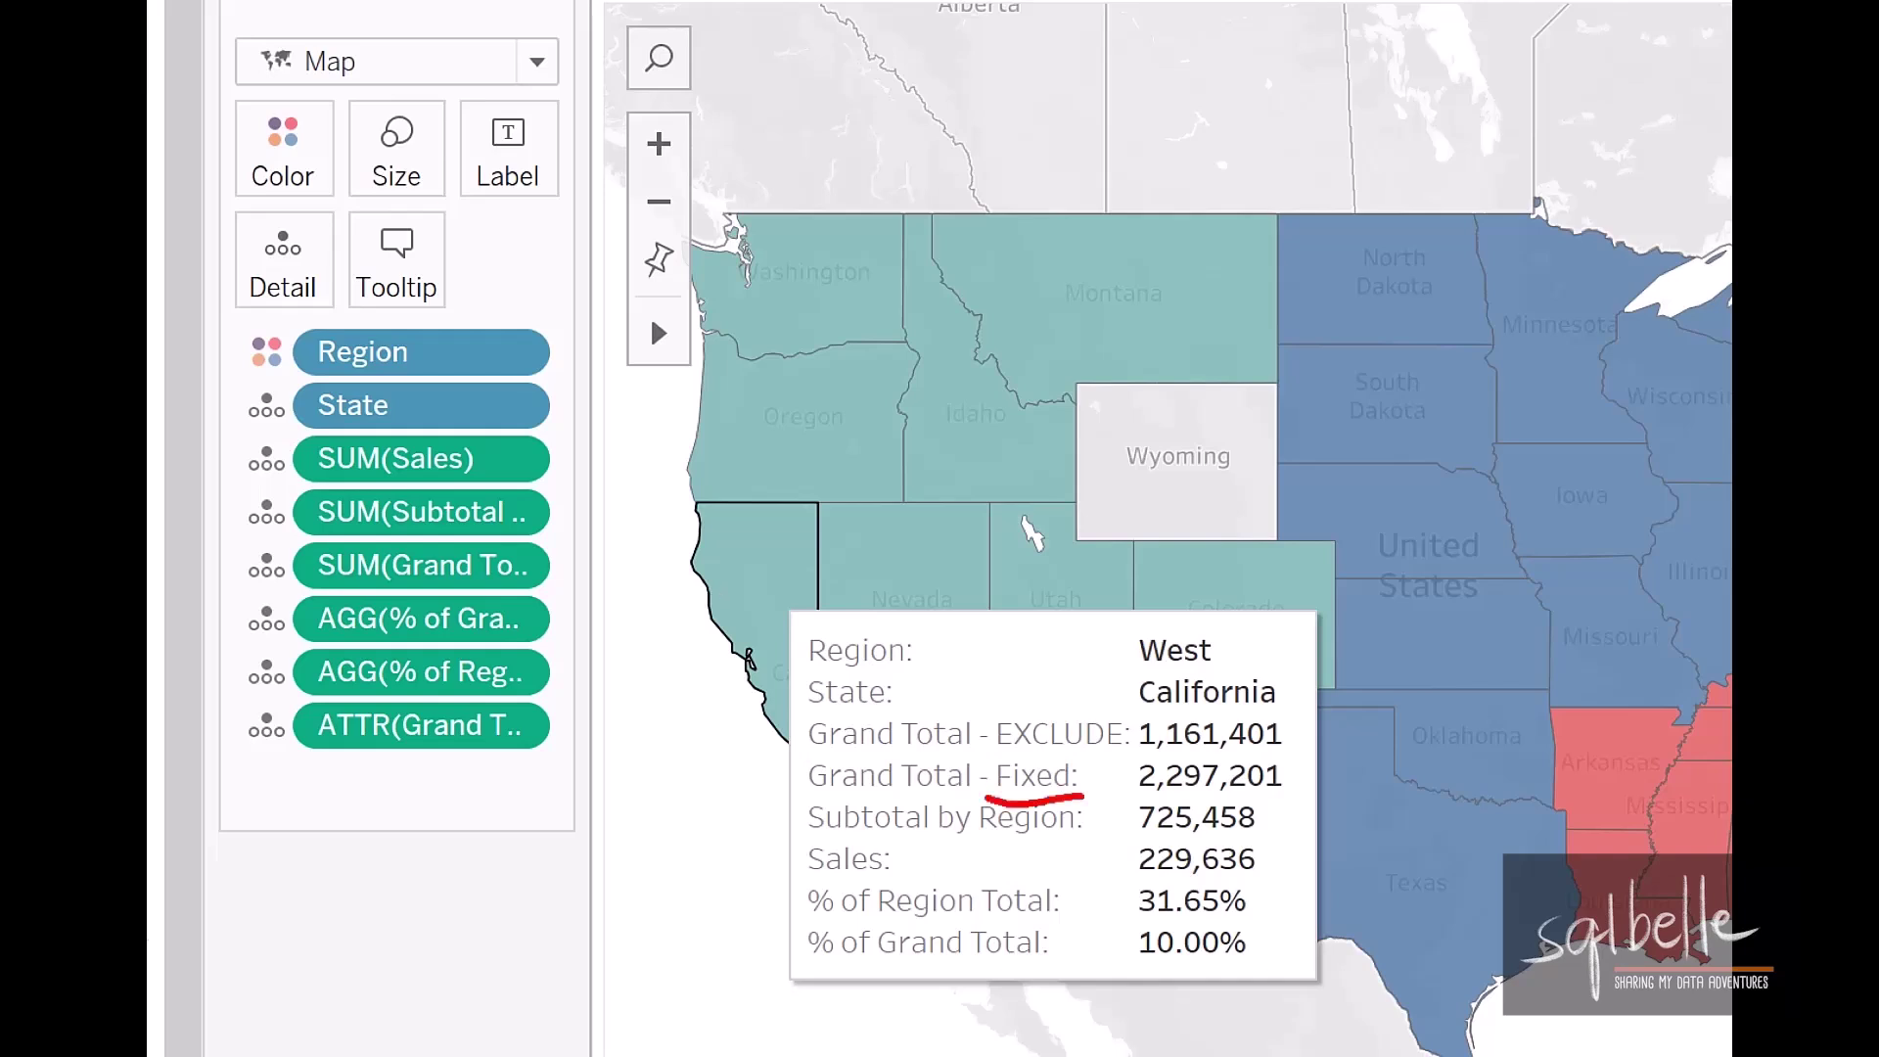